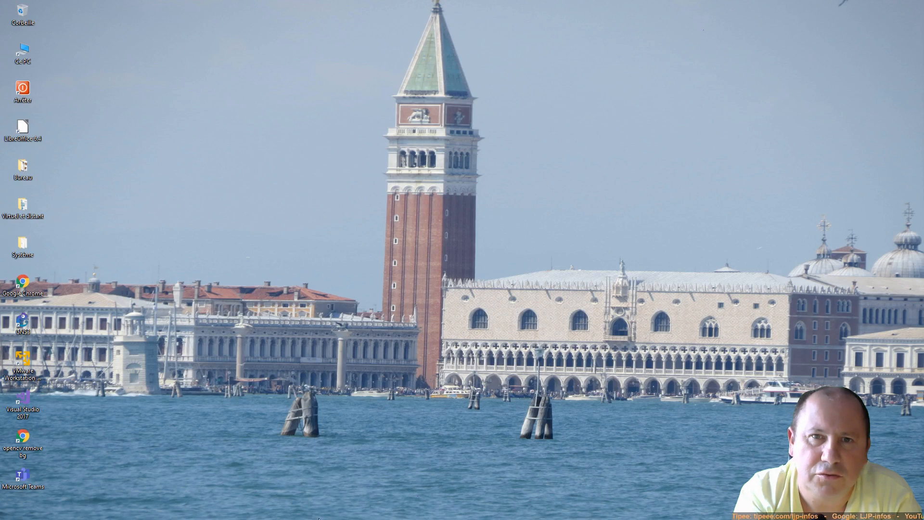
Step: Restore the Pfsense GNS3 project window from the taskbar
mouse_move(224, 517)
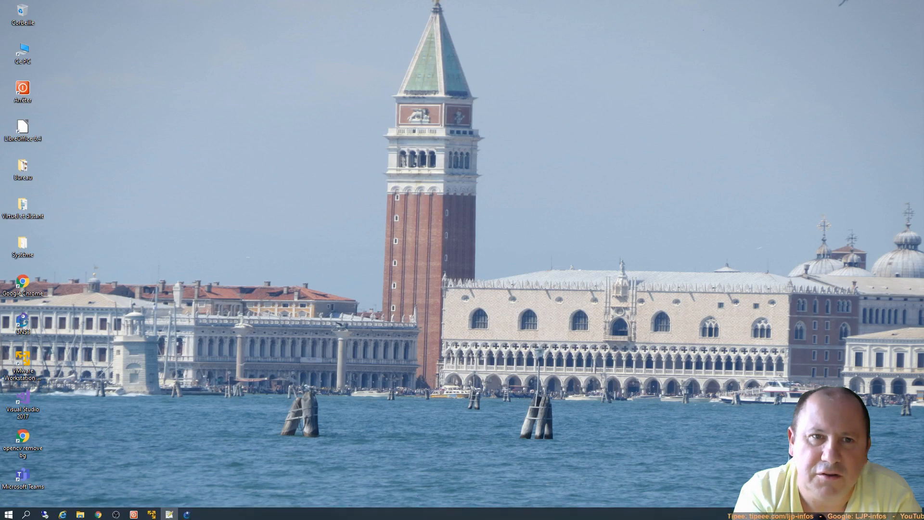
left_click(192, 516)
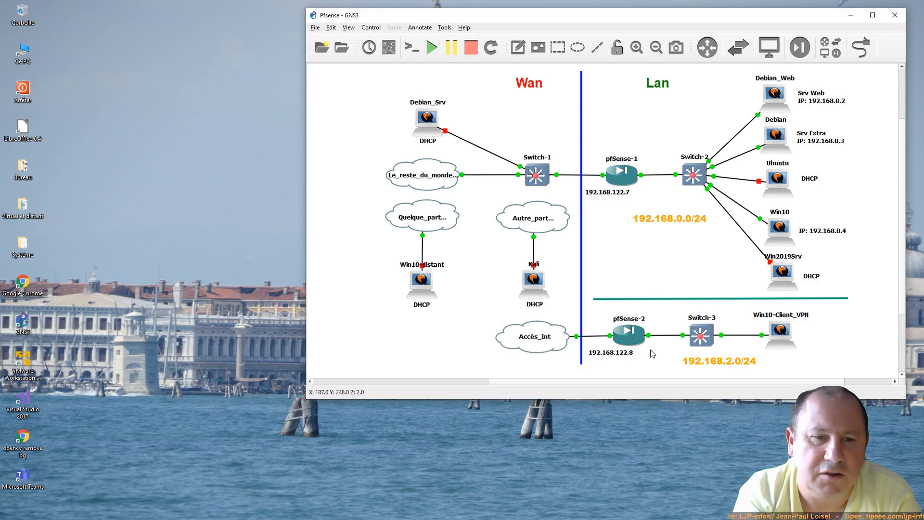
left_click(718, 366)
left_click(671, 221)
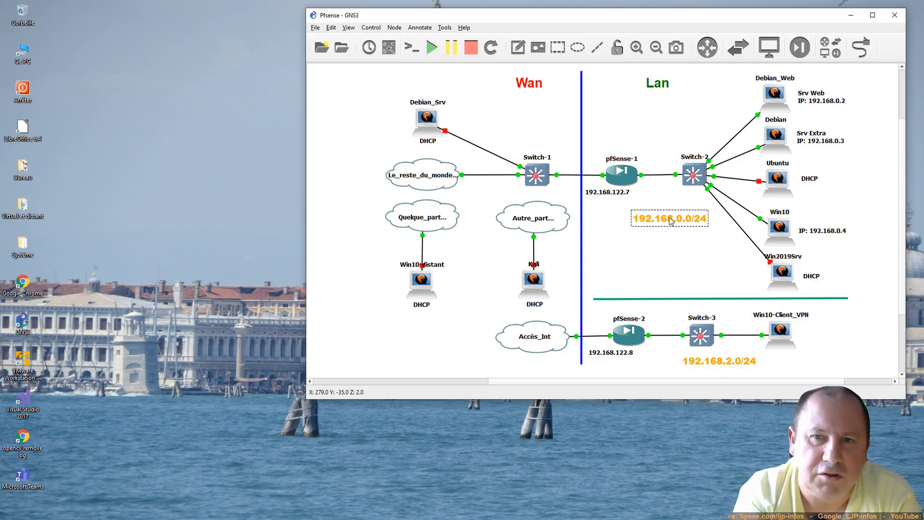
left_click(605, 194)
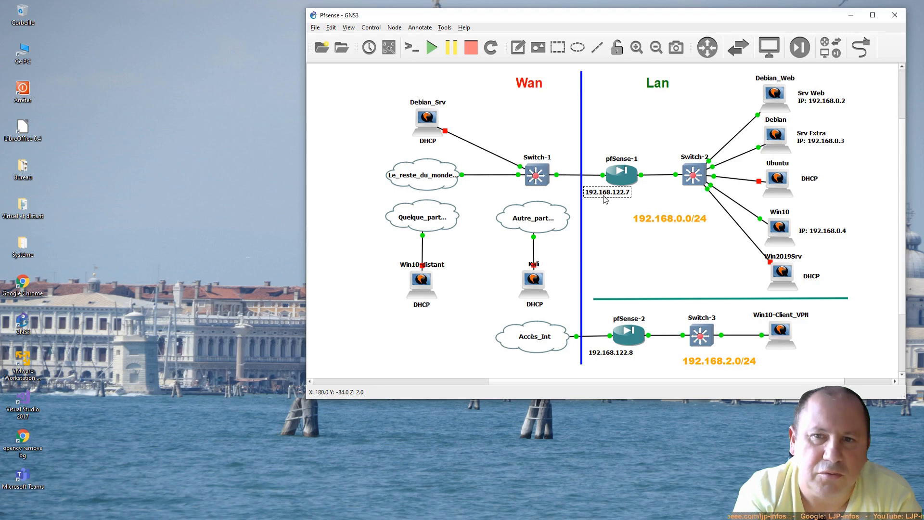
left_click(781, 332)
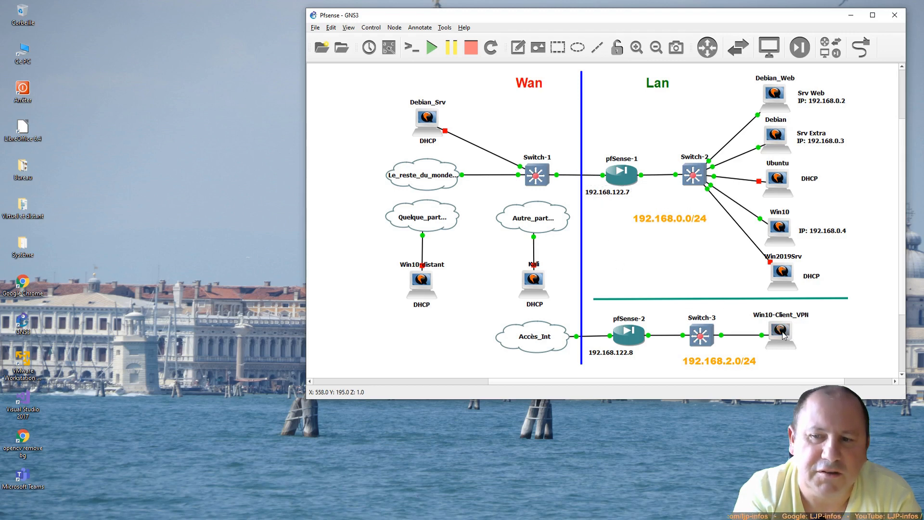
Step: From the Win10-Client_VPN VM's command prompt, ping 192.168.122.7, then close the console
double_click(781, 332)
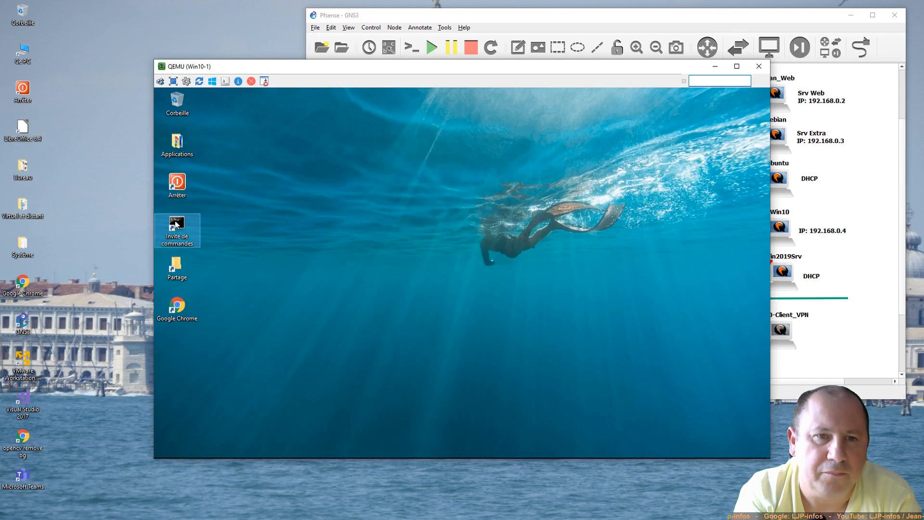
double_click(176, 224)
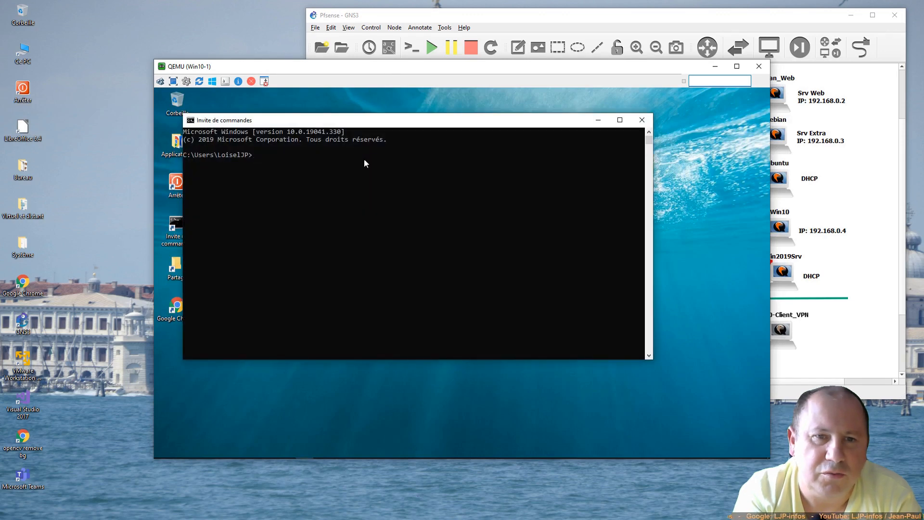
type("ping")
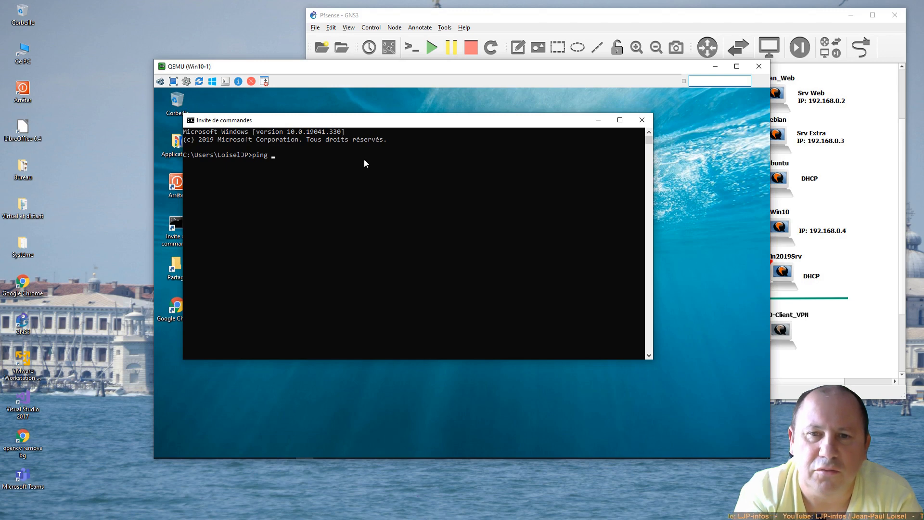
type(" 12")
key("BackSpace")
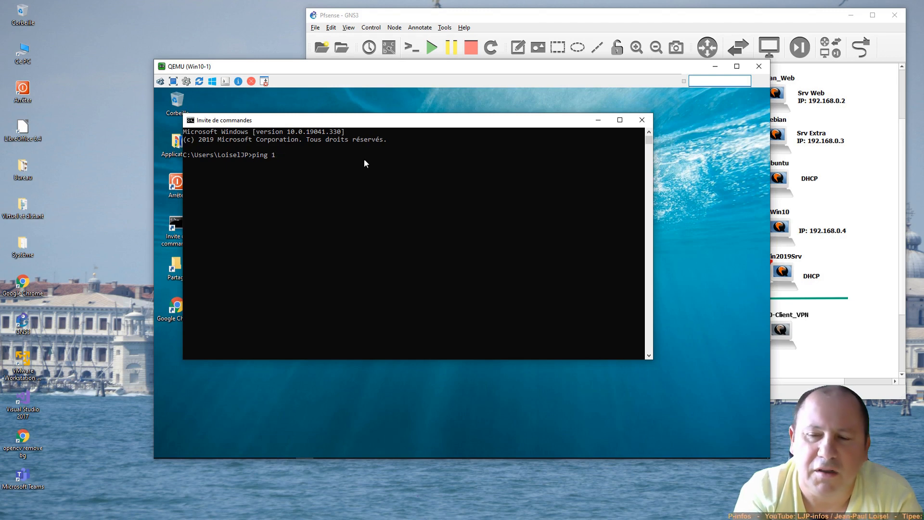
type("92.168.1")
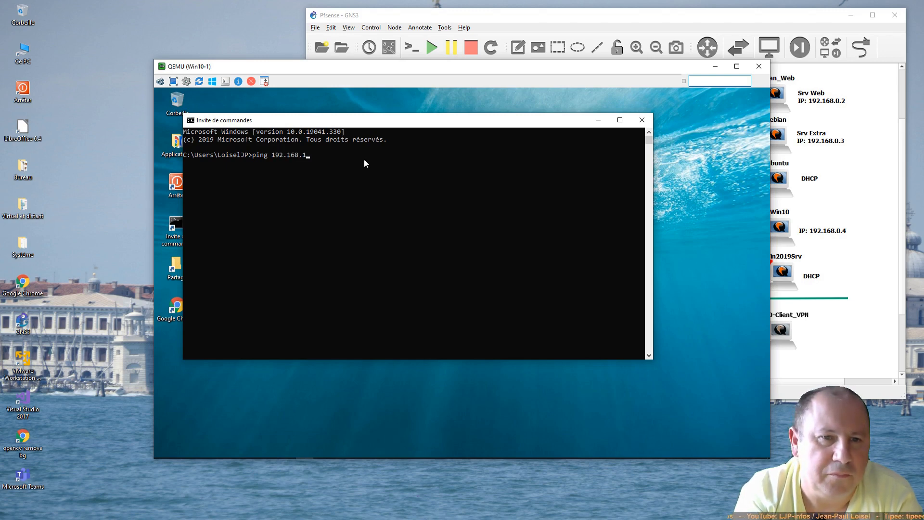
type("22.7")
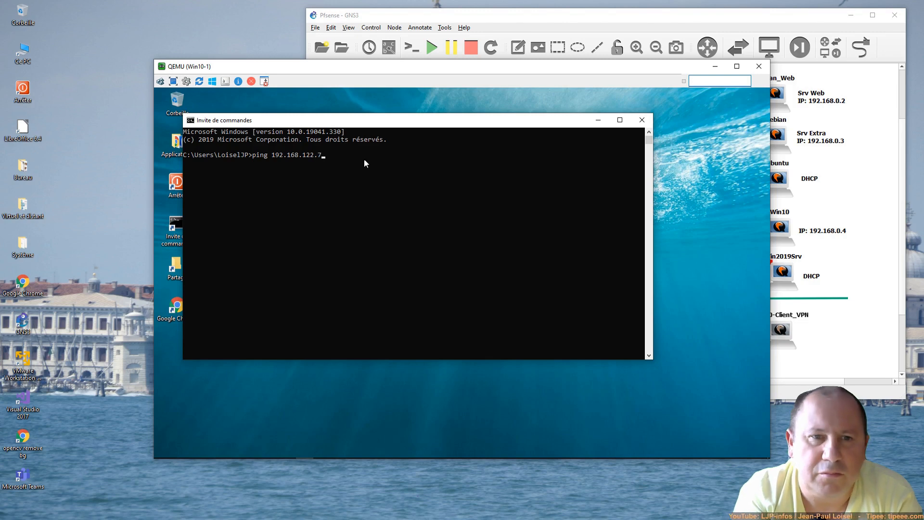
key("Return")
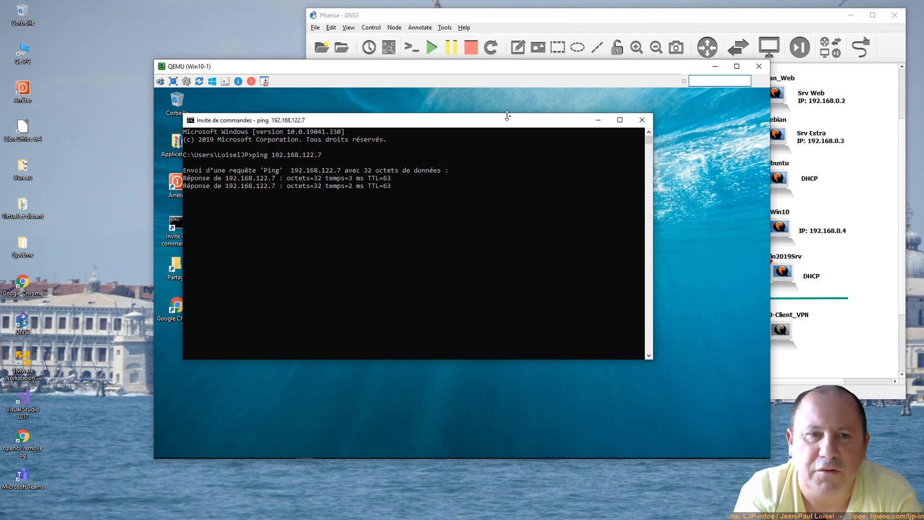
left_click(640, 123)
left_click(766, 66)
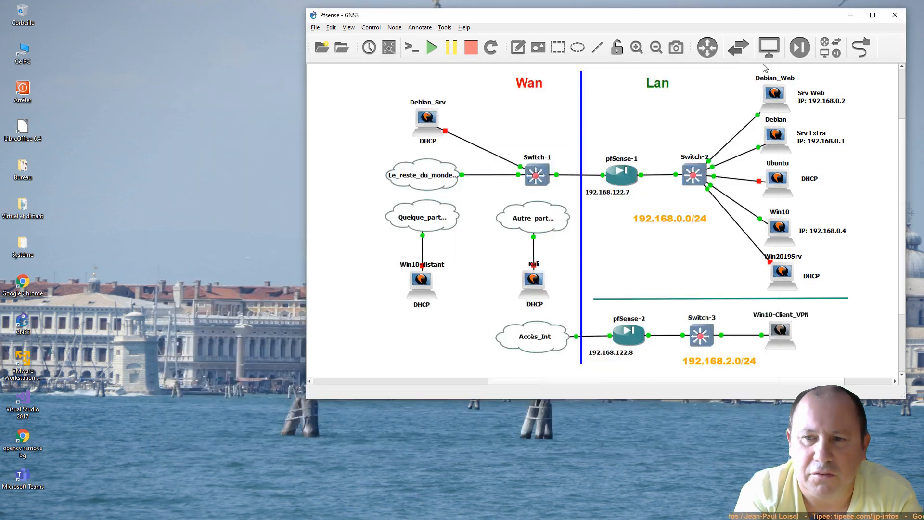
Step: In the Win10 VM's Chrome, open the pfSense bookmark and sign in as admin
double_click(779, 226)
left_click_drag(603, 79, 476, 54)
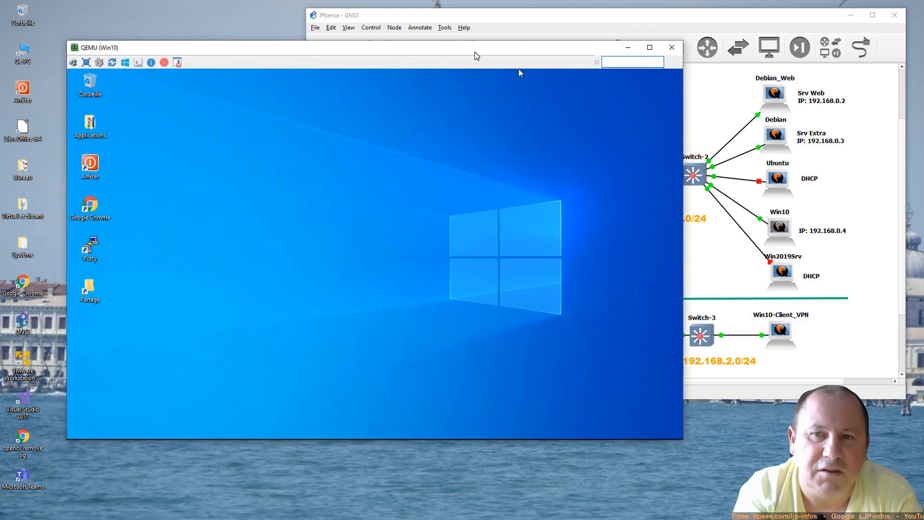
double_click(97, 208)
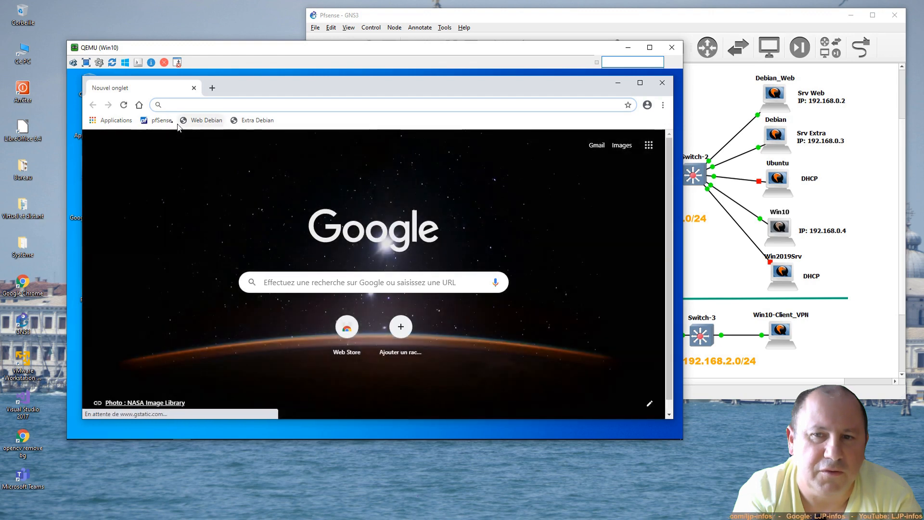
left_click(166, 121)
left_click(344, 266)
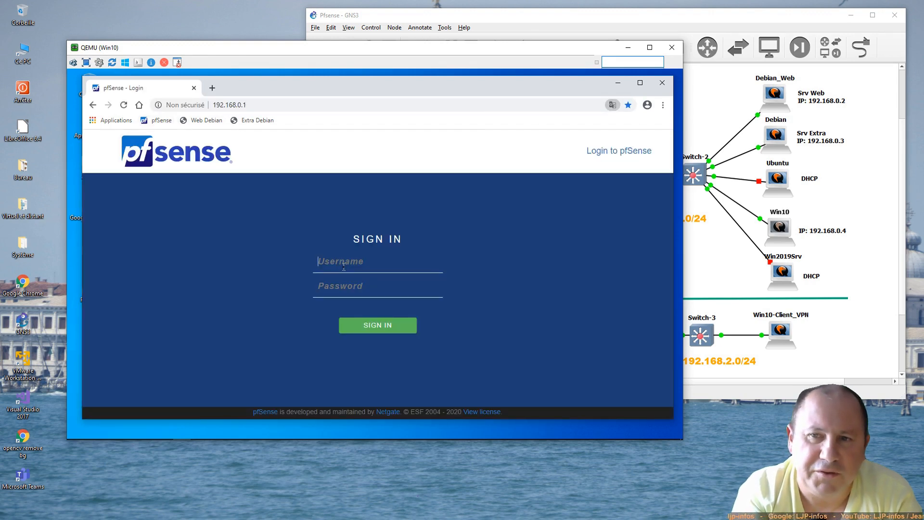
type("admin")
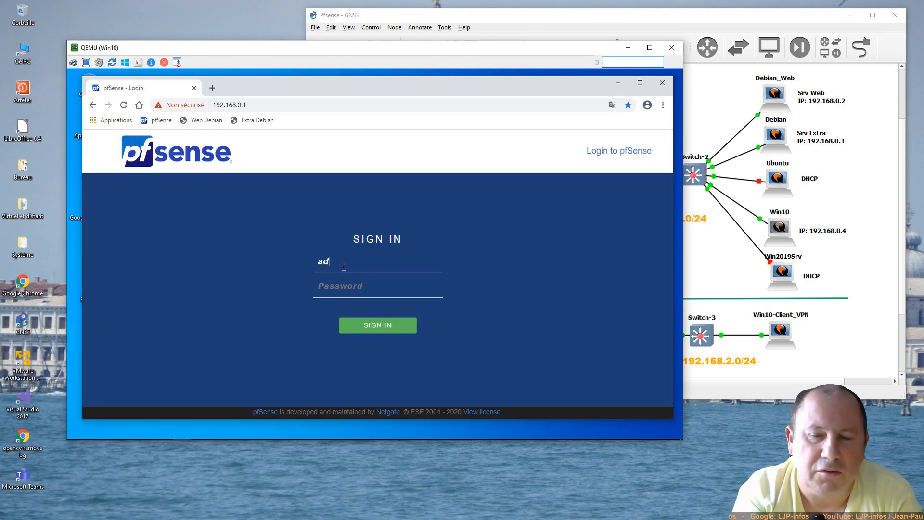
key("Tab")
type("******")
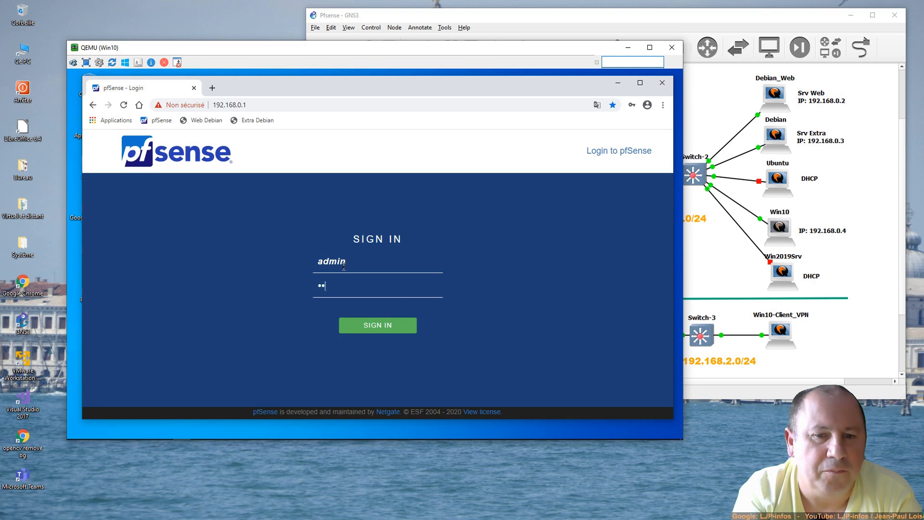
key("Return")
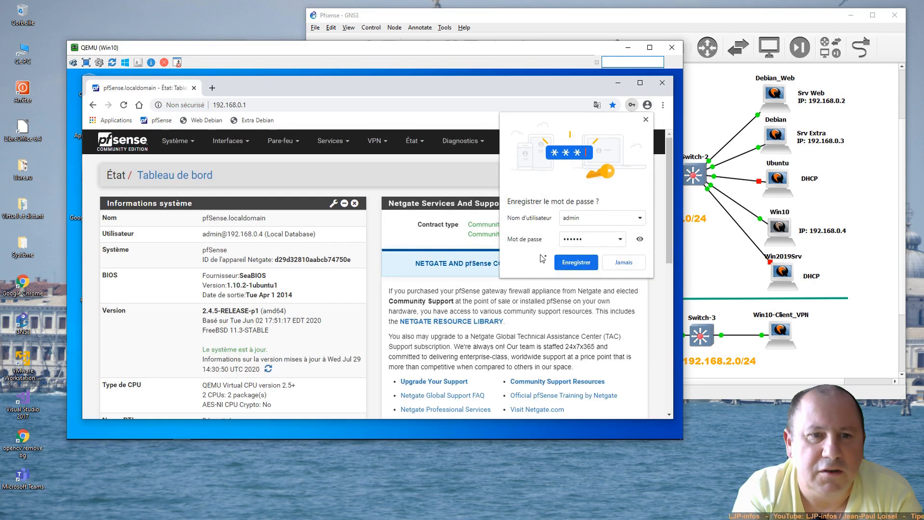
Step: Save the pfSense password in Chrome and review the dashboard
left_click(564, 263)
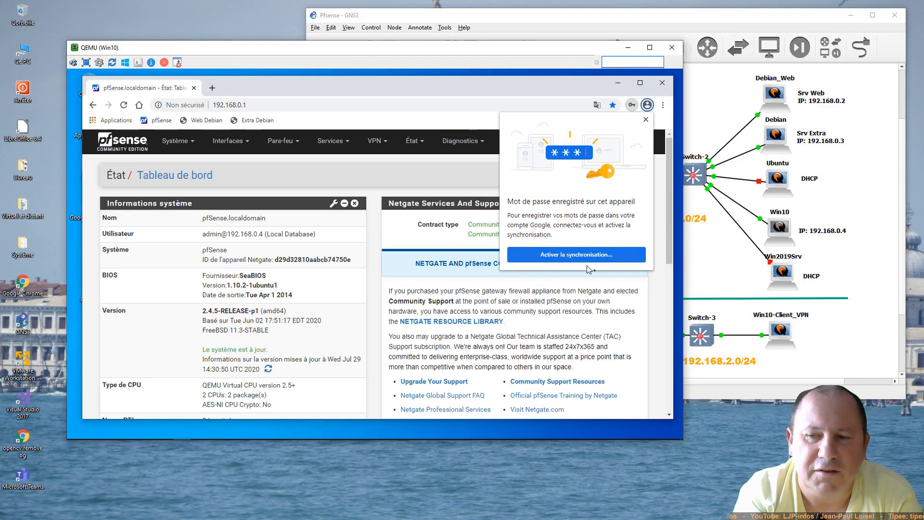
left_click(645, 119)
scroll(609, 264, "down", 5)
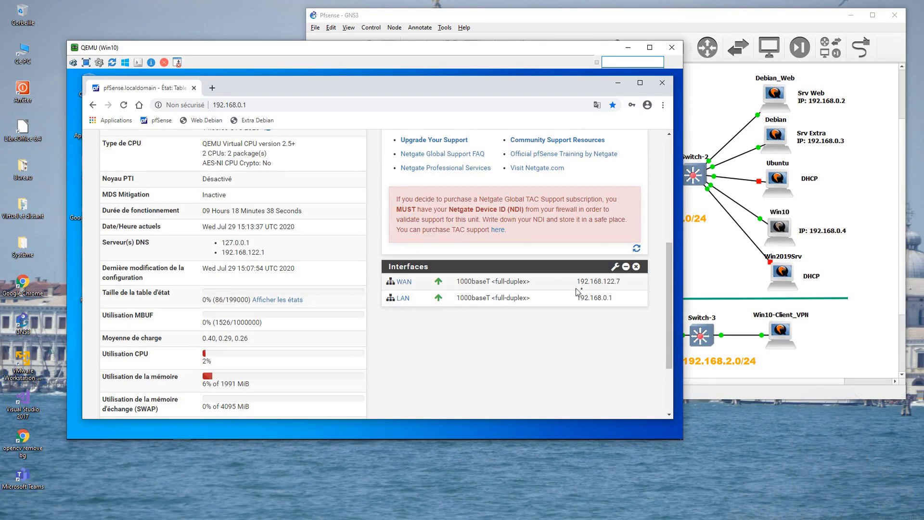
scroll(512, 344, "up", 5)
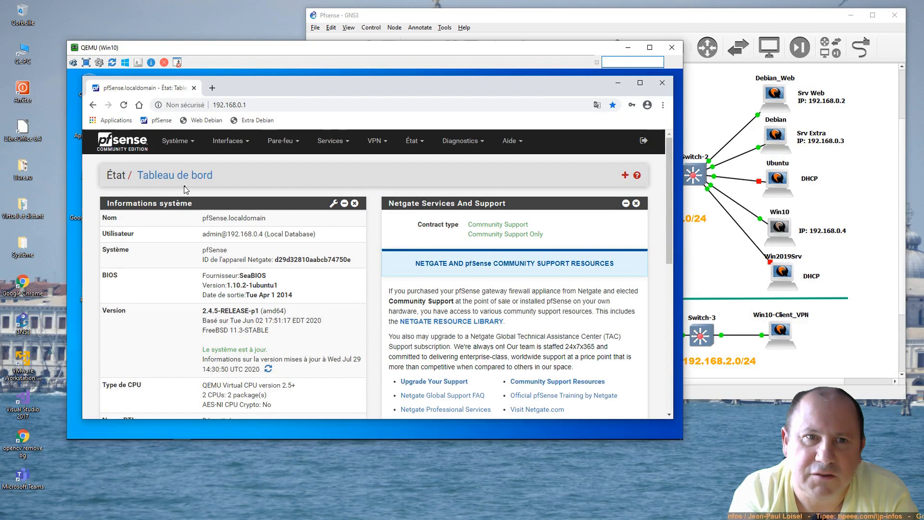
left_click(174, 145)
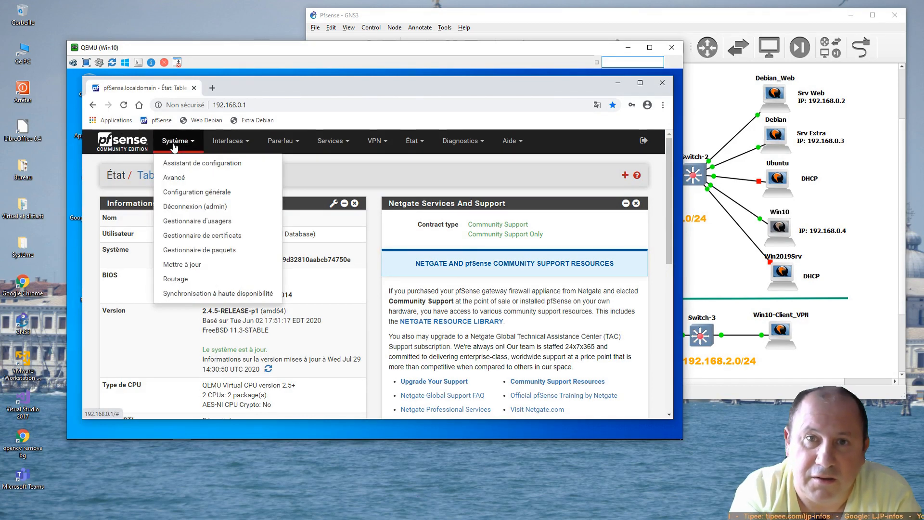
Step: Browse the Certificate Manager's Certificats and Révocation tabs, then start a new CA under ACs
left_click(195, 236)
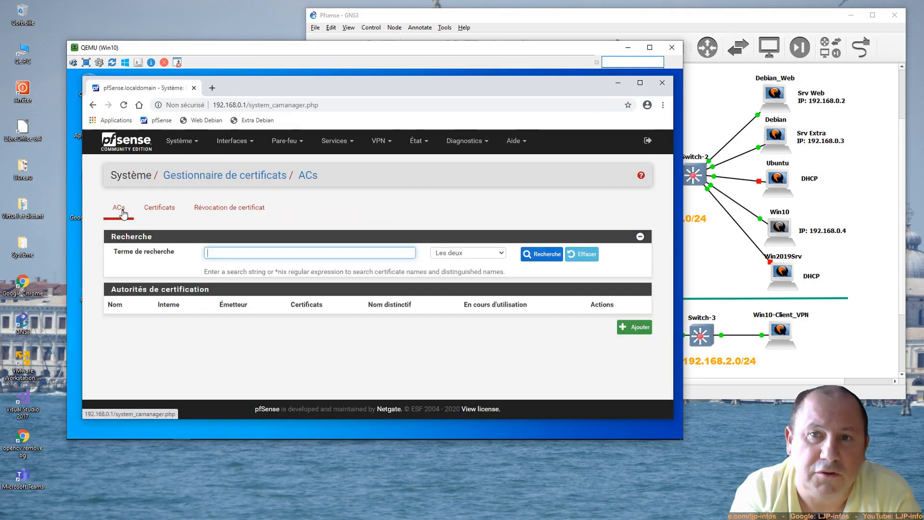
left_click(167, 215)
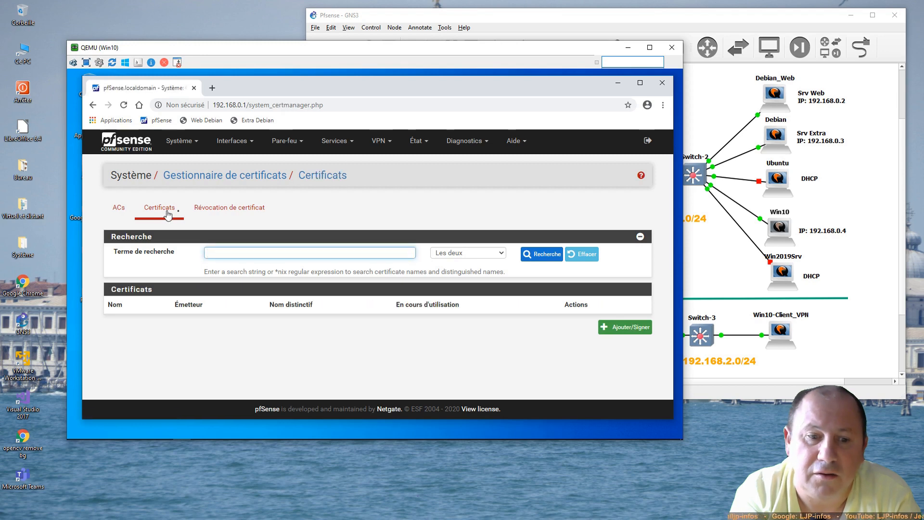
left_click(223, 210)
left_click(118, 207)
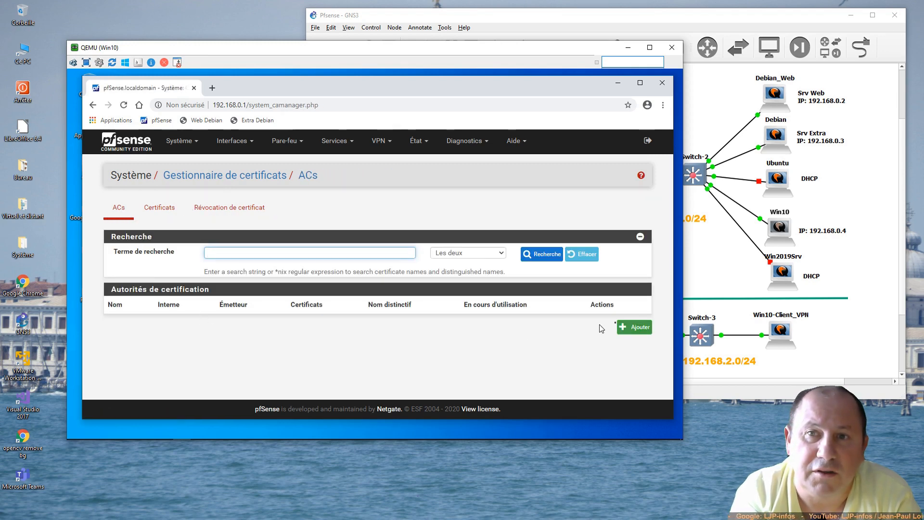
left_click(639, 327)
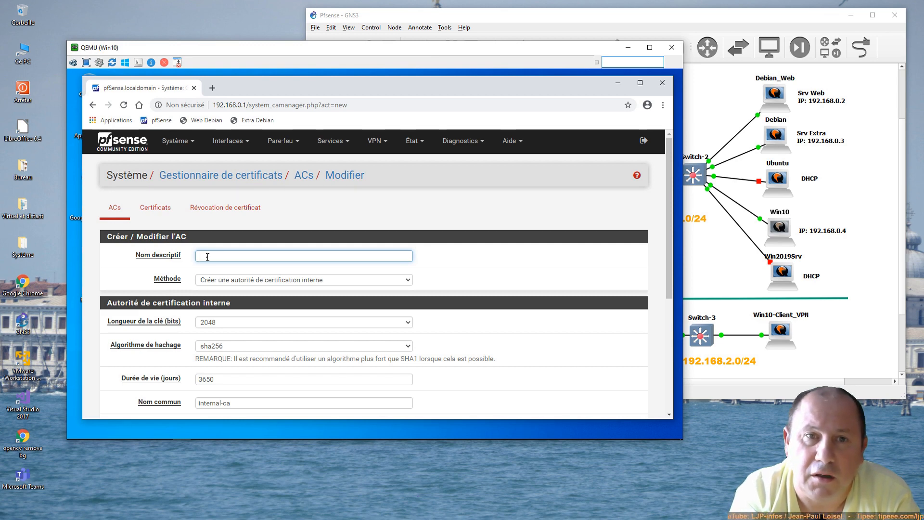
Step: Give the new internal CA descriptive name pfsense-ca and common name ca-interne
type("pfsen")
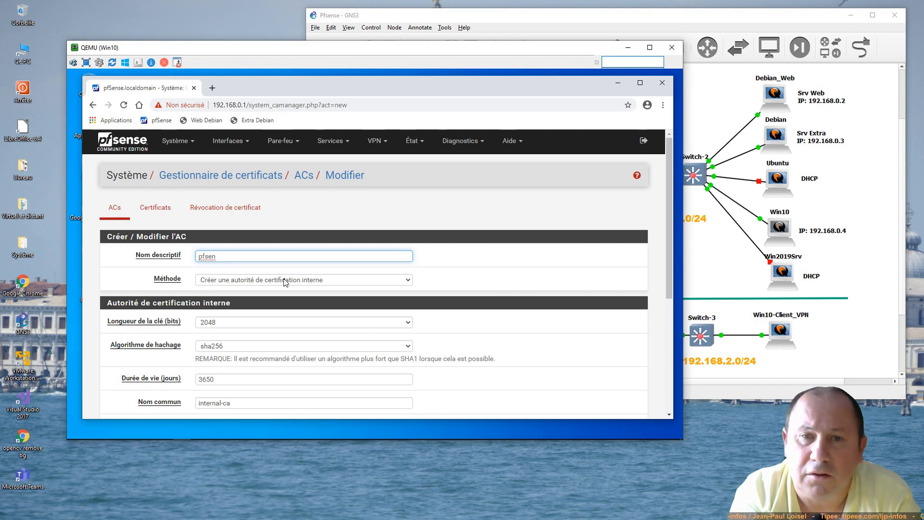
type("se")
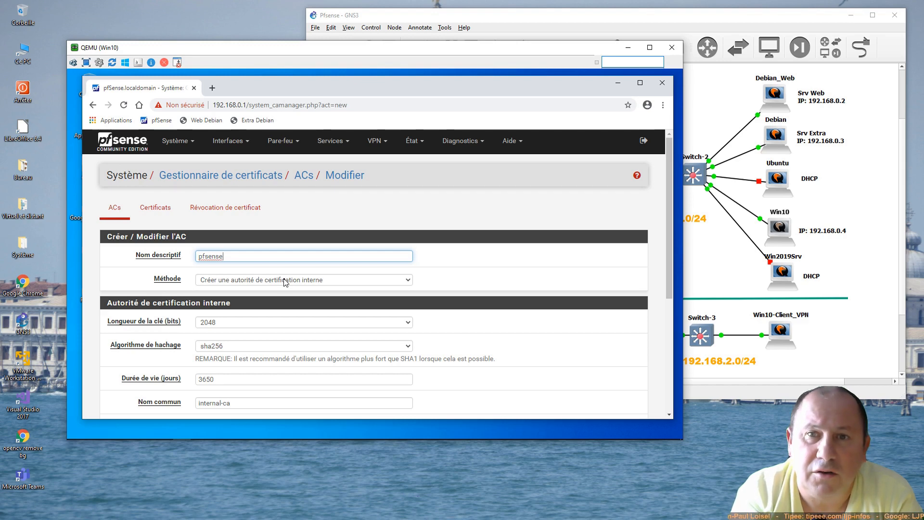
type("-ca")
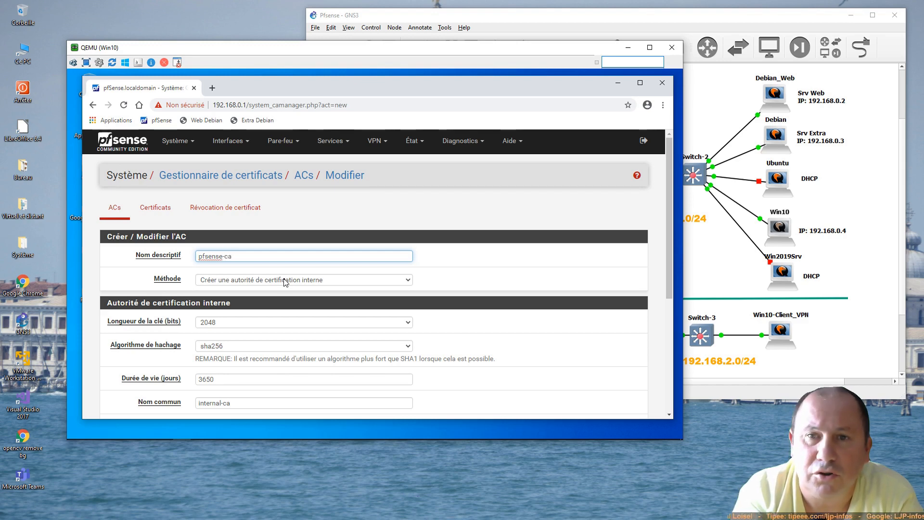
scroll(285, 281, "down", 2)
scroll(286, 281, "down", 2)
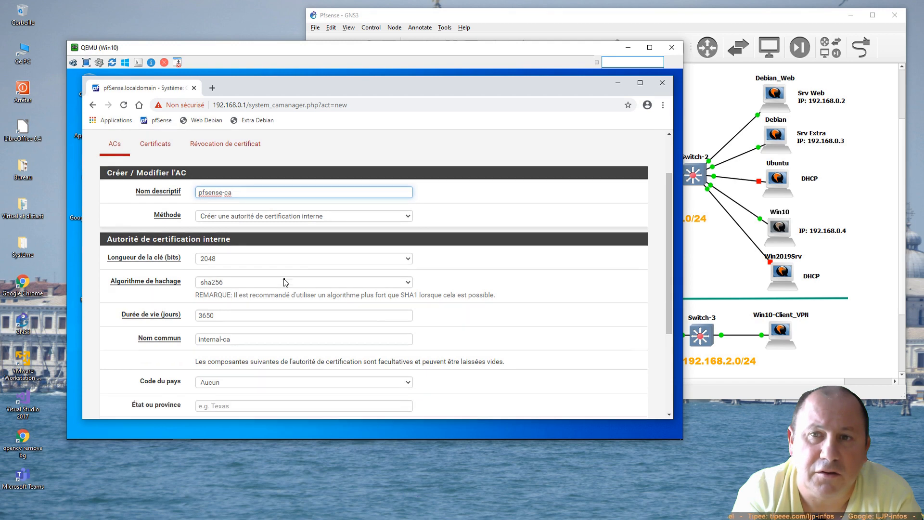
left_click(184, 304)
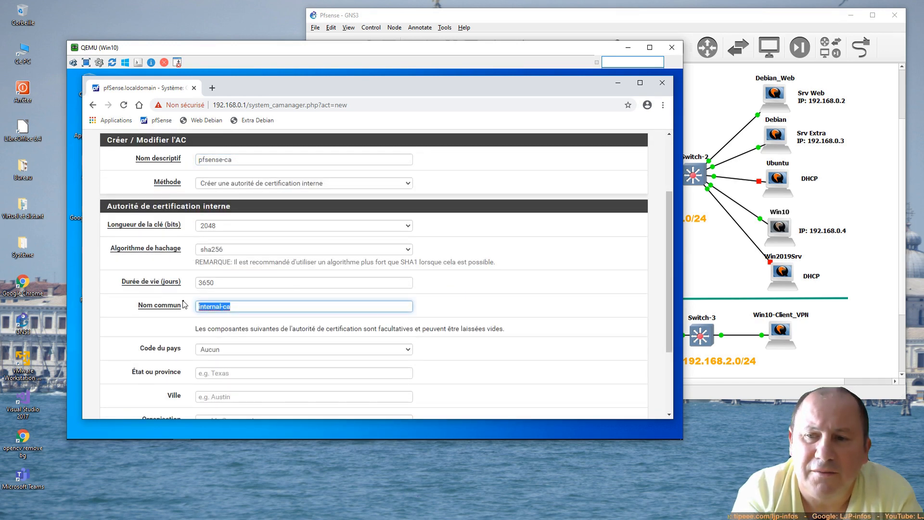
type("ca-")
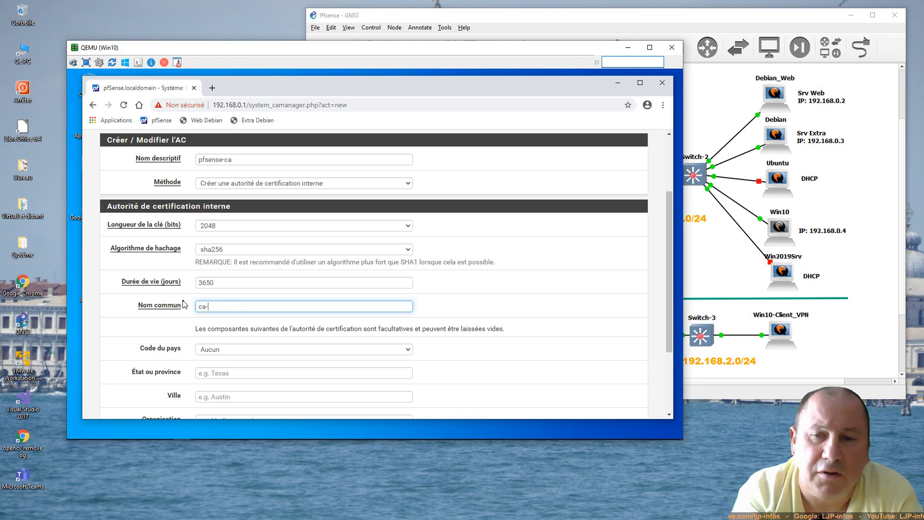
type("interne")
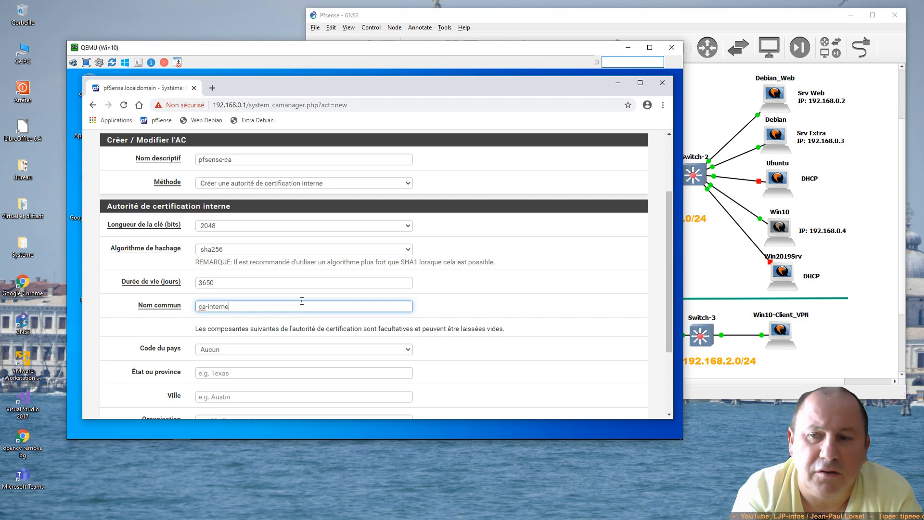
scroll(298, 300, "down", 3)
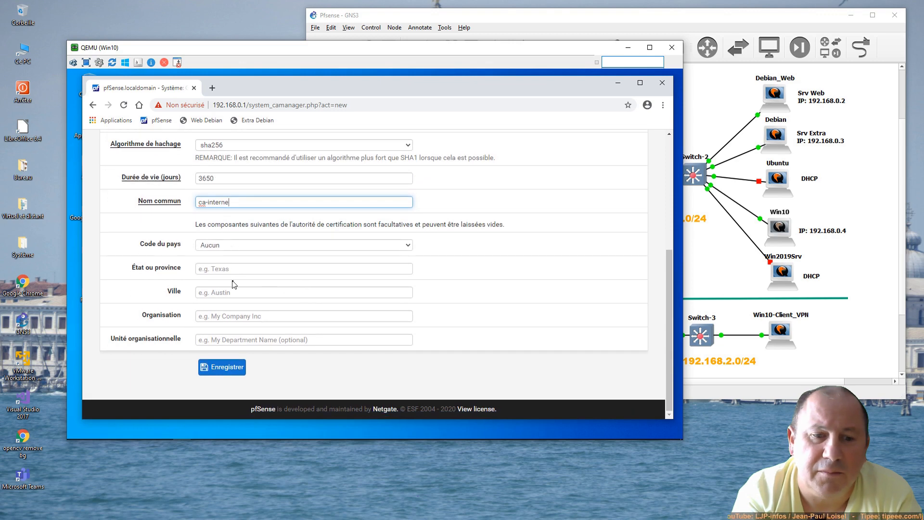
left_click(384, 224)
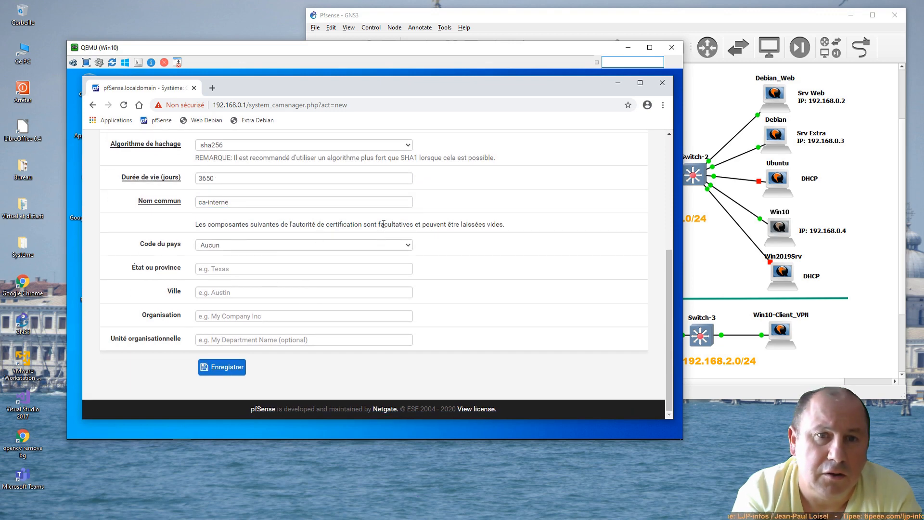
double_click(384, 223)
Step: Save the pfsense-ca authority and switch to the Certificats list
left_click(226, 370)
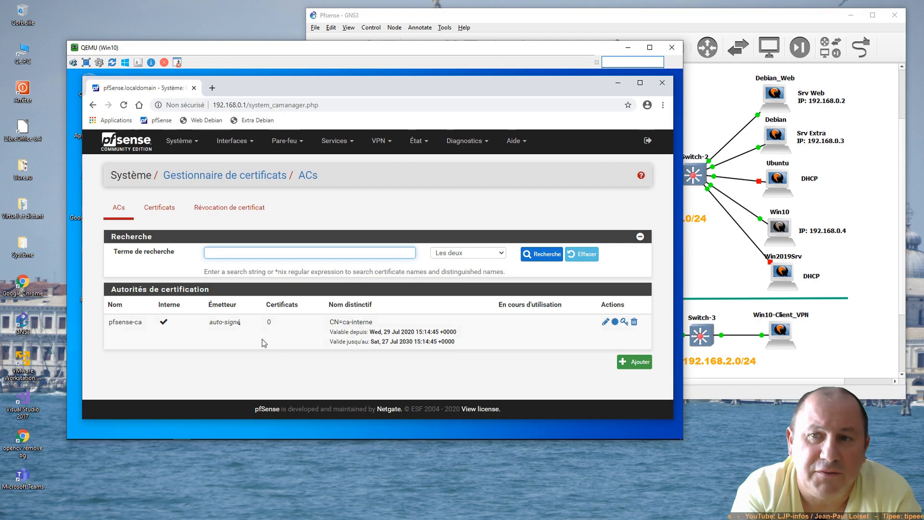
left_click(157, 212)
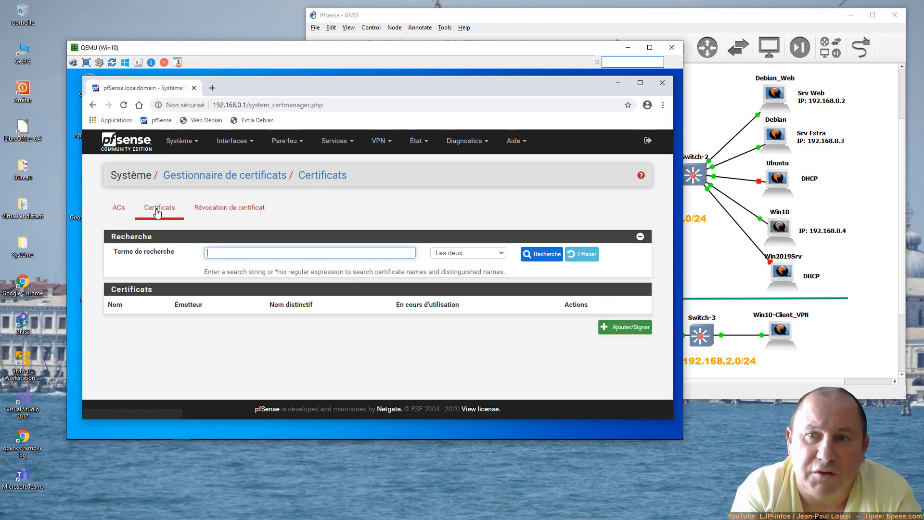
Step: Start a new internal certificate with descriptive name pfsense
left_click(621, 328)
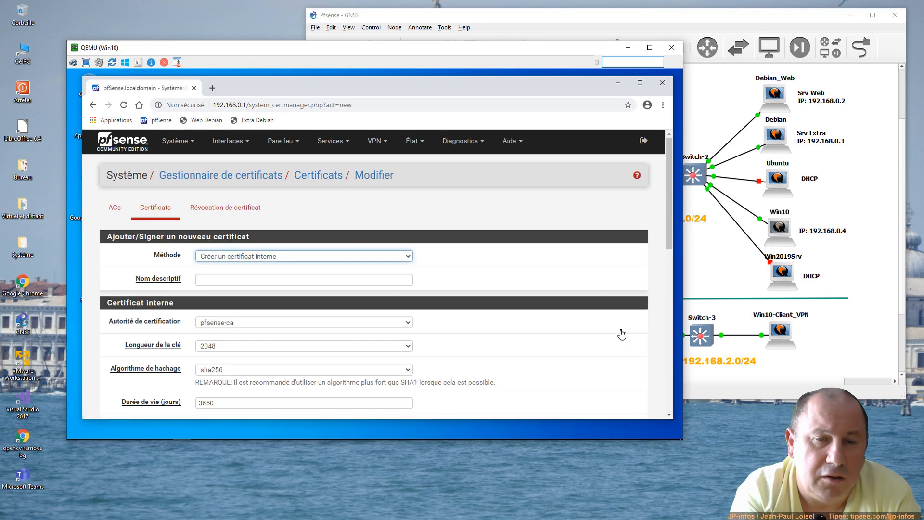
scroll(486, 276, "down", 1)
scroll(487, 277, "down", 1)
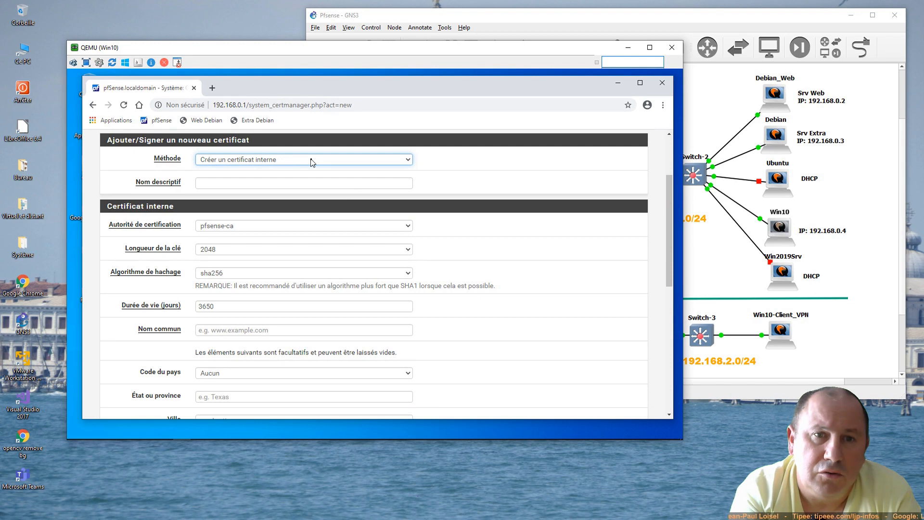
left_click(312, 162)
left_click(312, 163)
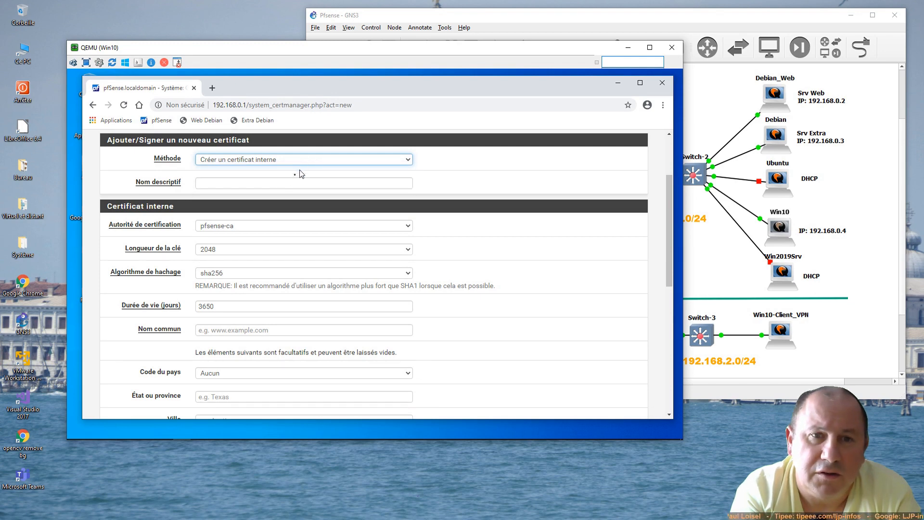
left_click(284, 183)
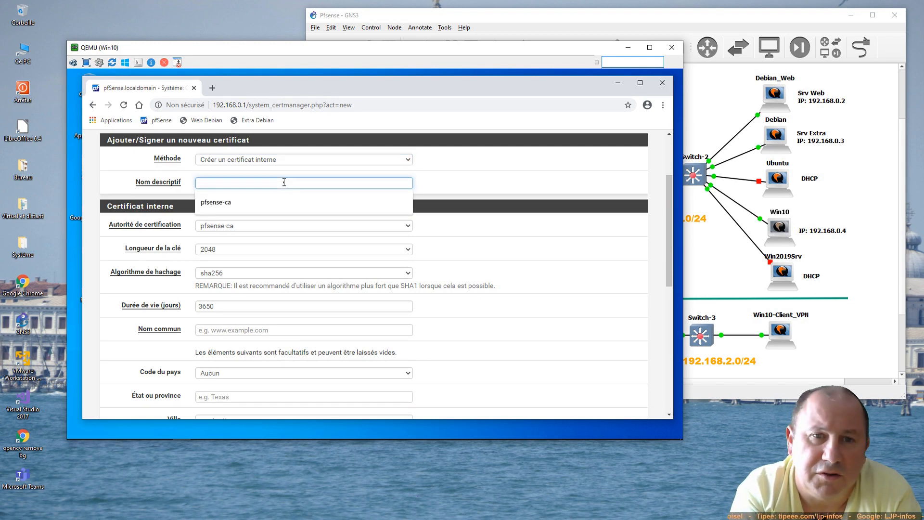
type("pfsense")
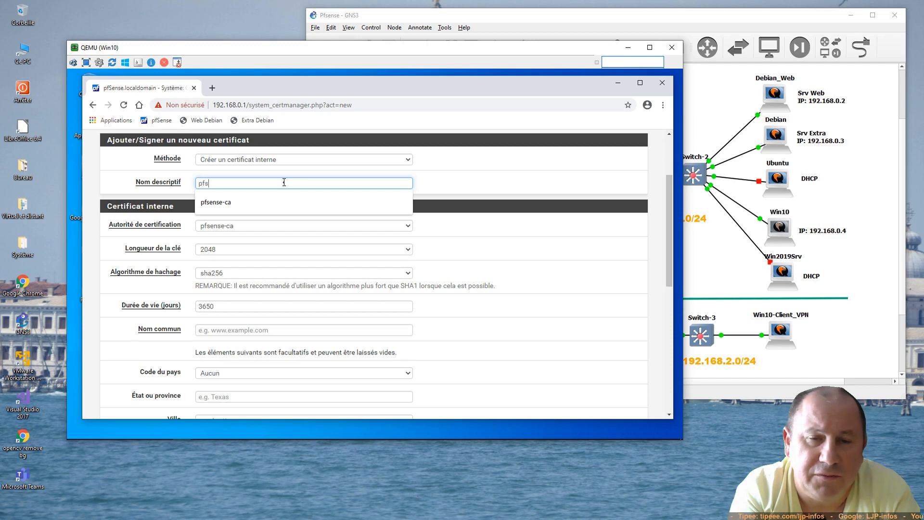
left_click(451, 192)
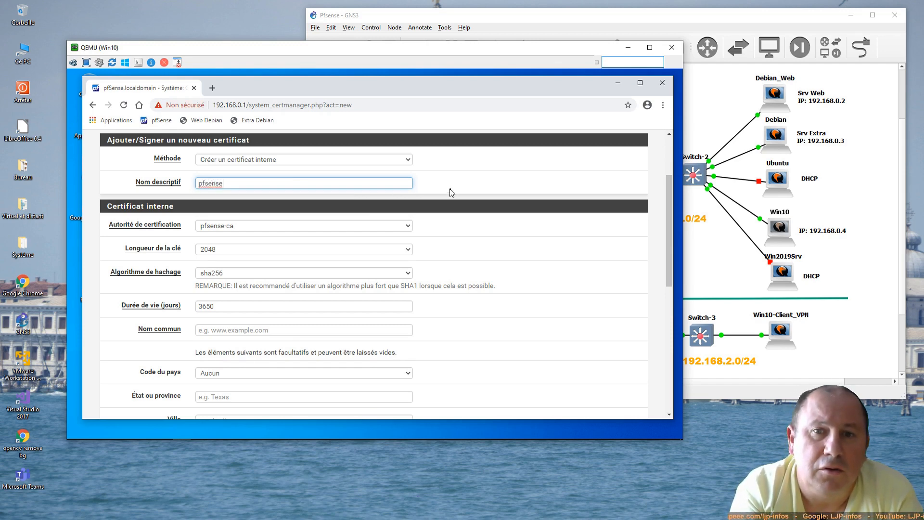
Step: Sign it with pfsense-ca and set the common name to 192.168.122.7
left_click(260, 228)
left_click(261, 228)
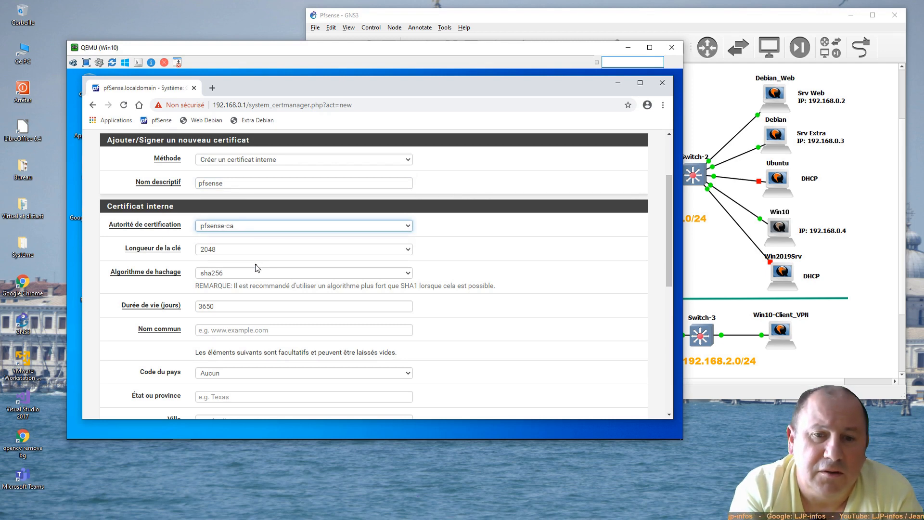
left_click(244, 330)
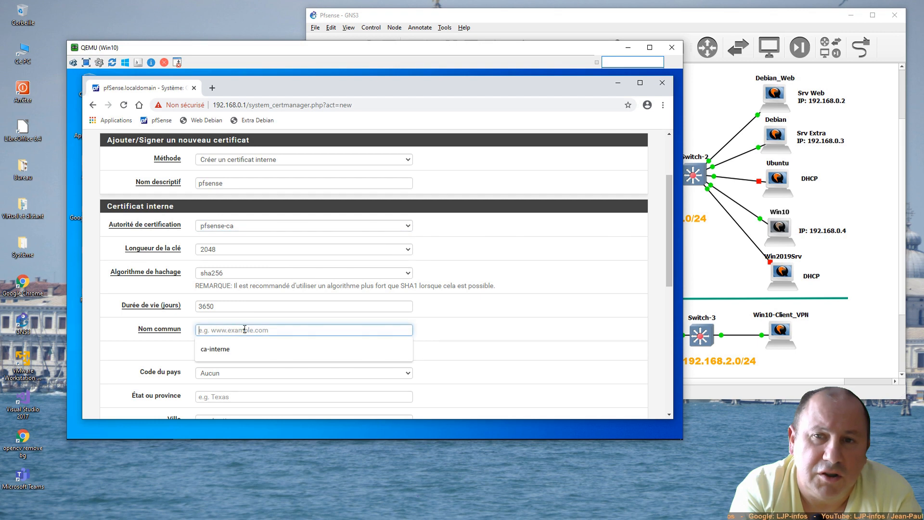
type("p")
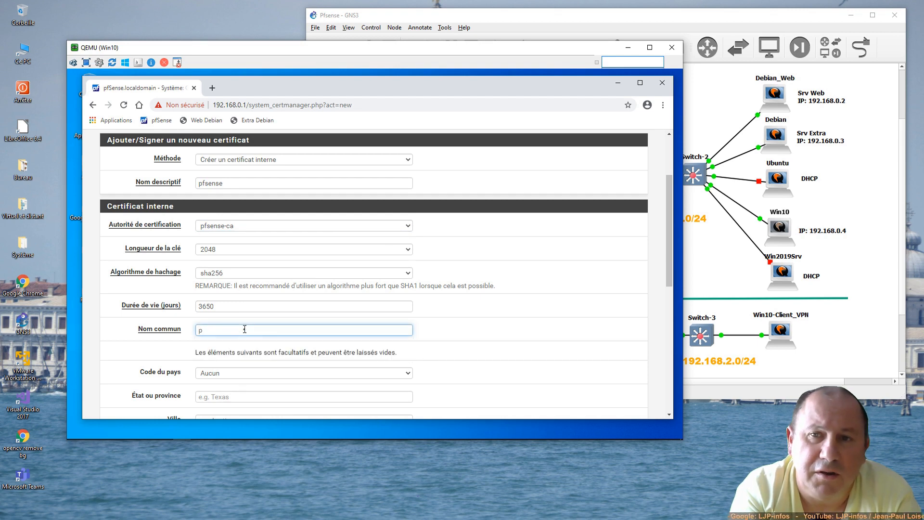
type("fsense")
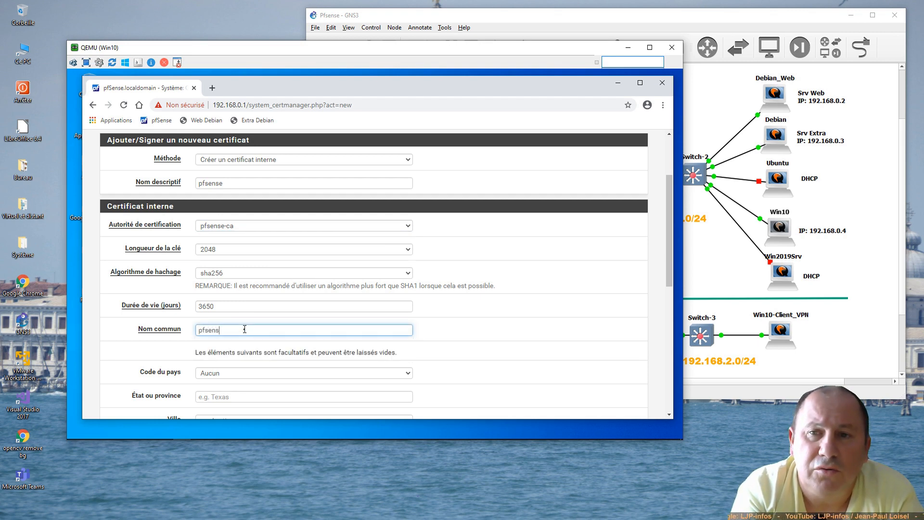
key("BackSpace")
key("BackSpace")
key("BackSpace")
key("BackSpace")
key("BackSpace")
key("BackSpace")
key("BackSpace")
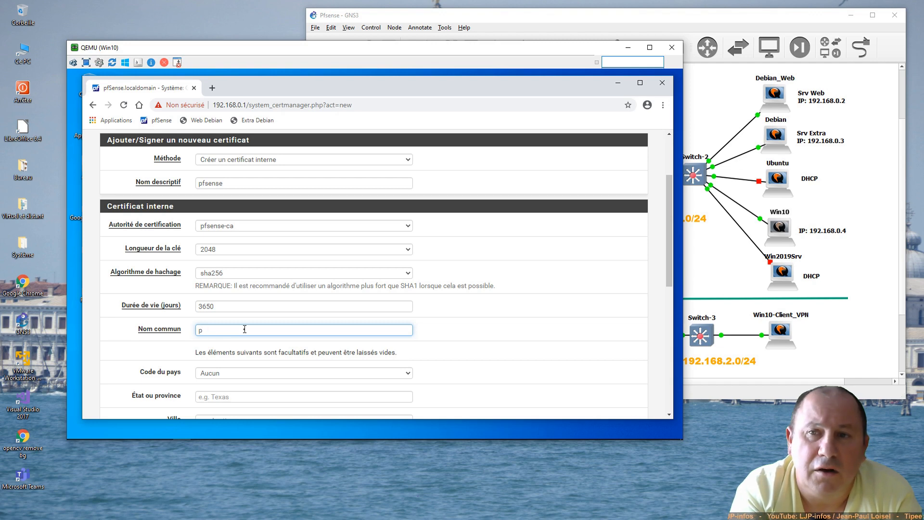
type("19")
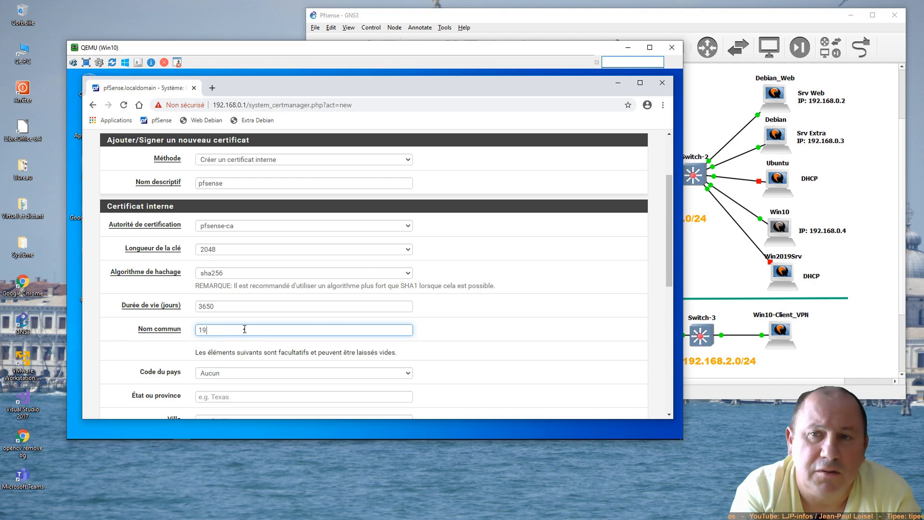
type("2.168.")
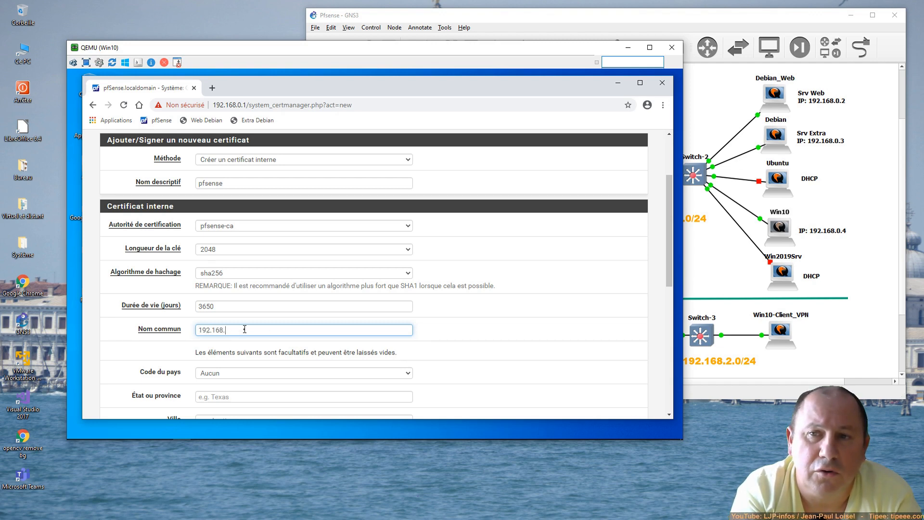
type("1")
type("0")
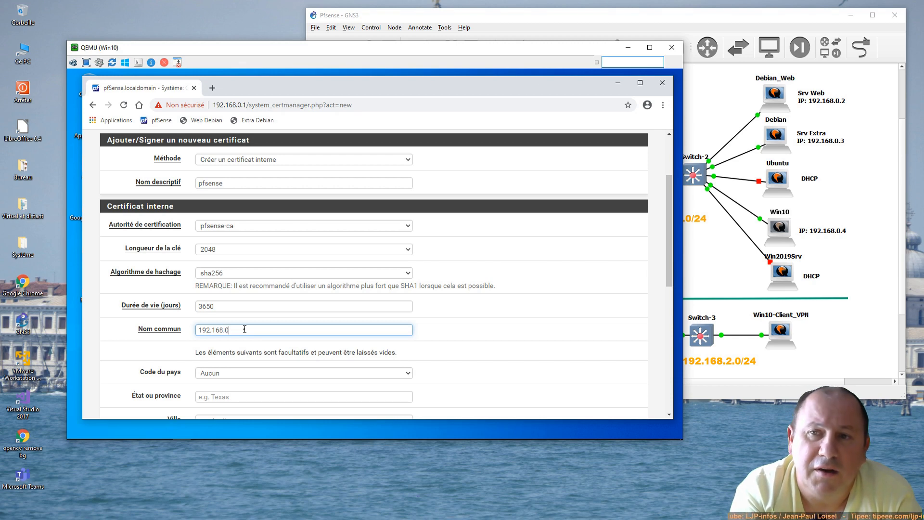
key("BackSpace")
key("BackSpace")
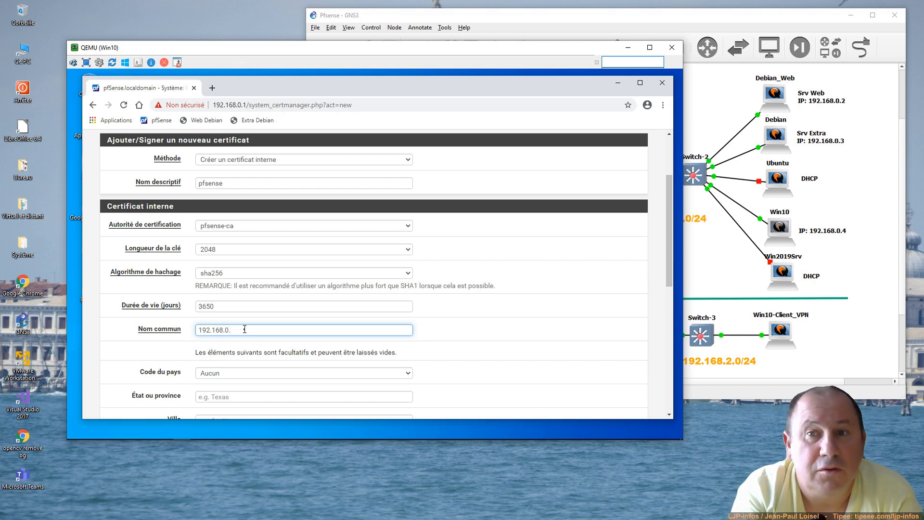
type("122.7")
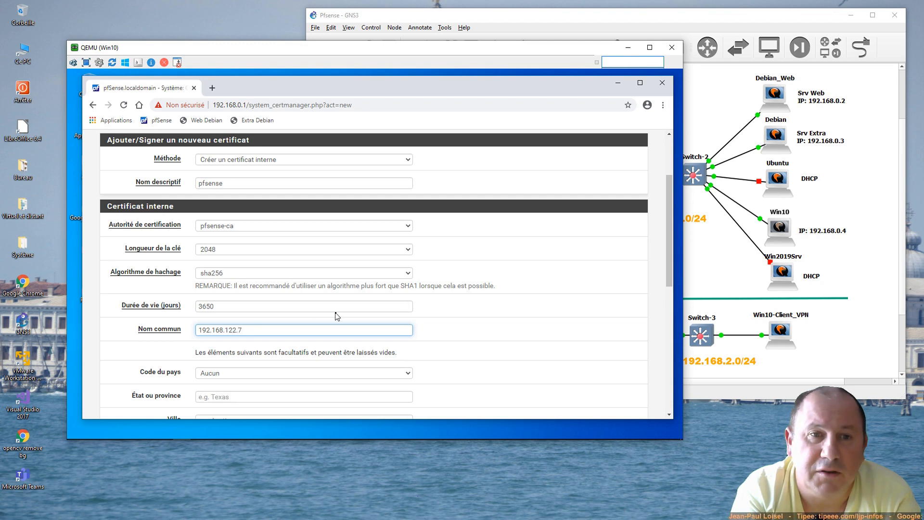
Step: Make it a Server Certificate with IP-address alternative name 192.168.122.7
scroll(336, 316, "down", 3)
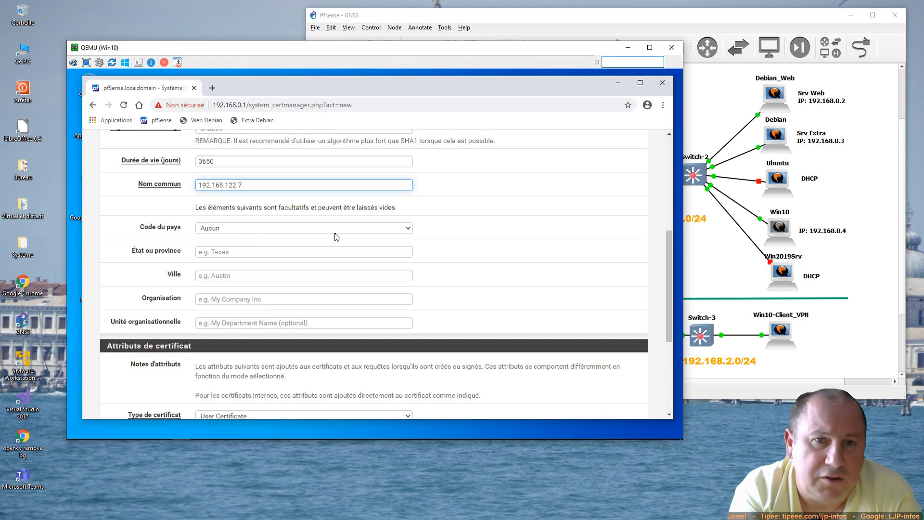
scroll(336, 243, "down", 3)
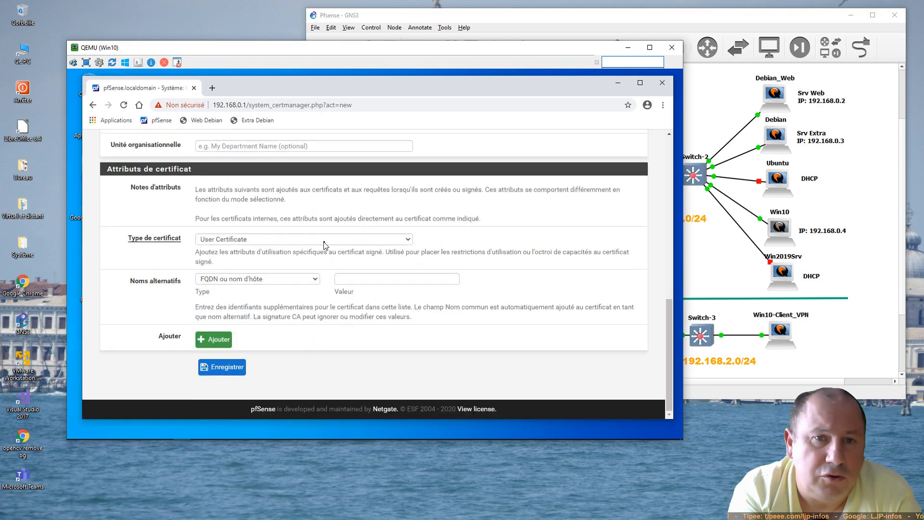
left_click(324, 241)
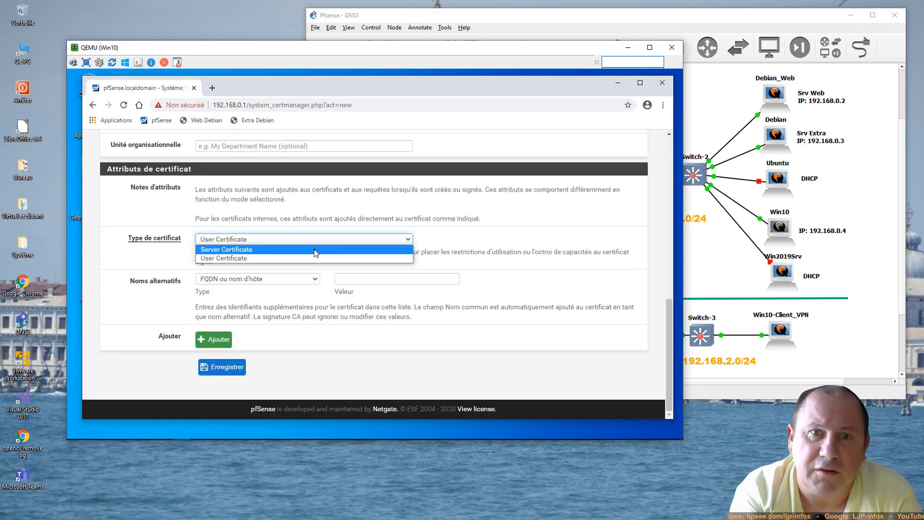
left_click(315, 249)
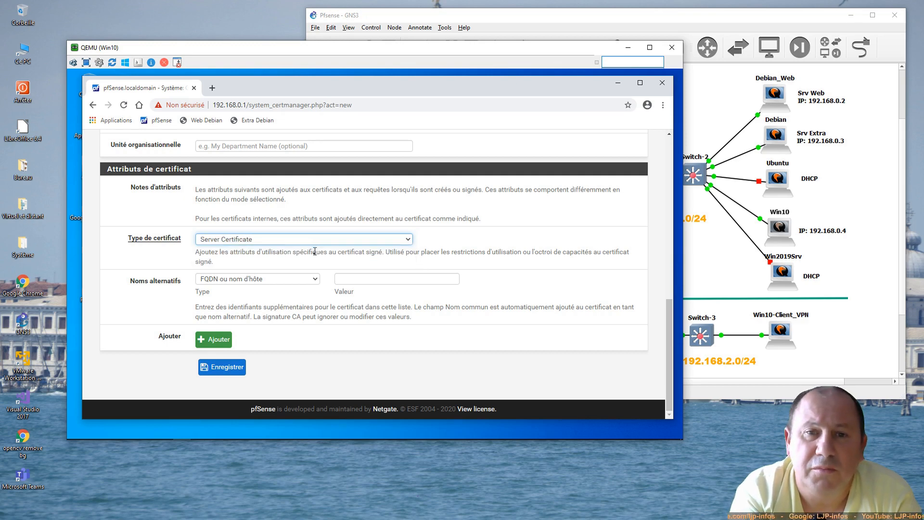
left_click(272, 281)
left_click(268, 299)
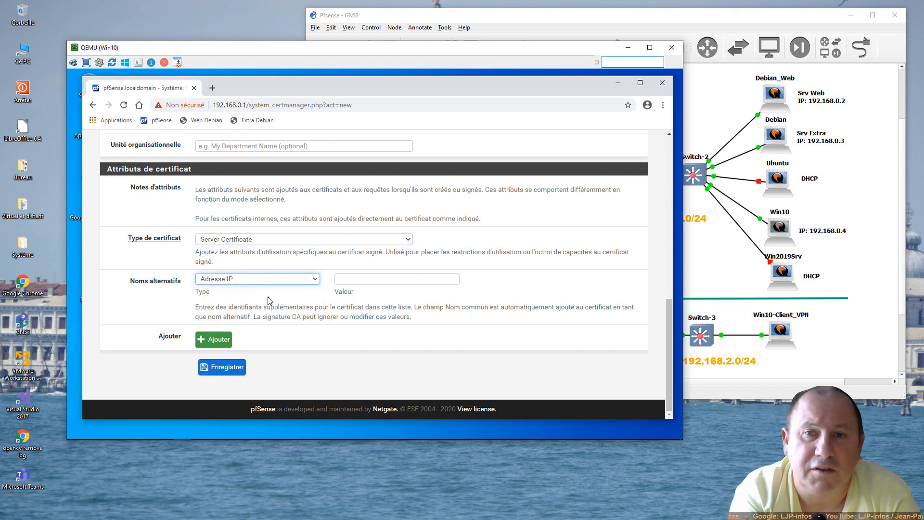
left_click(390, 277)
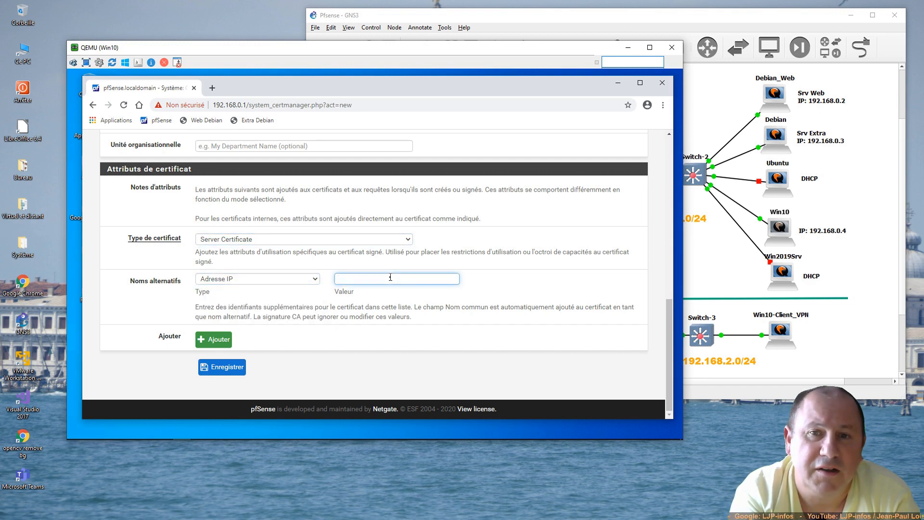
type("192")
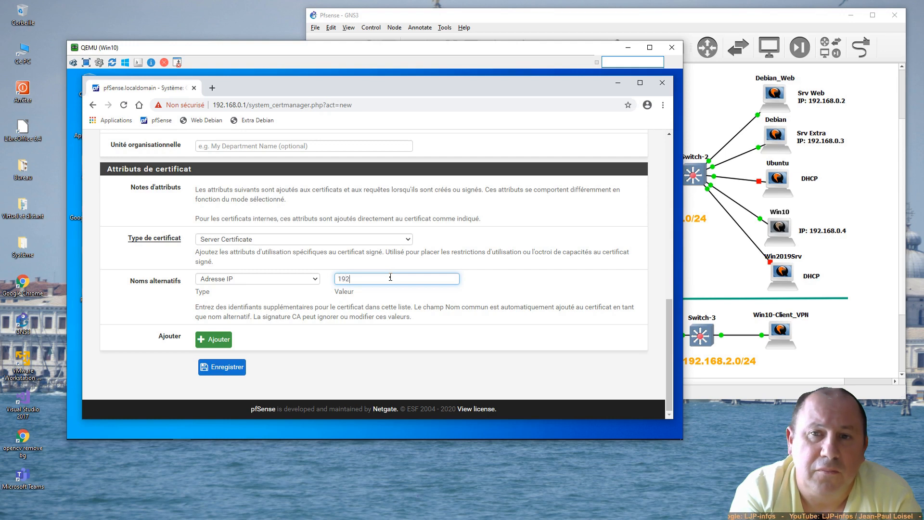
type(".168")
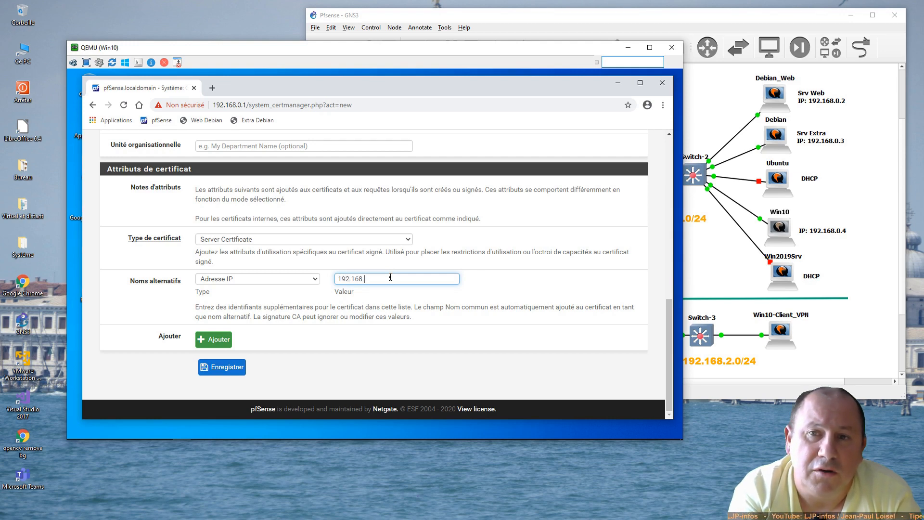
type(".")
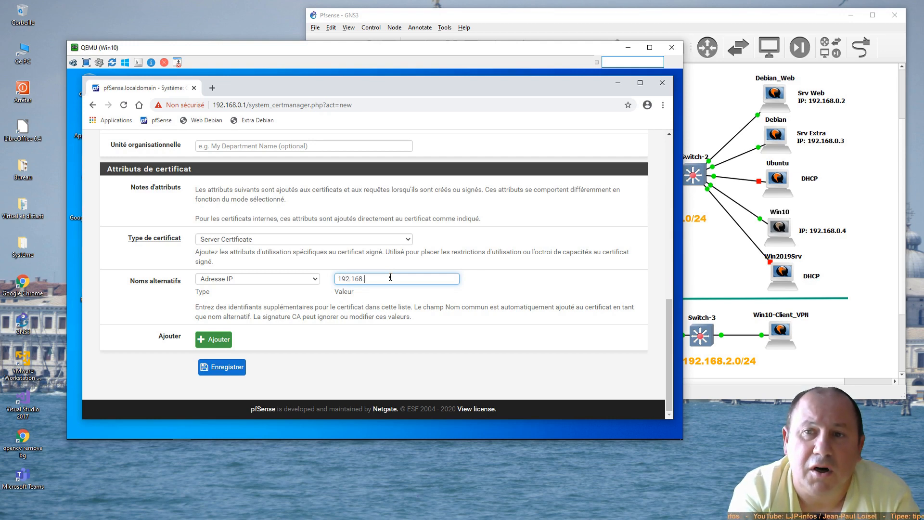
type("122")
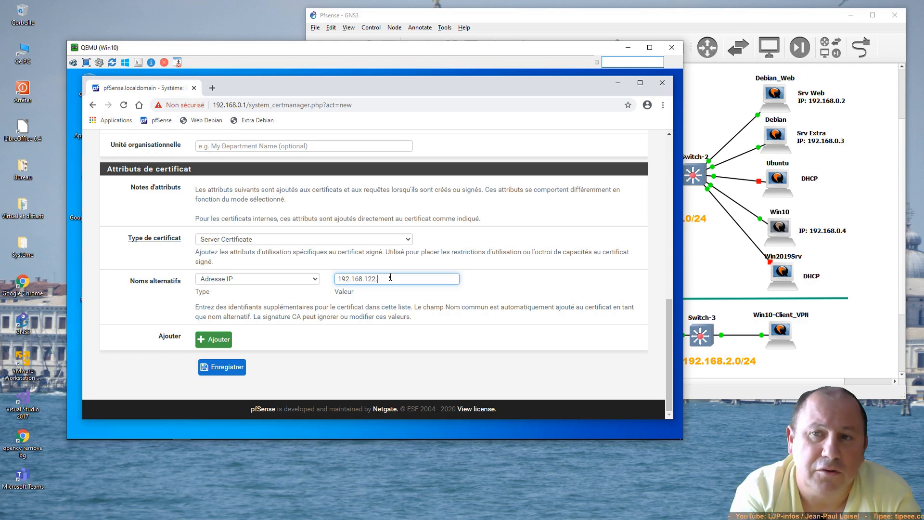
type(".")
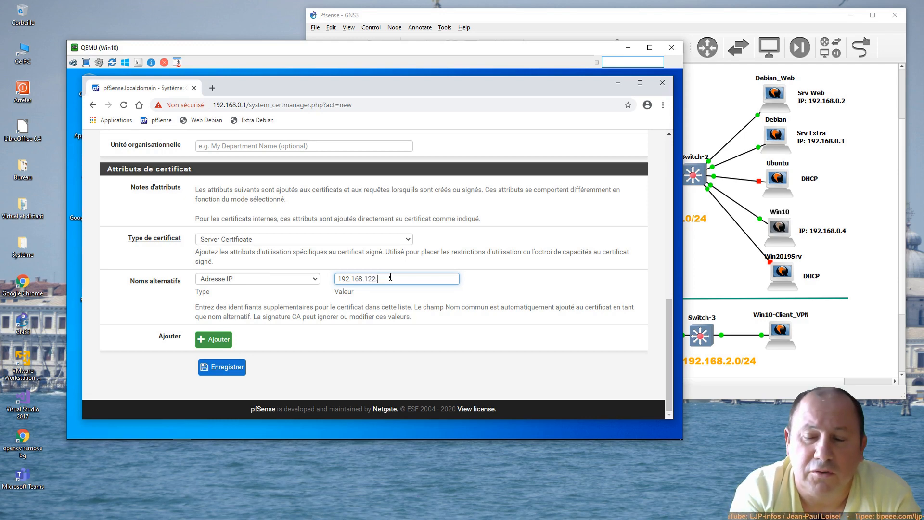
type("7")
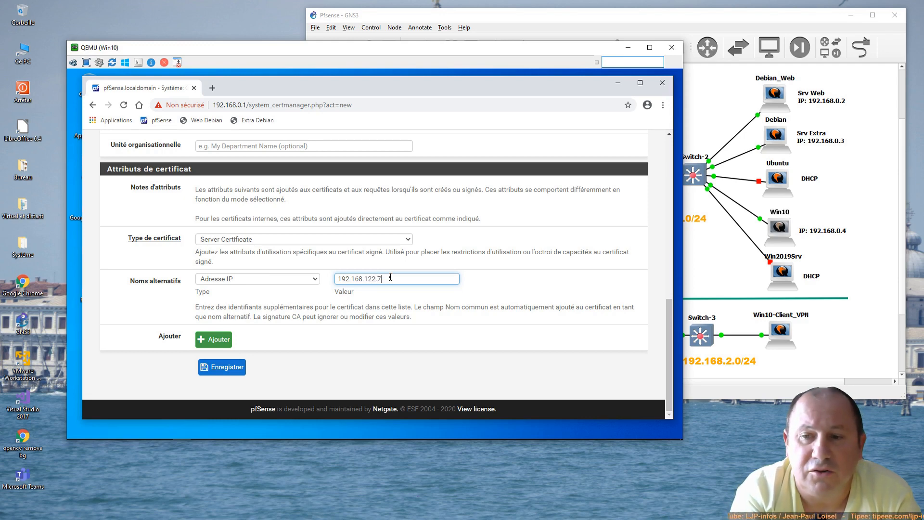
Step: Add a second IP-address alternative name, 192.168.0.1
left_click(223, 342)
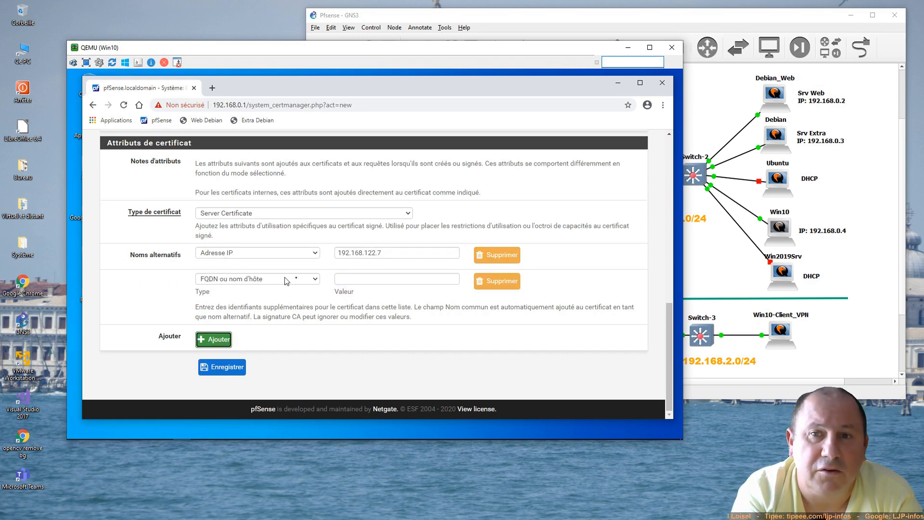
left_click(313, 279)
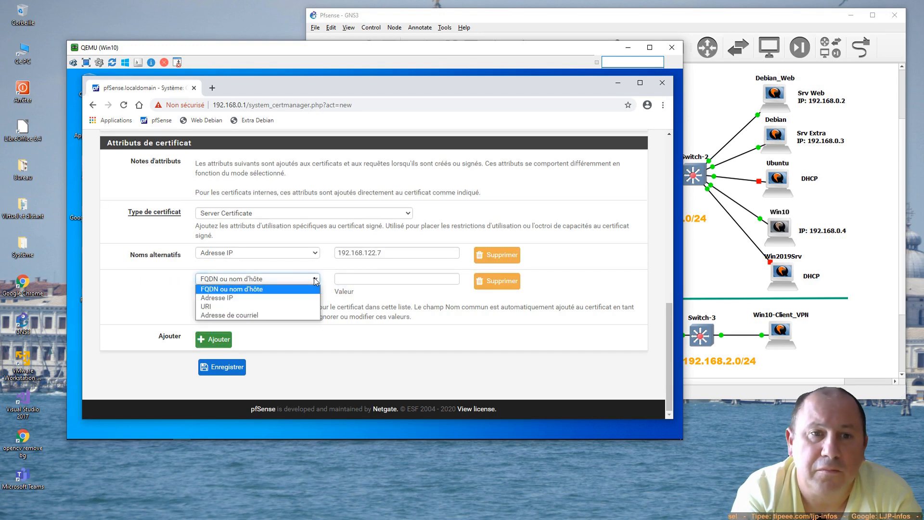
left_click(264, 298)
left_click(357, 279)
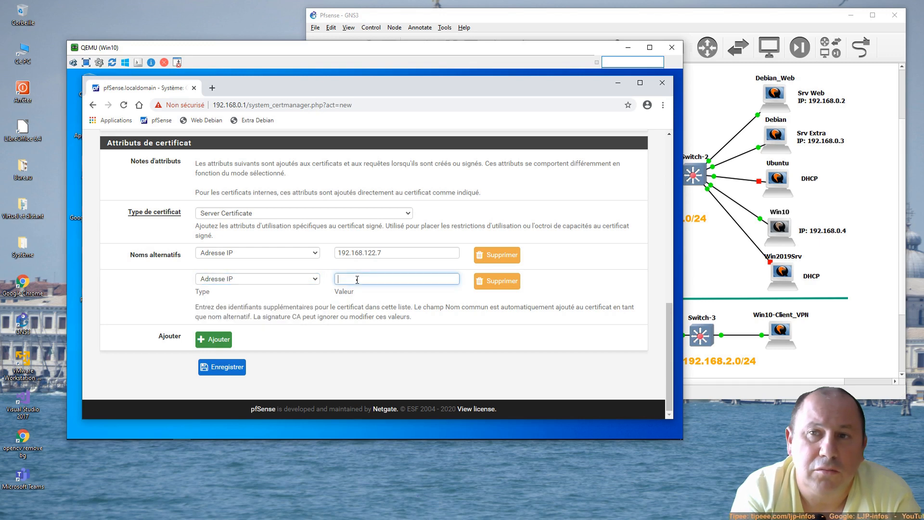
type("192.168")
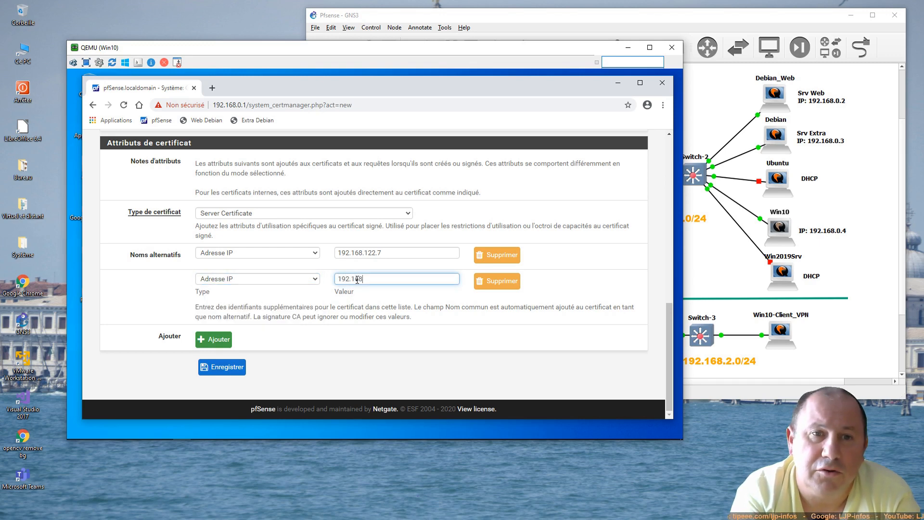
type(".0.")
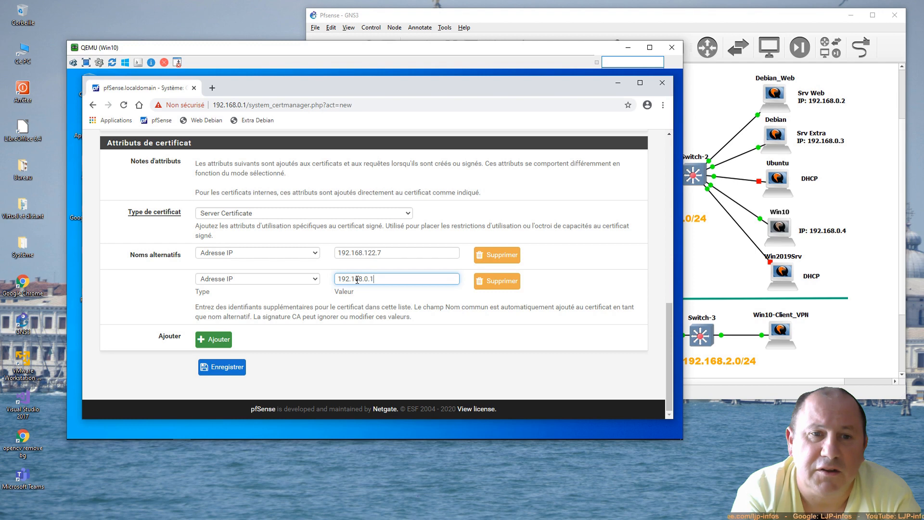
type("1")
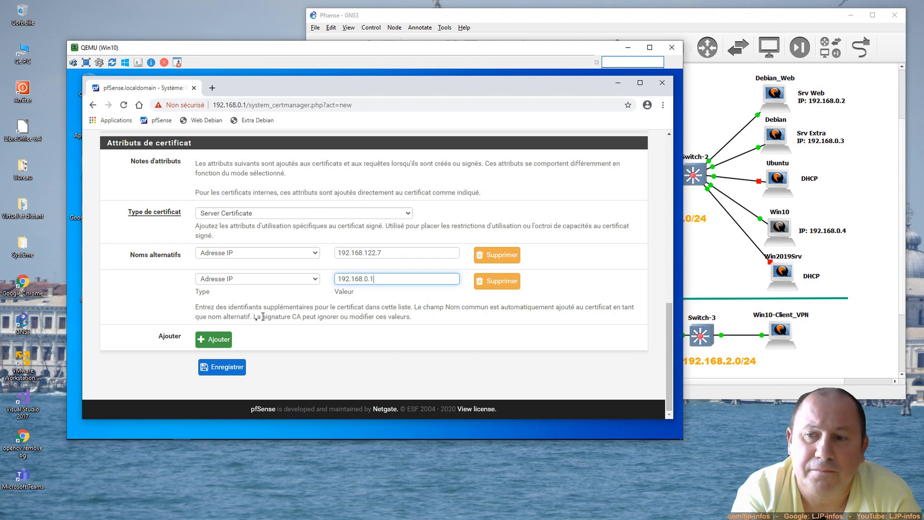
Step: Save the pfsense server certificate and go to the User Manager
left_click(231, 368)
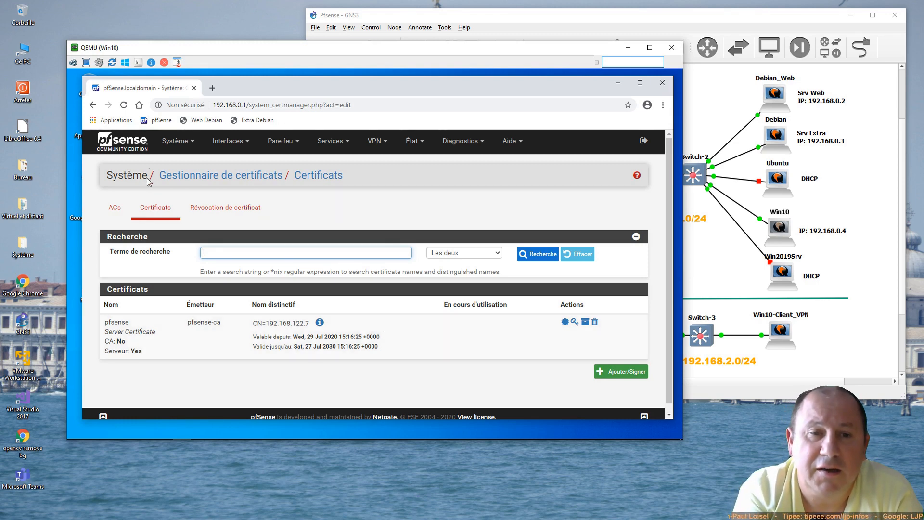
left_click(174, 144)
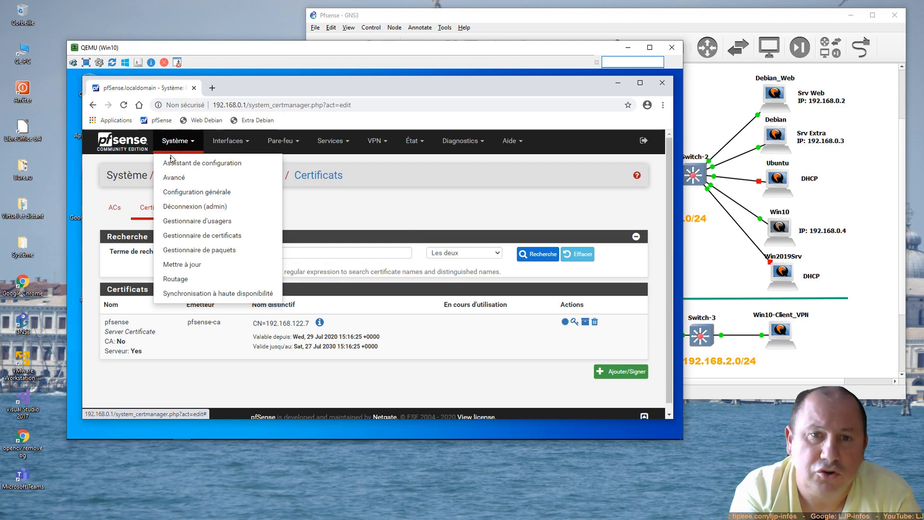
left_click(181, 221)
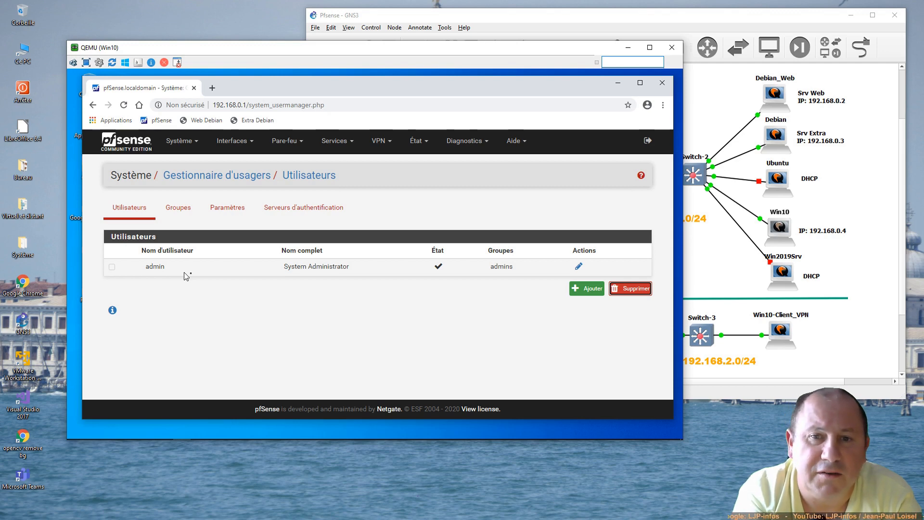
Step: Start a new user with username 'openvpn' and enter its password twice
left_click(583, 289)
left_click(246, 292)
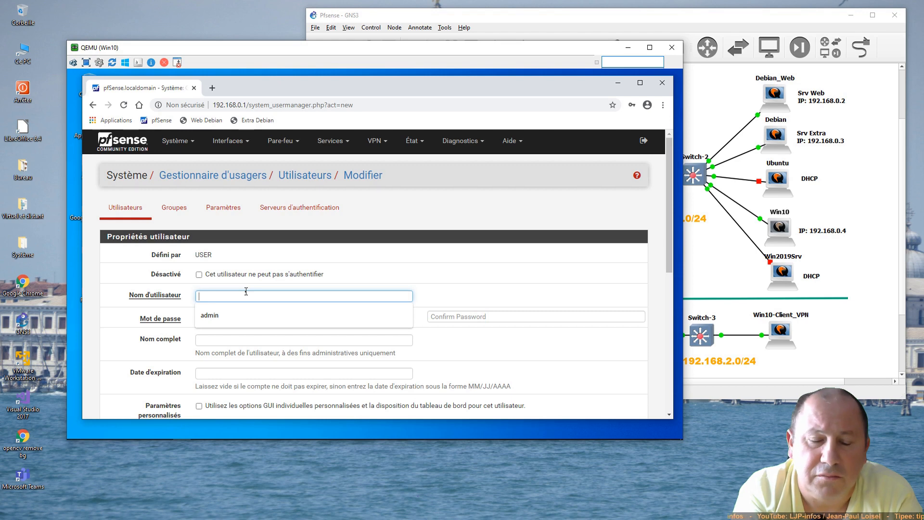
type("openvpn")
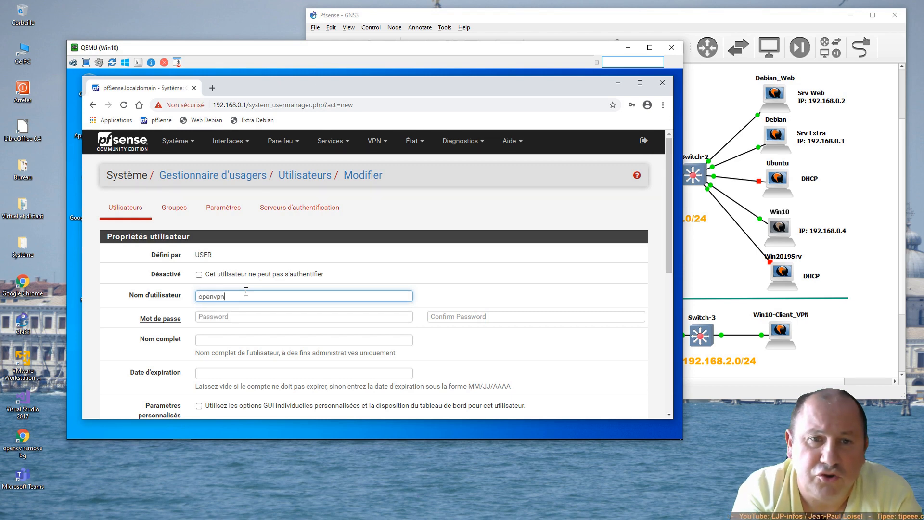
left_click(234, 317)
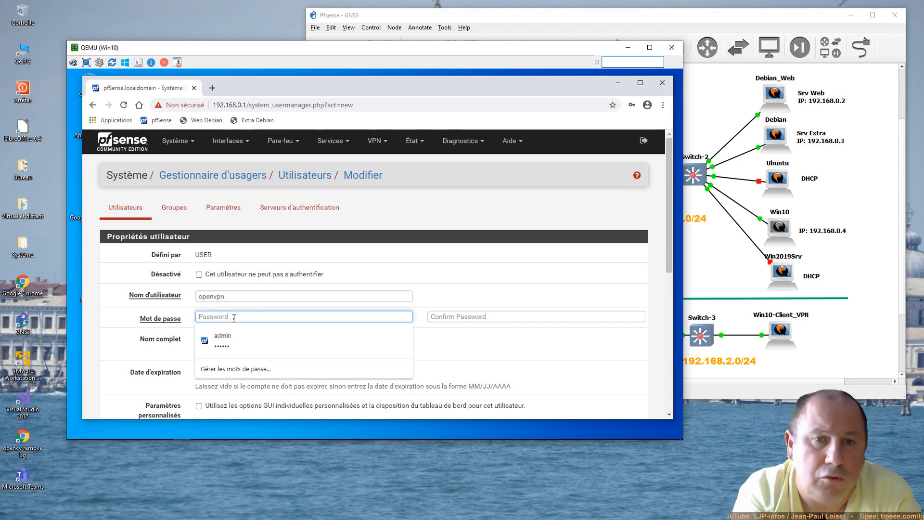
type("••••••")
left_click(455, 315)
type("•")
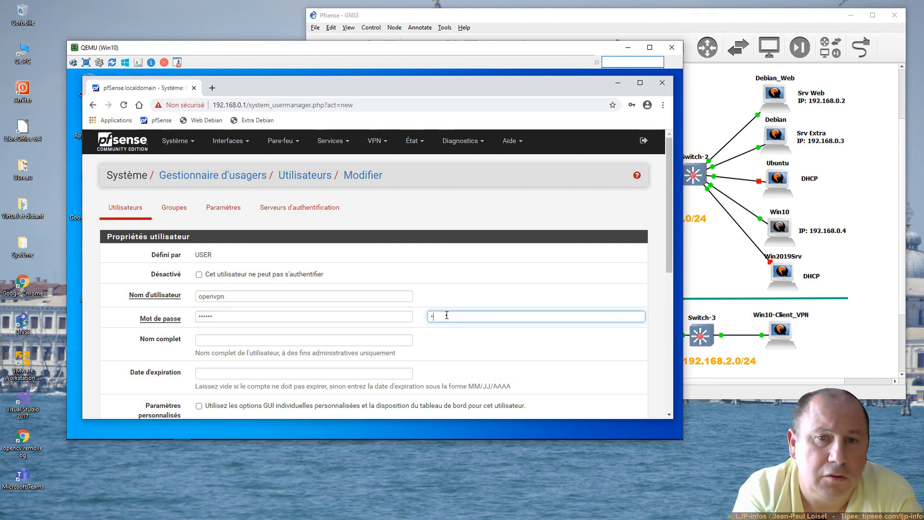
type("•••••")
Step: Set the user's full name to 'pfsense openvpn'
left_click(305, 338)
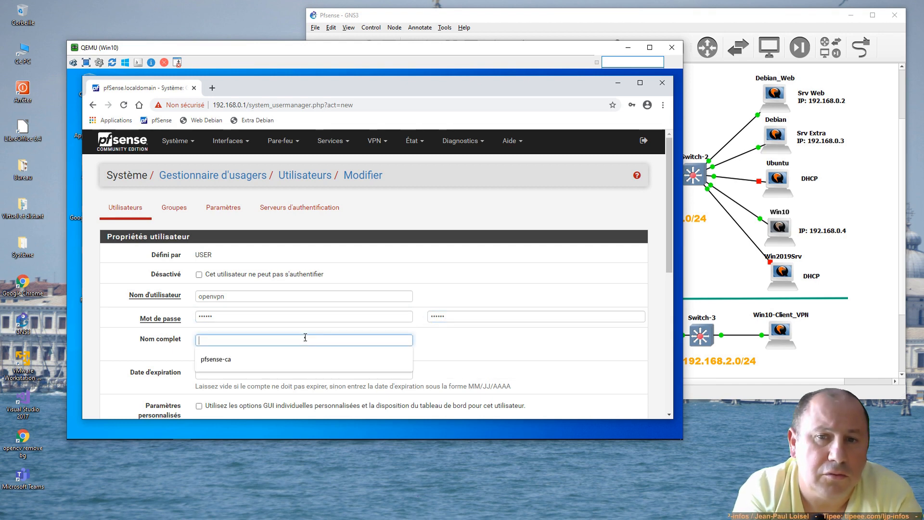
type("pfsense")
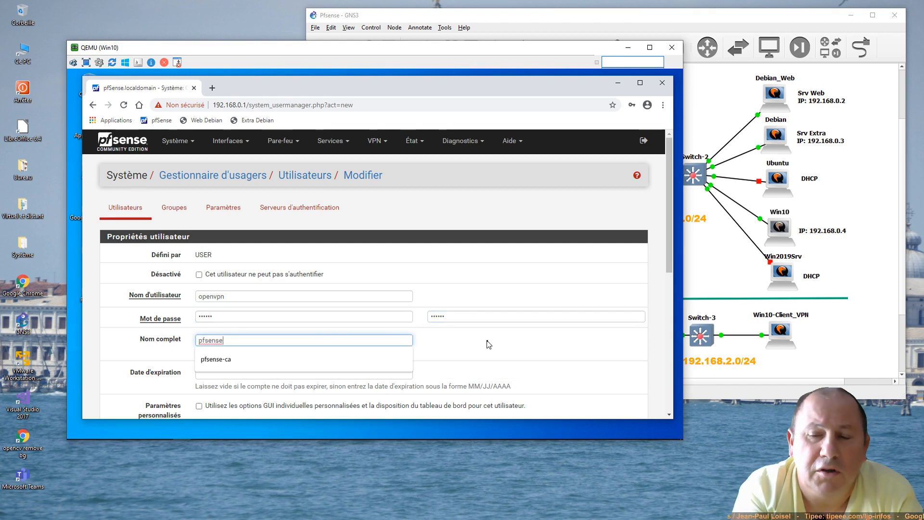
left_click(489, 344)
scroll(242, 350, "down", 1)
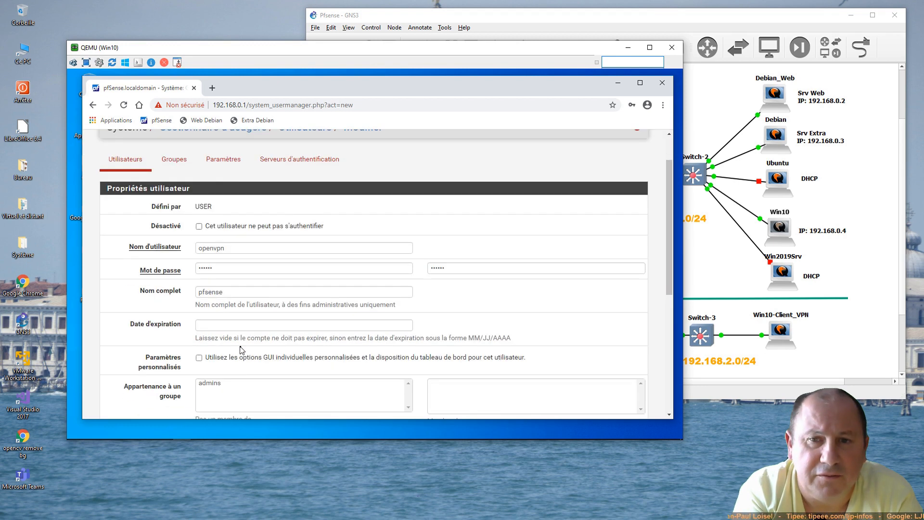
scroll(338, 318, "down", 1)
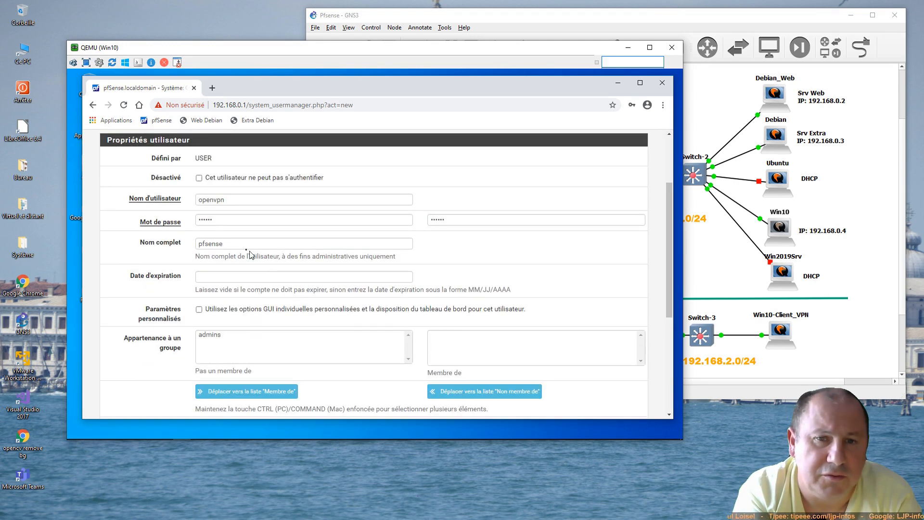
left_click(250, 245)
type("openvpn")
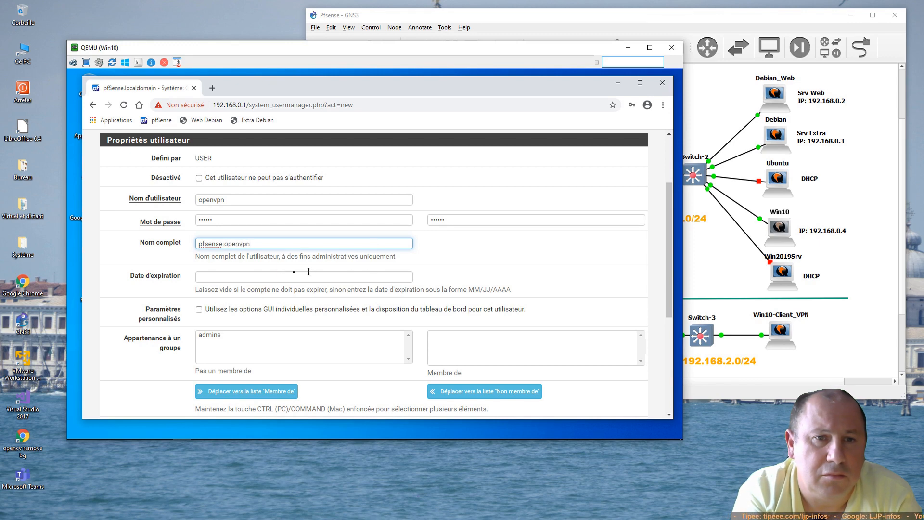
left_click(264, 276)
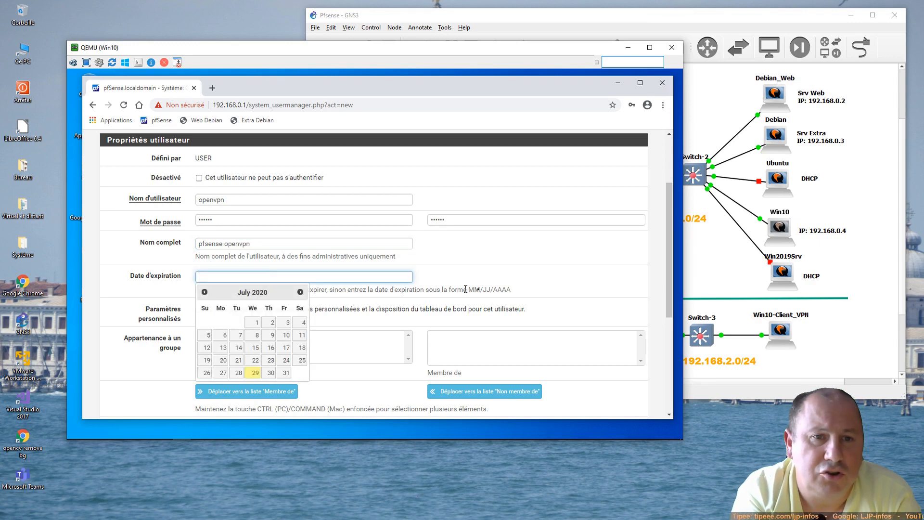
scroll(465, 289, "down", 3)
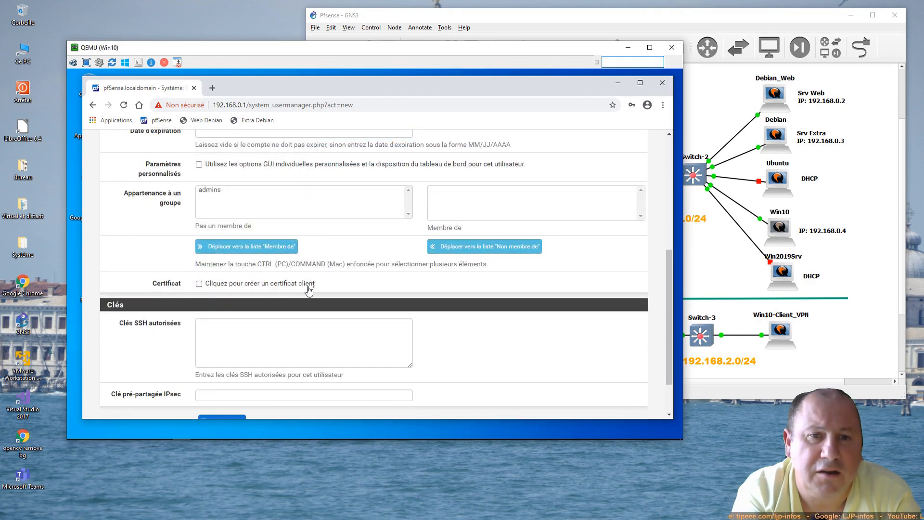
Step: Create a client certificate named 'openvpn-user' for the openvpn user and save the account
left_click(309, 287)
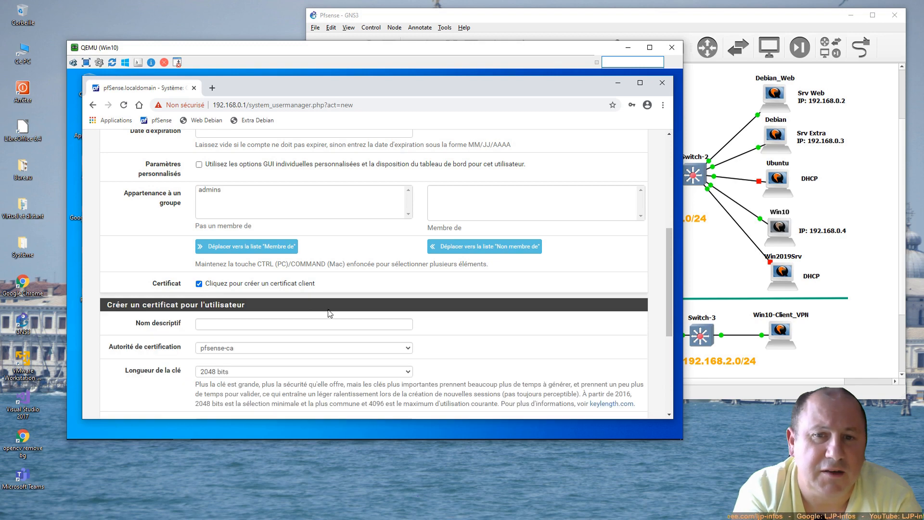
left_click(240, 325)
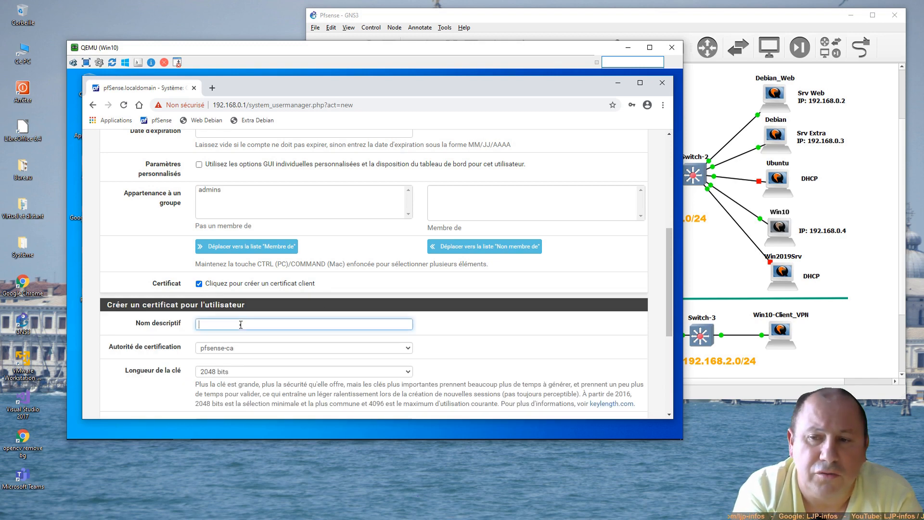
type("openvpn")
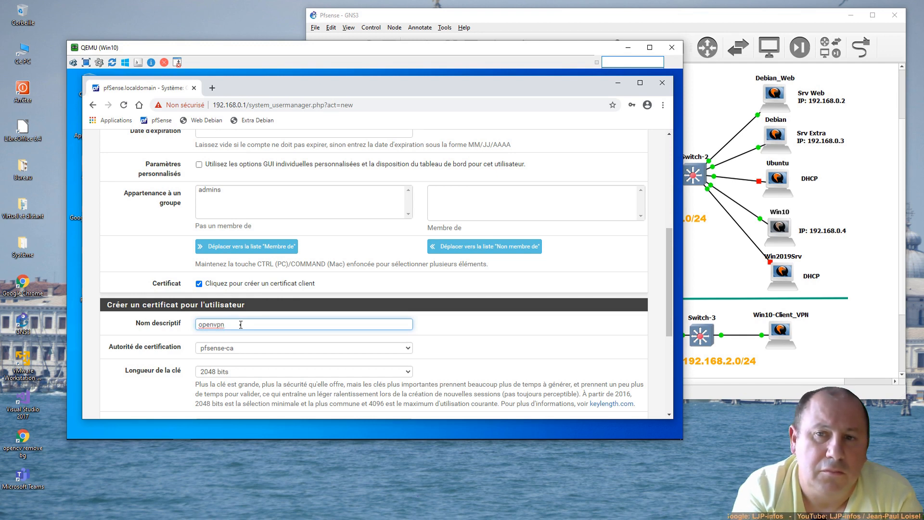
type("-client")
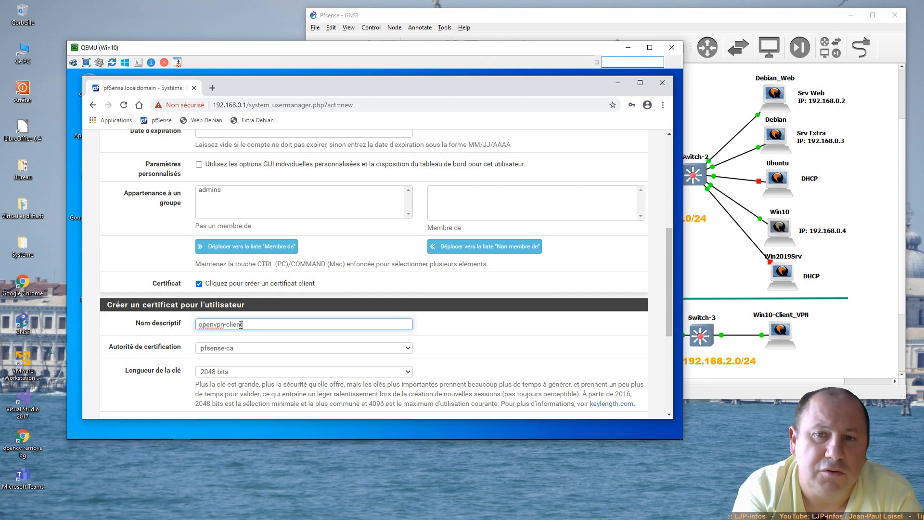
scroll(281, 350, "down", 2)
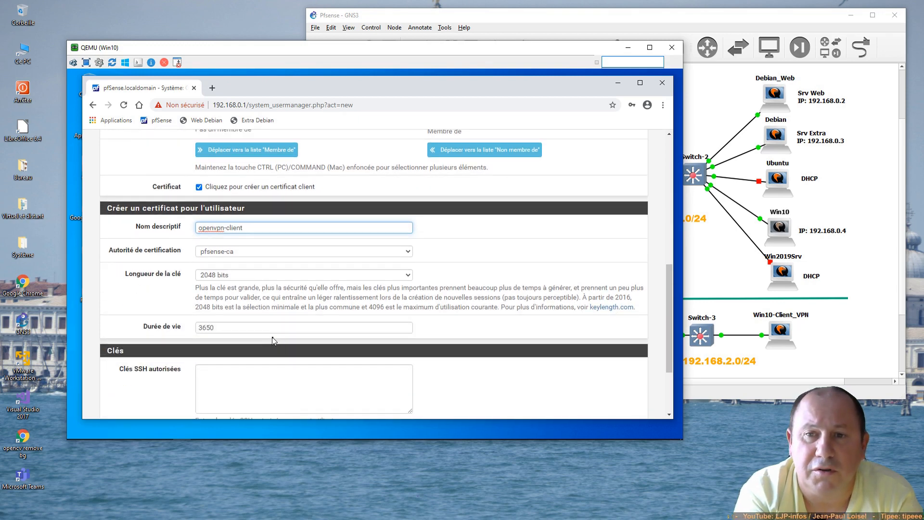
key("BackSpace")
key("BackSpace")
key("BackSpace")
key("BackSpace")
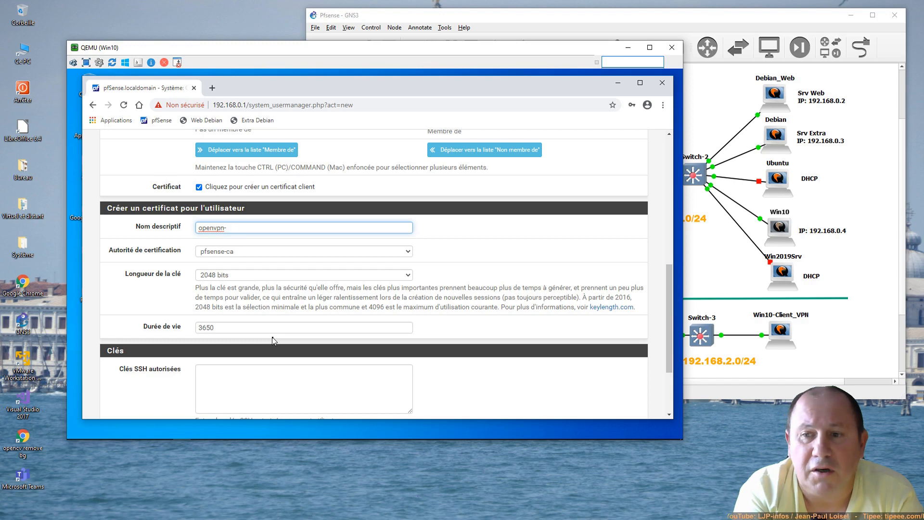
type("user")
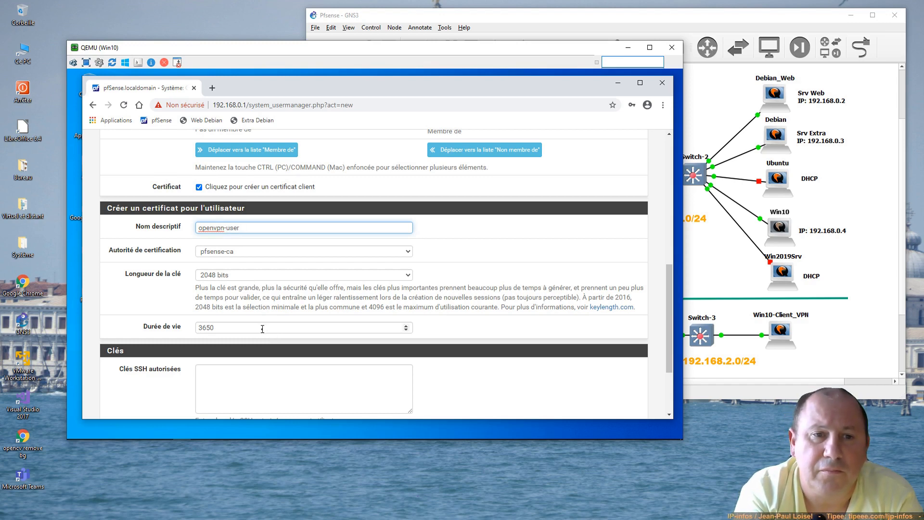
scroll(262, 329, "down", 2)
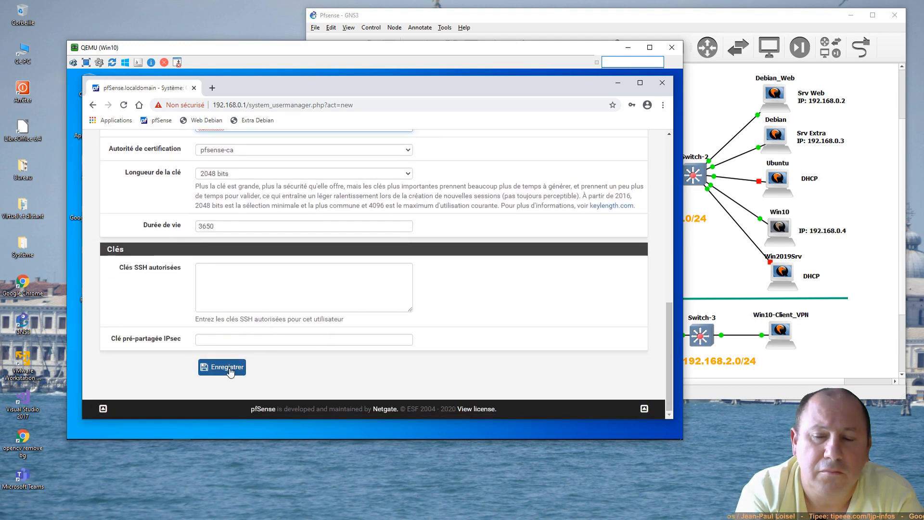
left_click(227, 369)
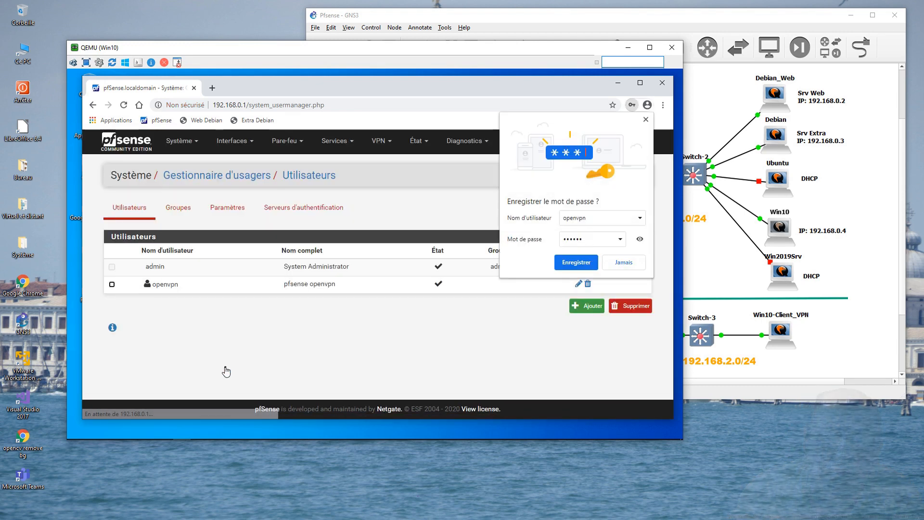
Step: Decline Chrome's password saving and go to Système > Gestionnaire de paquets
left_click(617, 267)
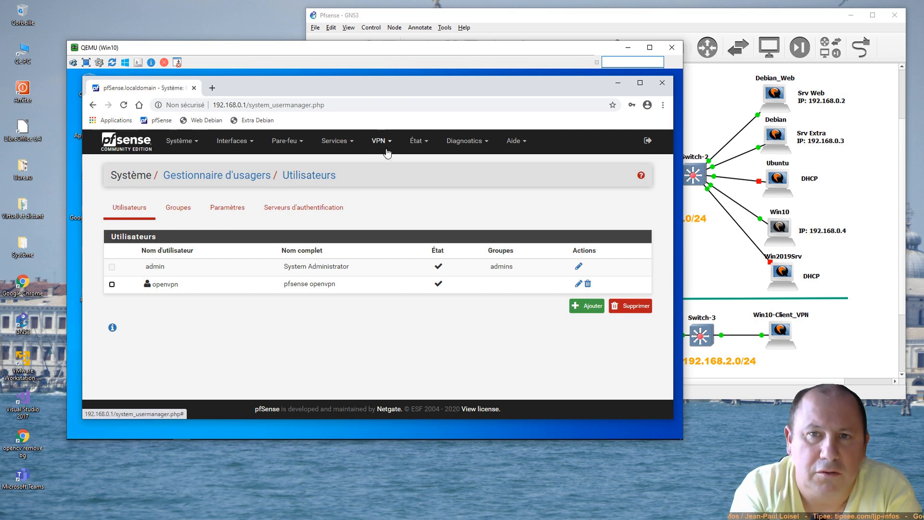
left_click(183, 144)
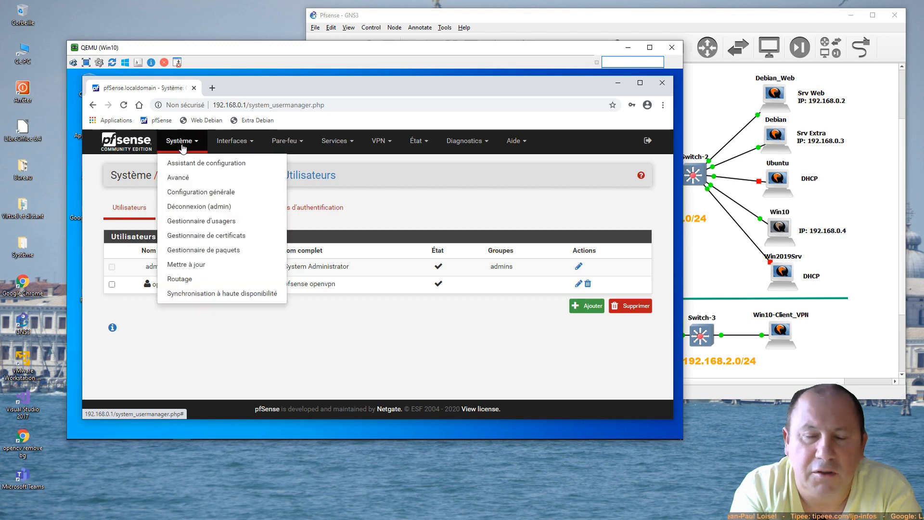
left_click(192, 254)
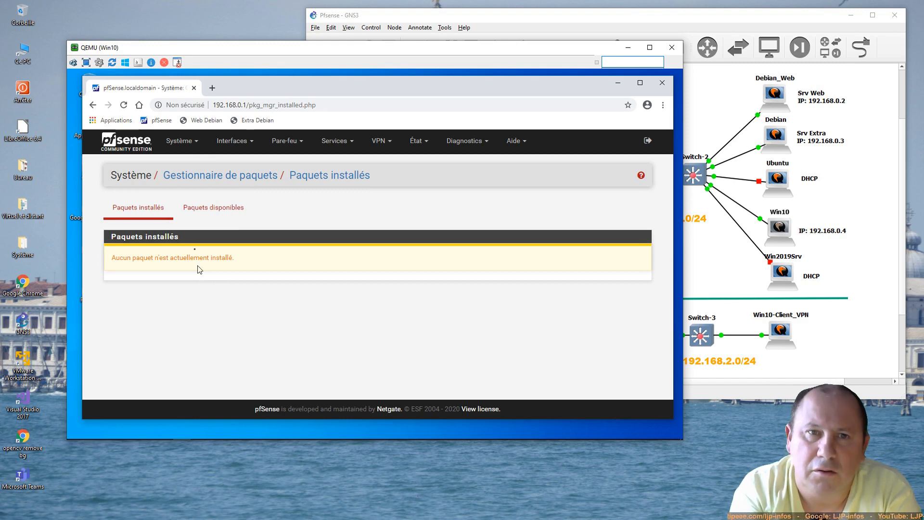
Step: Browse the Paquets disponibles list down to openvpn-client-export 1.4.23_1
left_click(212, 211)
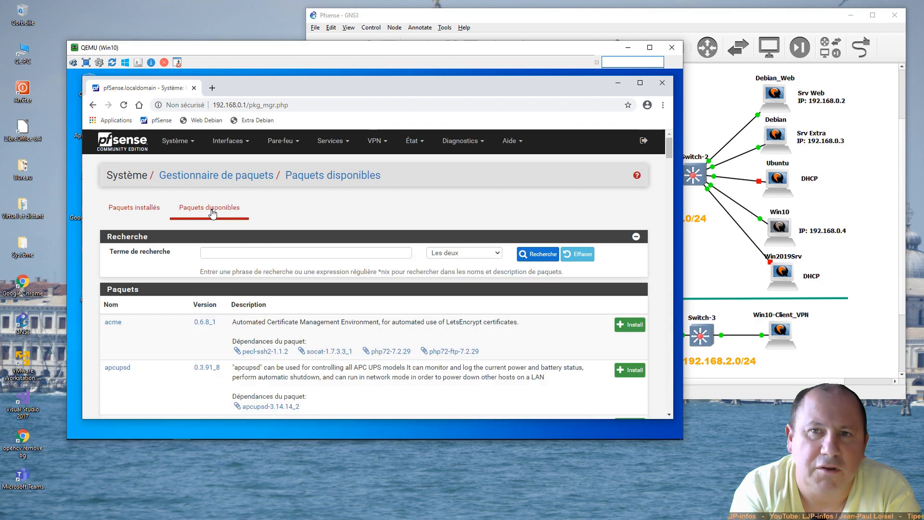
scroll(283, 311, "down", 15)
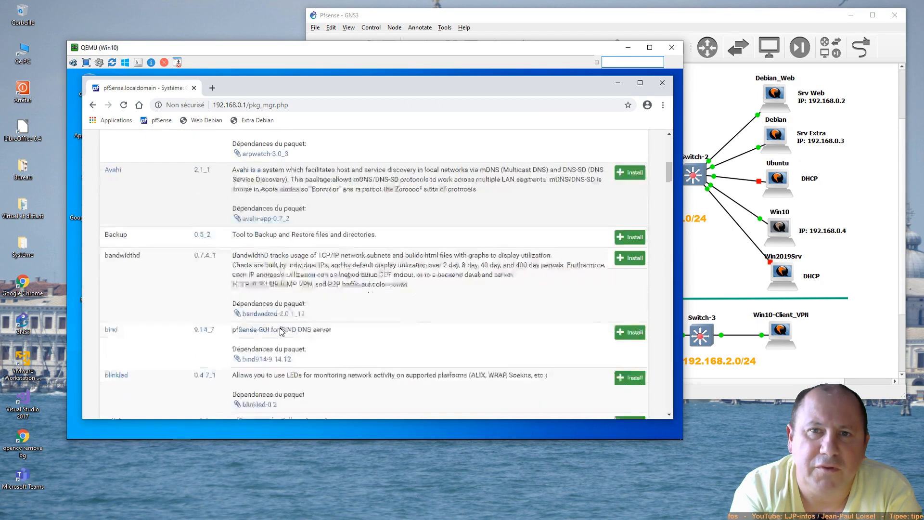
scroll(282, 331, "down", 15)
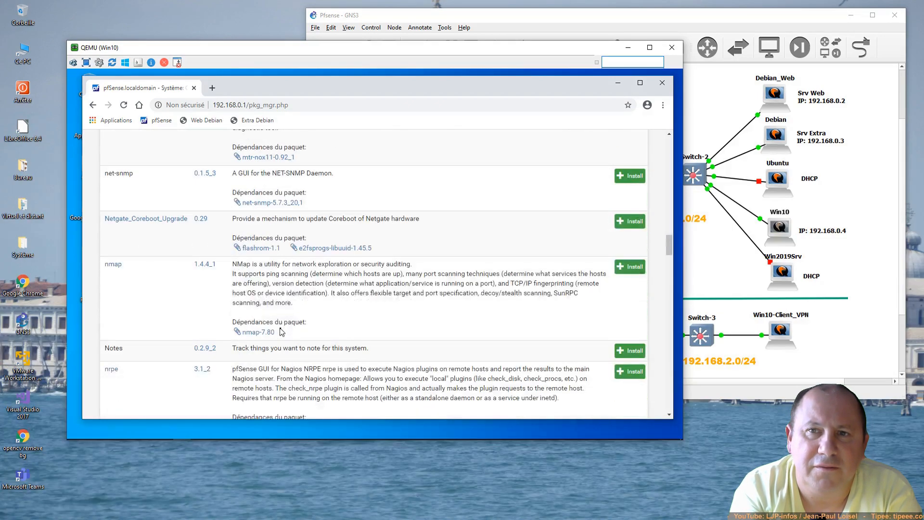
scroll(282, 331, "down", 10)
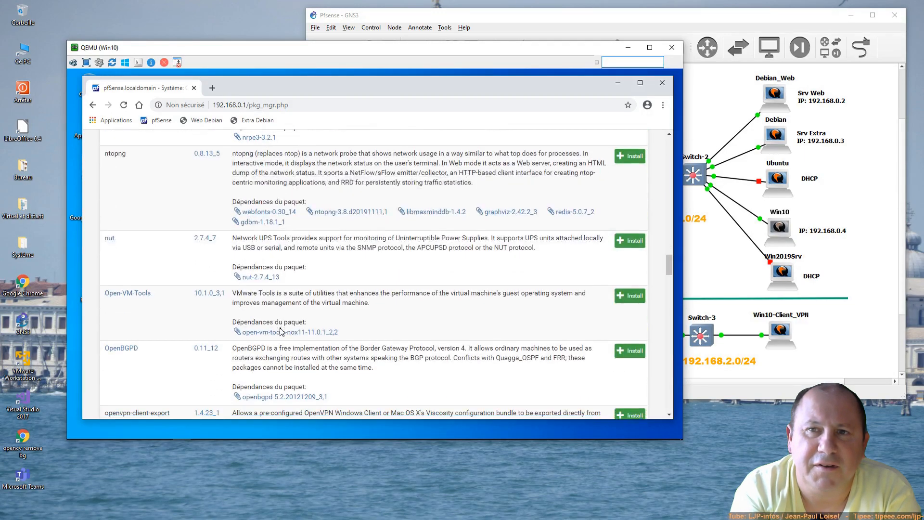
scroll(282, 331, "down", 2)
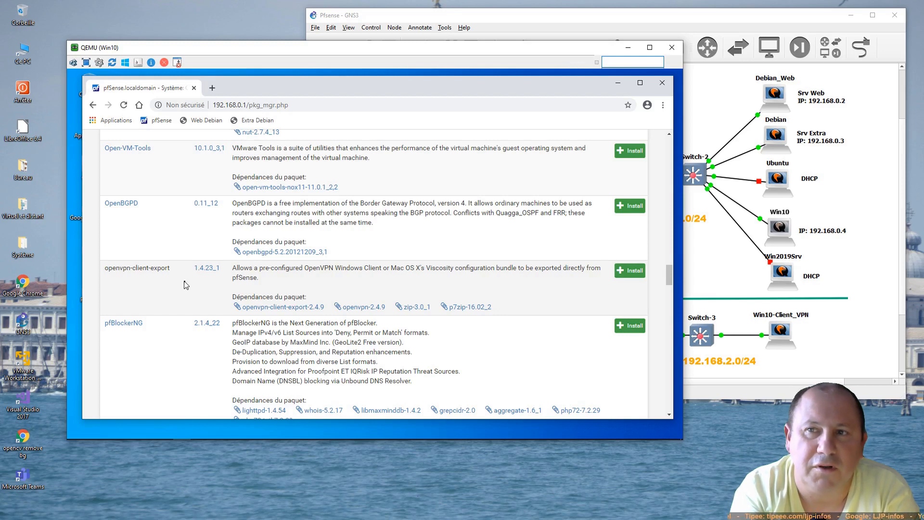
Step: Install openvpn-client-export and confirm it appears under Paquets installés
left_click(634, 271)
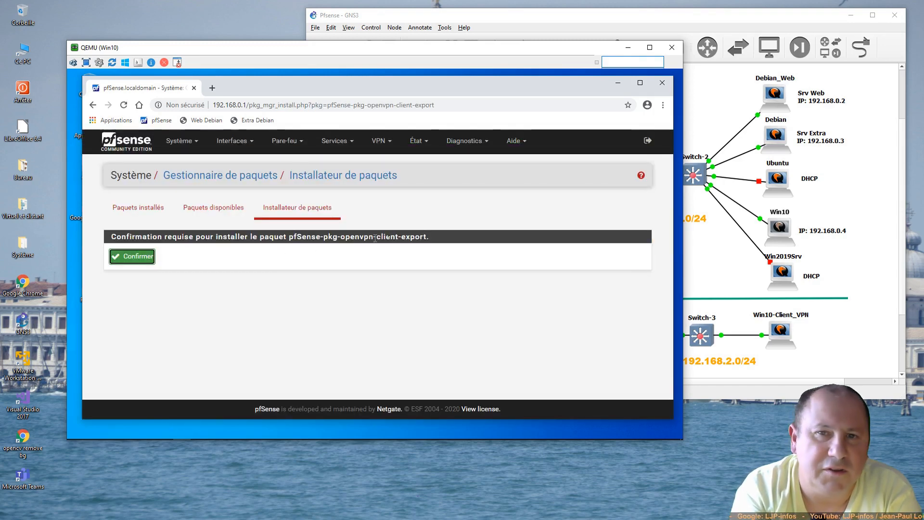
left_click(145, 260)
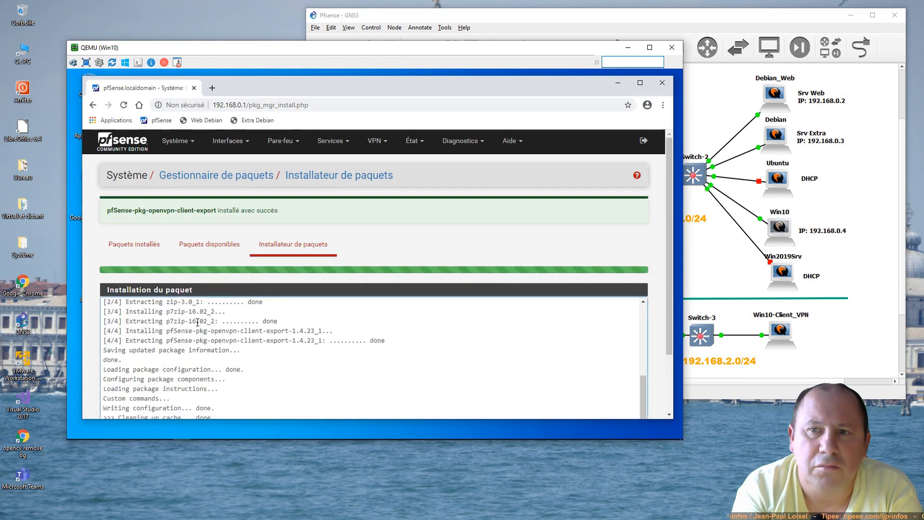
left_click(134, 245)
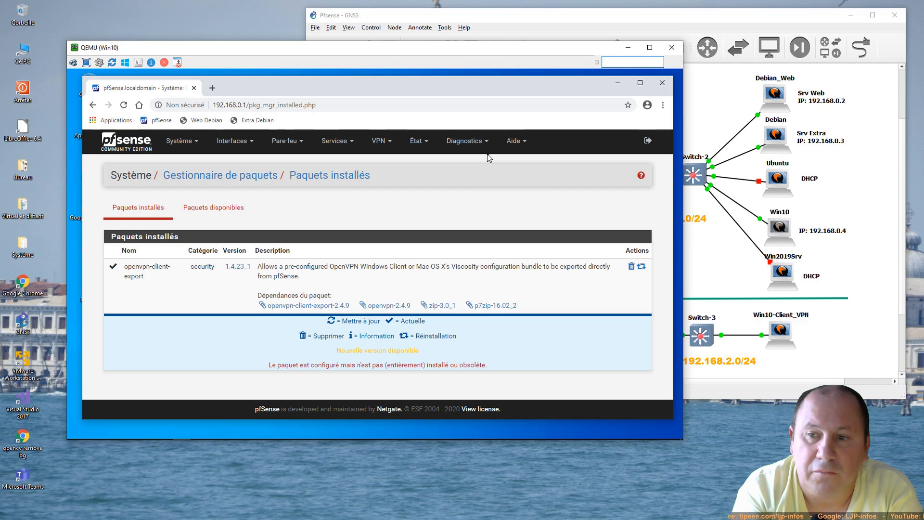
Step: Launch the OpenVPN remote access setup wizard from VPN > OpenVPN
left_click(380, 143)
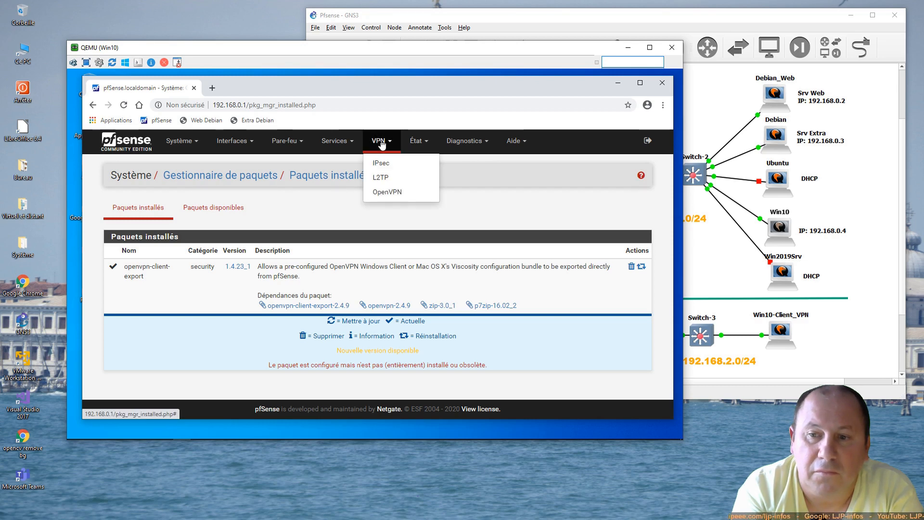
left_click(382, 191)
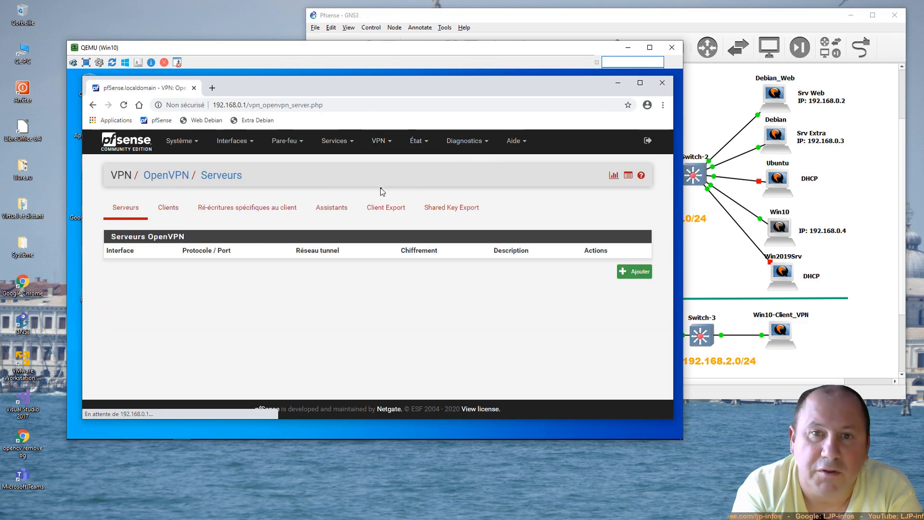
left_click(343, 213)
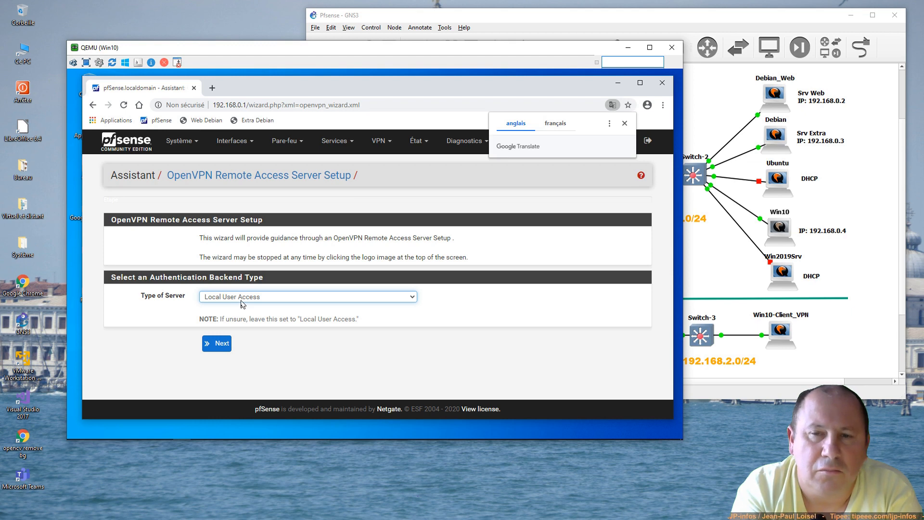
Step: Keep Local User Access, CA pfsense-ca and server certificate pfsense through the wizard
left_click(216, 344)
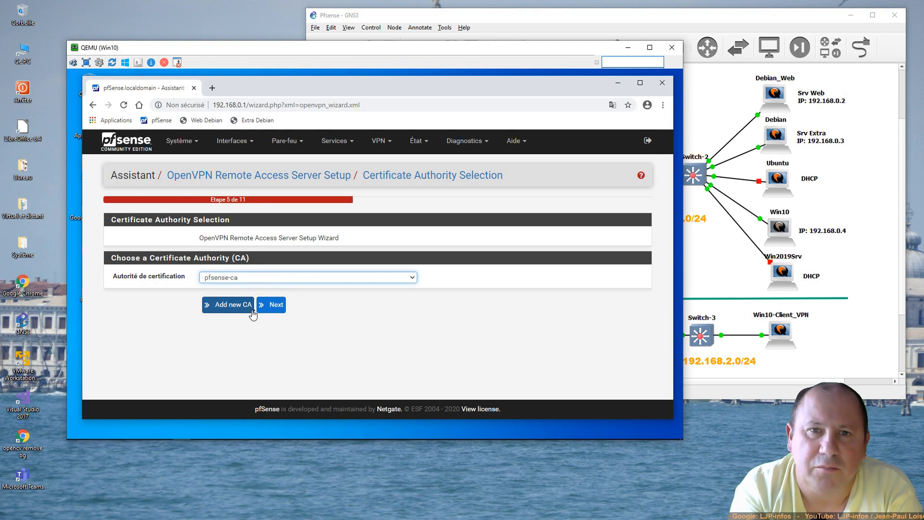
left_click(271, 307)
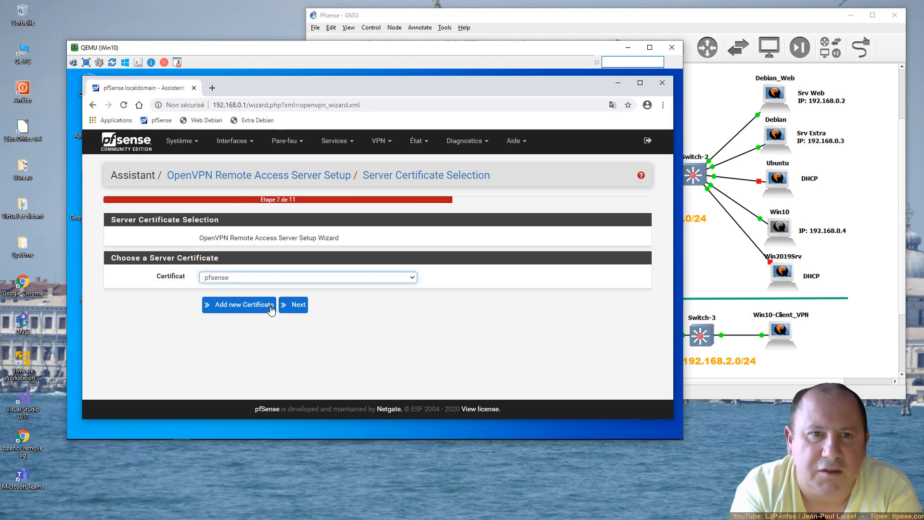
left_click(236, 282)
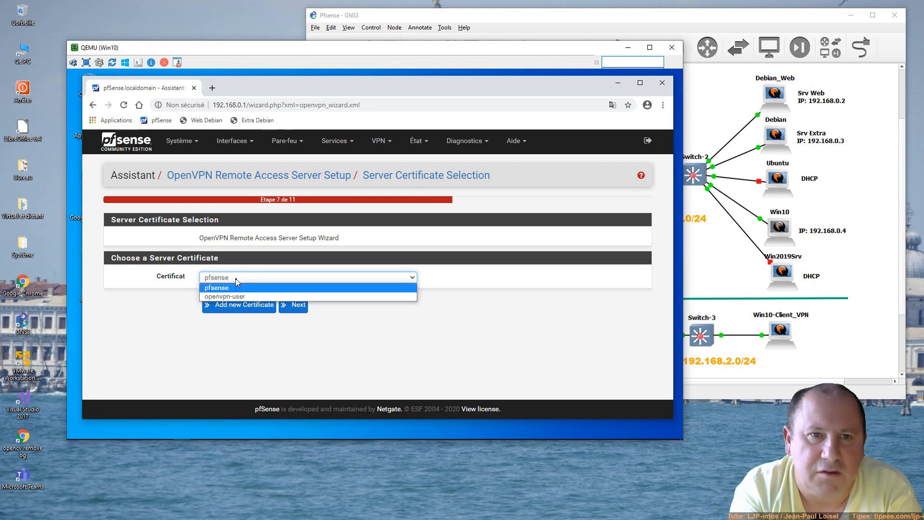
left_click(236, 282)
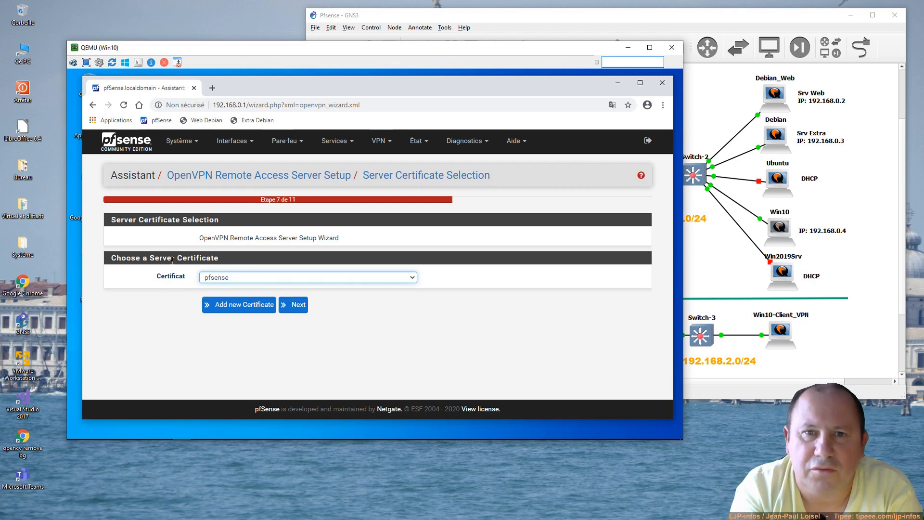
left_click(293, 305)
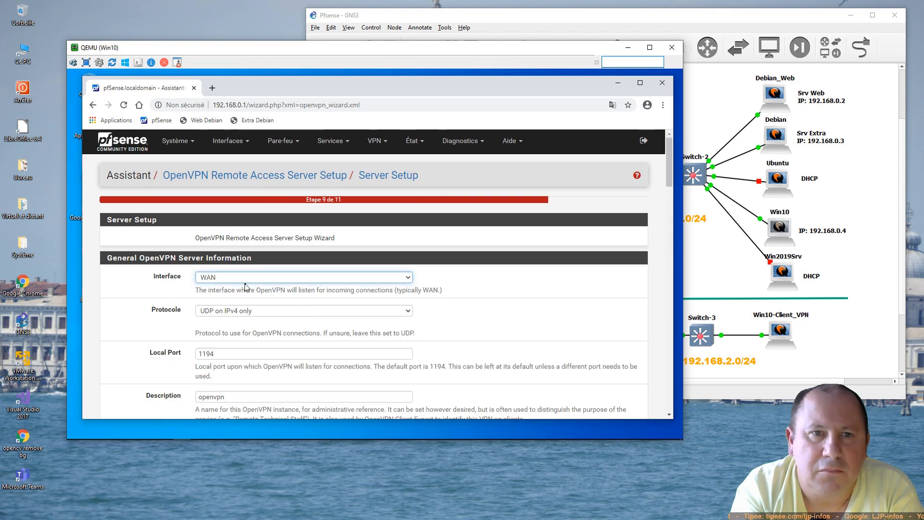
scroll(269, 305, "down", 1)
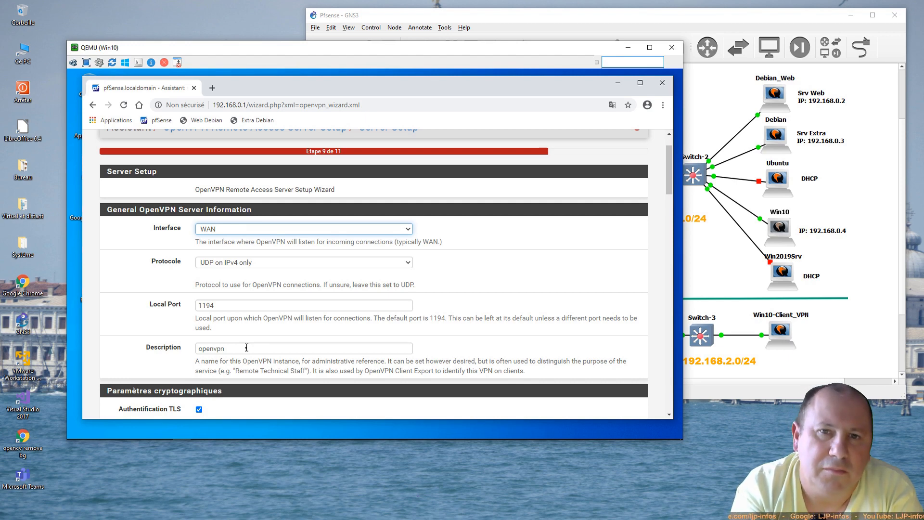
scroll(247, 347, "down", 1)
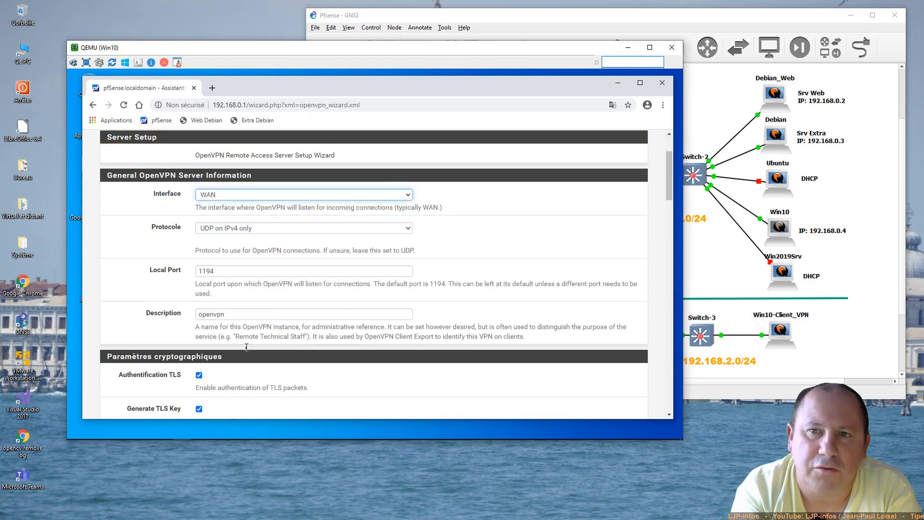
scroll(247, 346, "down", 3)
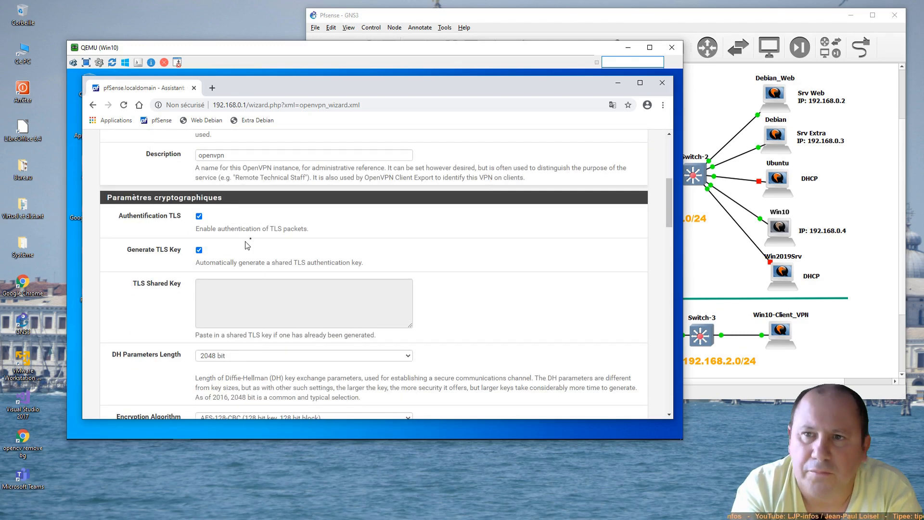
scroll(259, 229, "down", 1)
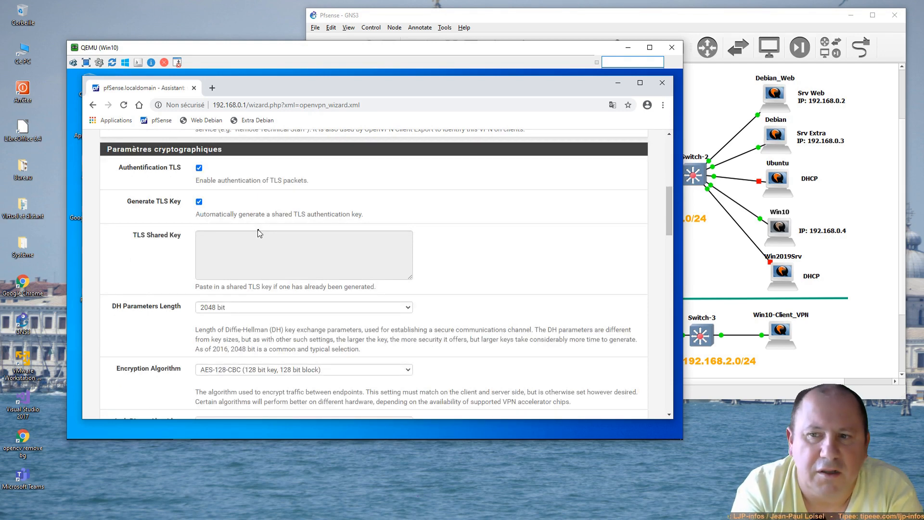
scroll(258, 233, "down", 4)
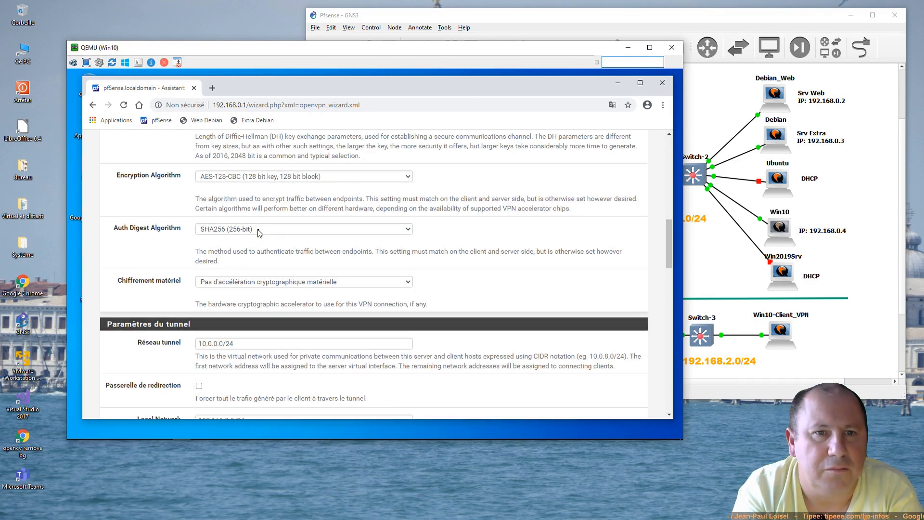
scroll(284, 246, "up", 6)
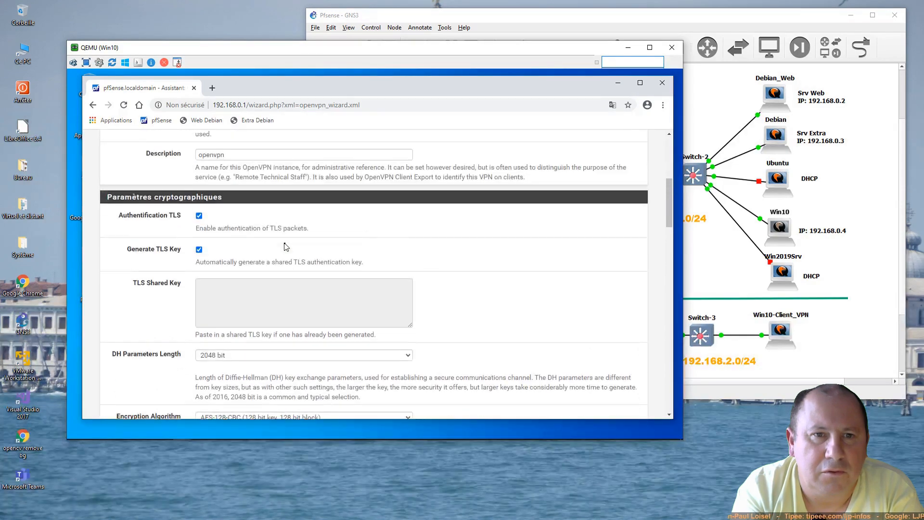
left_click_drag(234, 204, 180, 209)
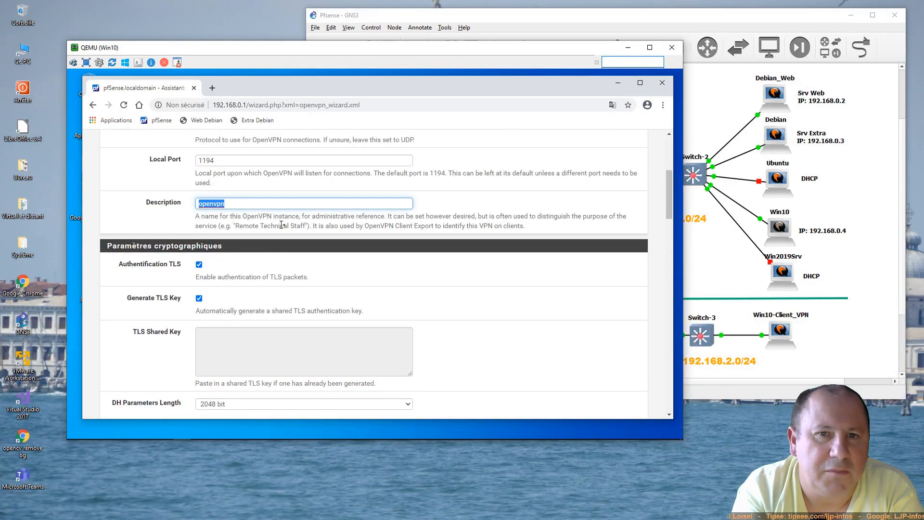
scroll(284, 224, "down", 5)
scroll(286, 230, "down", 5)
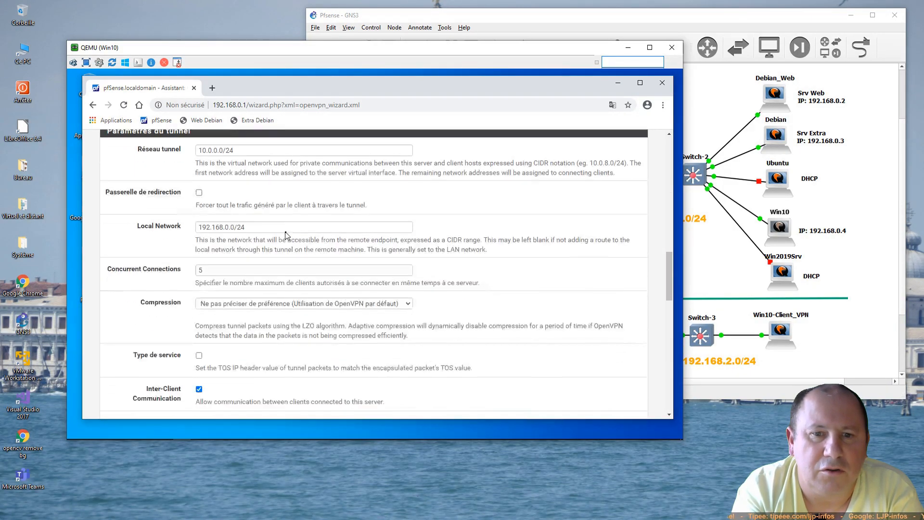
left_click_drag(248, 151, 192, 154)
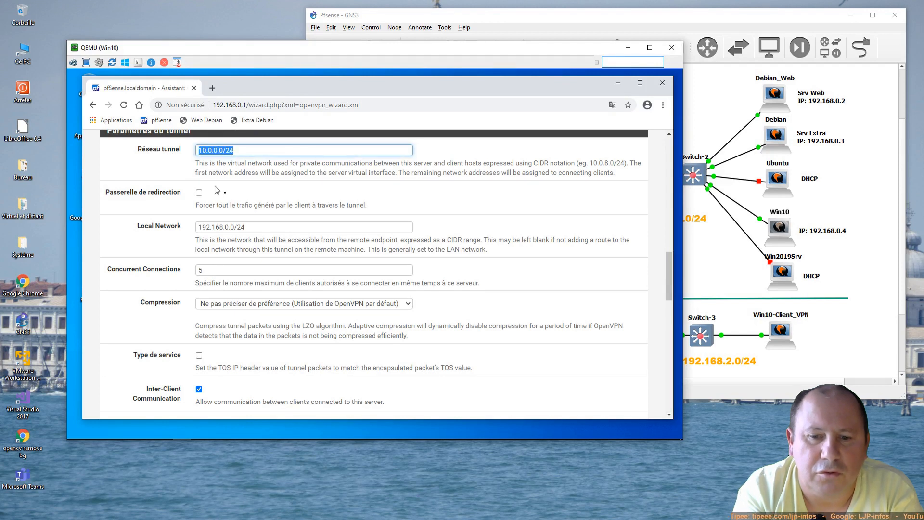
left_click(249, 149)
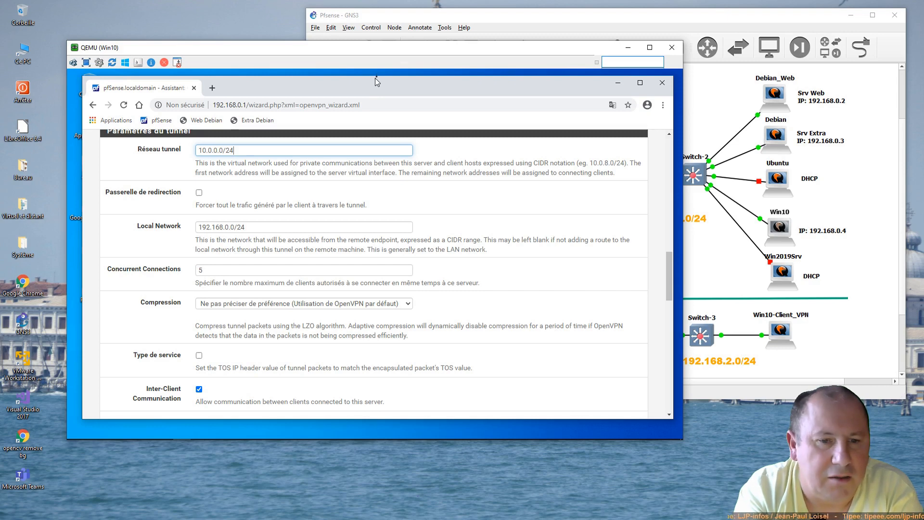
left_click_drag(397, 50, 319, 226)
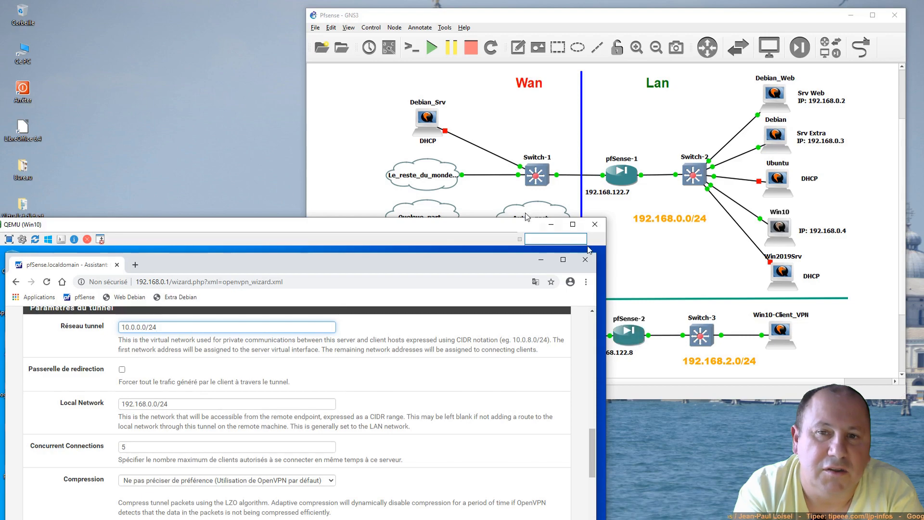
left_click_drag(492, 229, 619, 52)
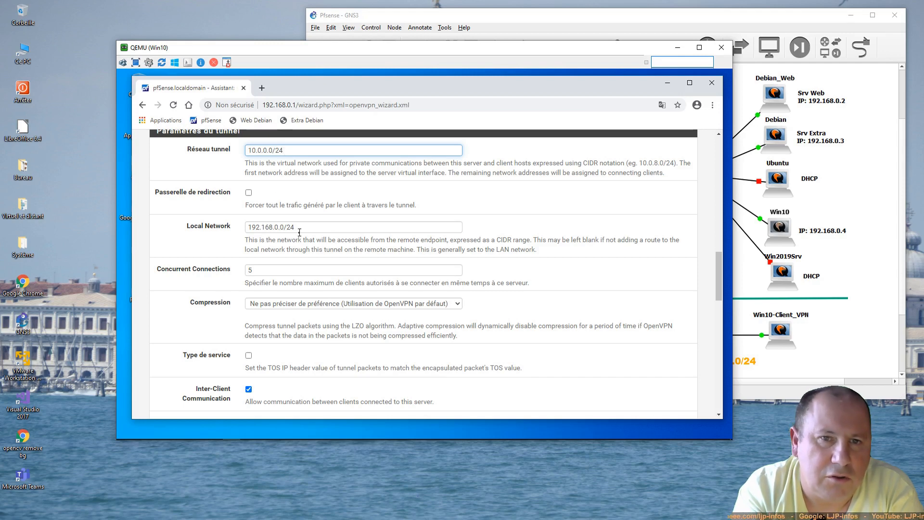
left_click_drag(462, 54, 391, 58)
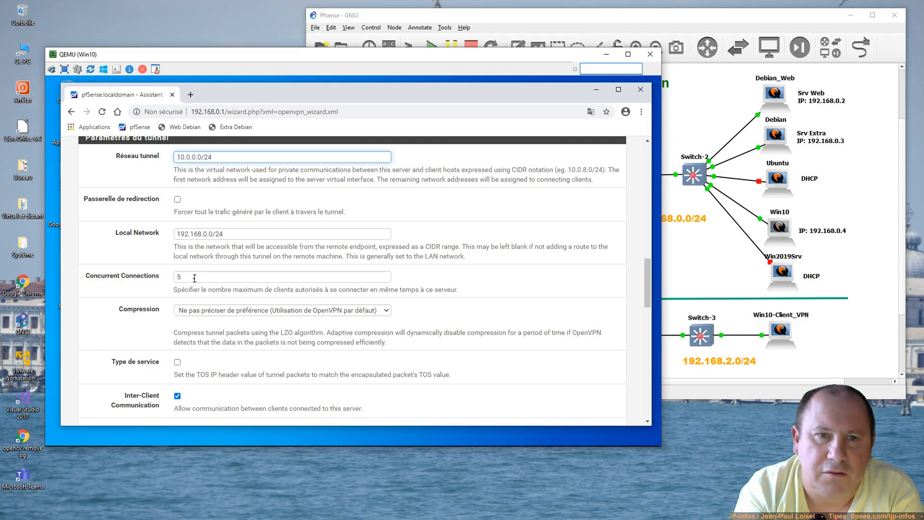
left_click_drag(194, 277, 172, 280)
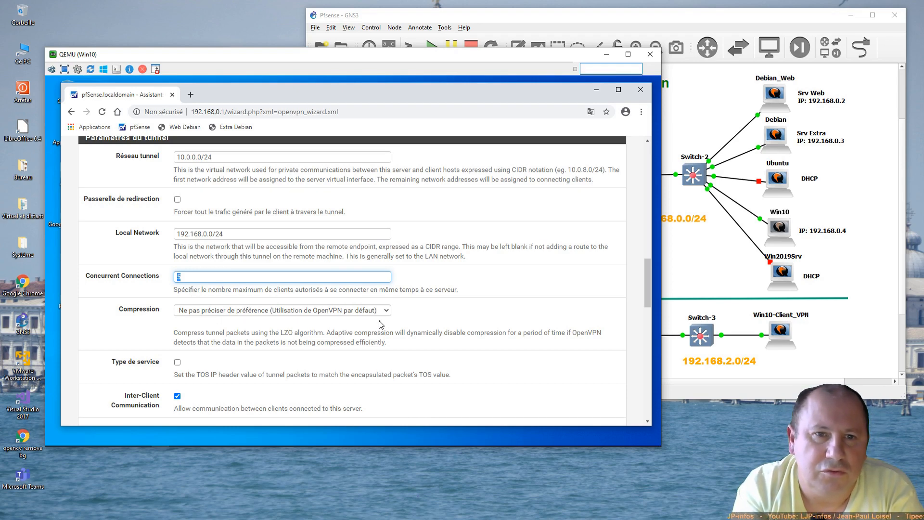
Step: Enable Duplicate Connections and leave the remaining client settings at their defaults
scroll(380, 324, "down", 2)
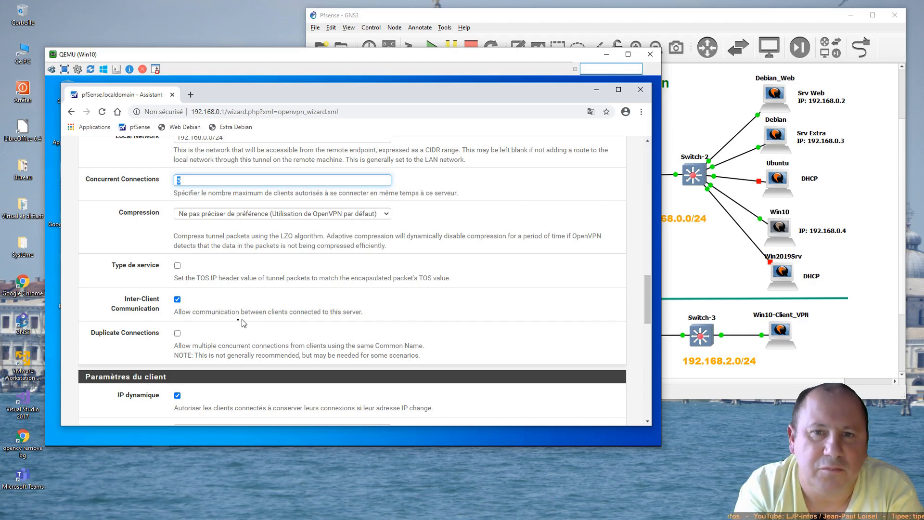
left_click(177, 333)
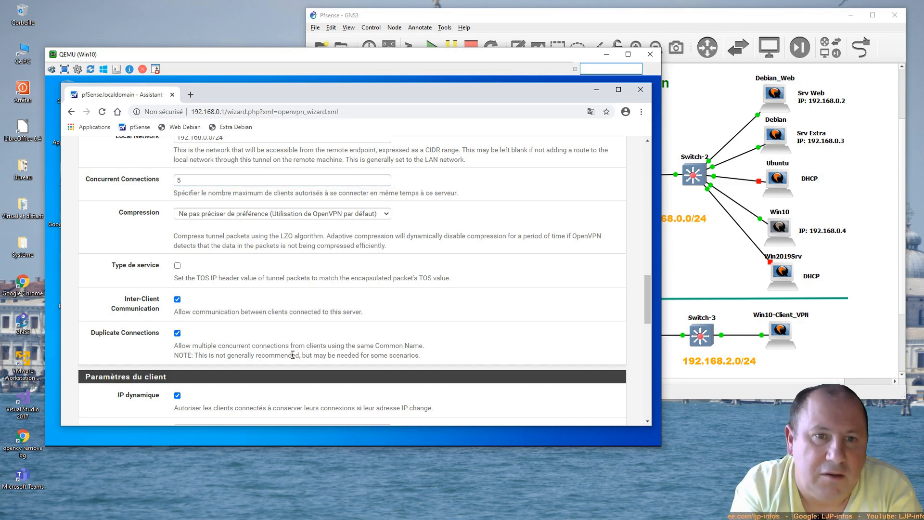
scroll(292, 354, "down", 4)
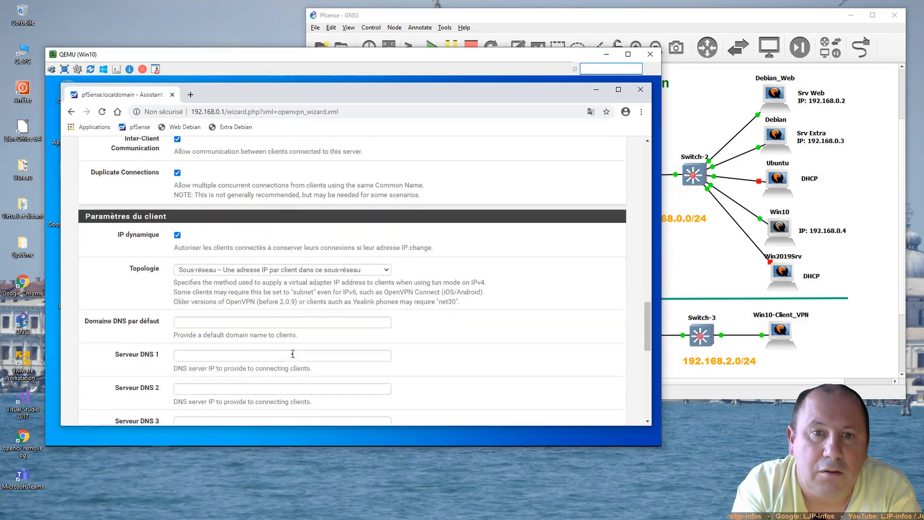
scroll(270, 207, "down", 7)
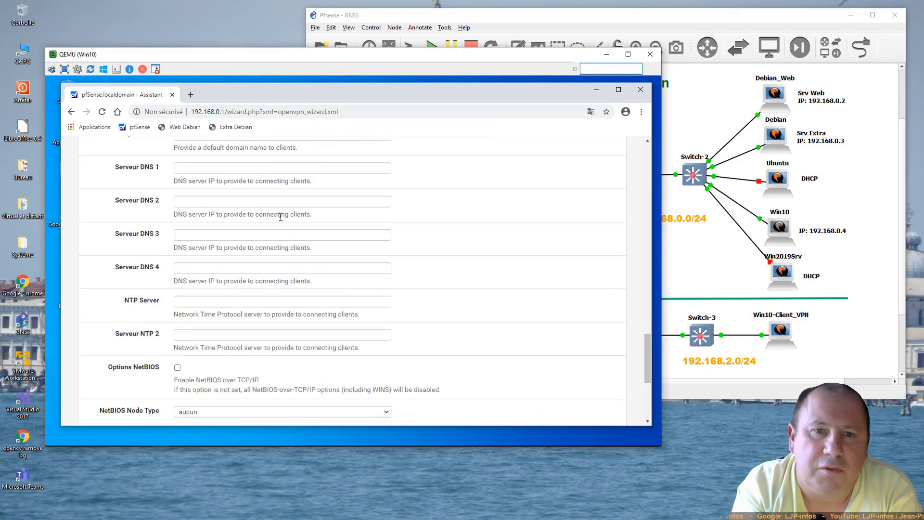
scroll(281, 220, "up", 6)
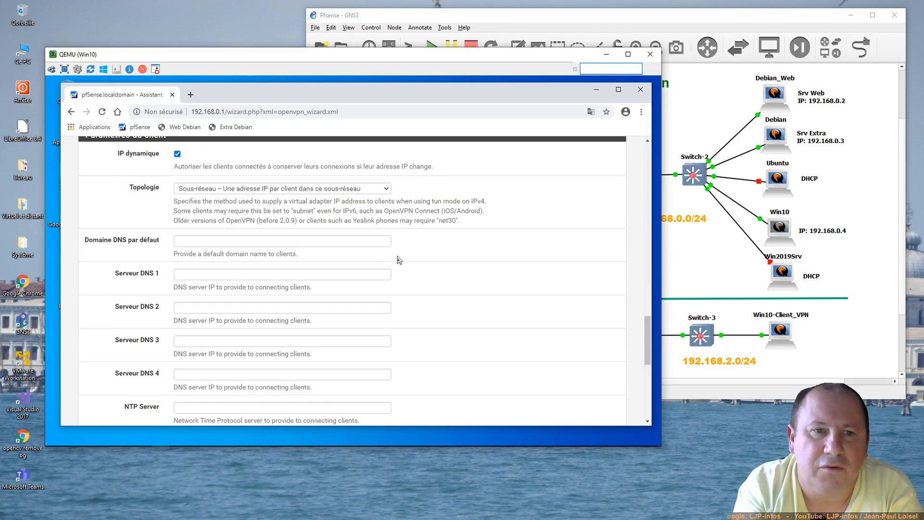
scroll(399, 260, "down", 7)
Step: Keep both the Firewall Rule and OpenVPN rule enabled and advance to the Finished! page
left_click(194, 375)
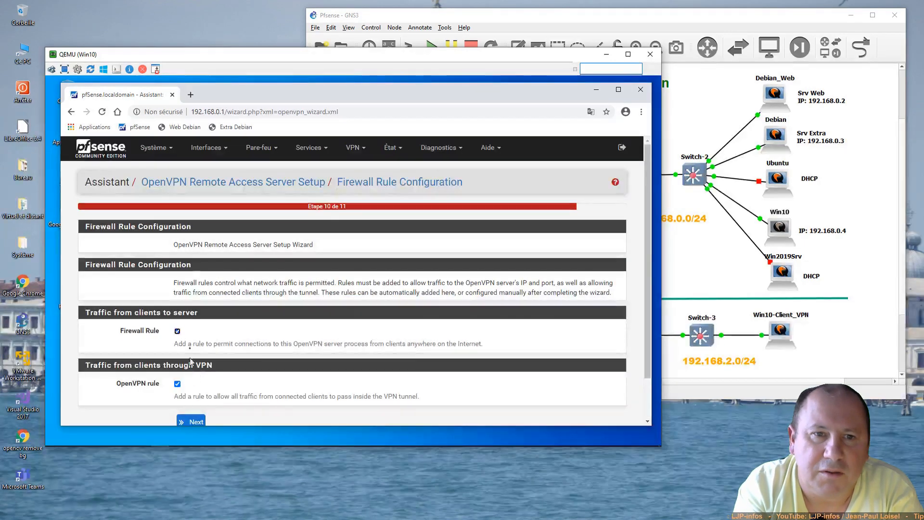
left_click_drag(119, 332, 158, 333)
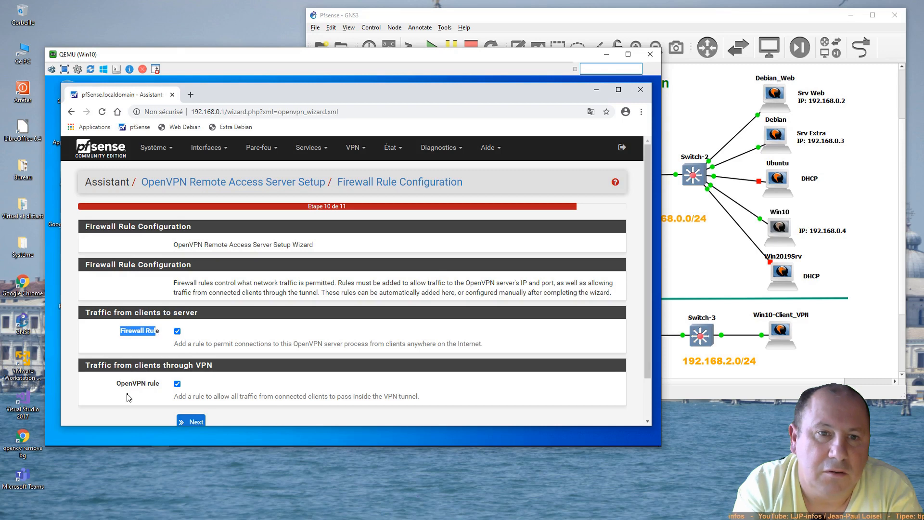
left_click_drag(117, 383, 159, 391)
scroll(173, 385, "down", 1)
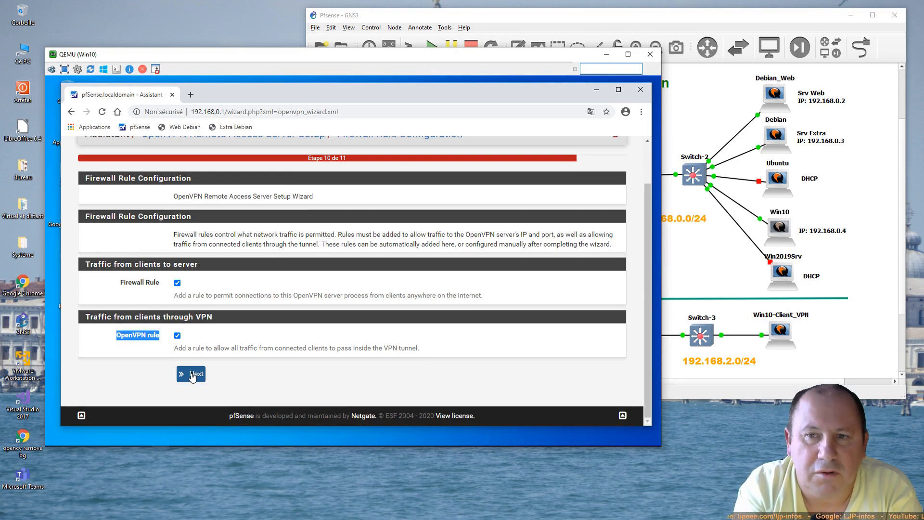
left_click(192, 375)
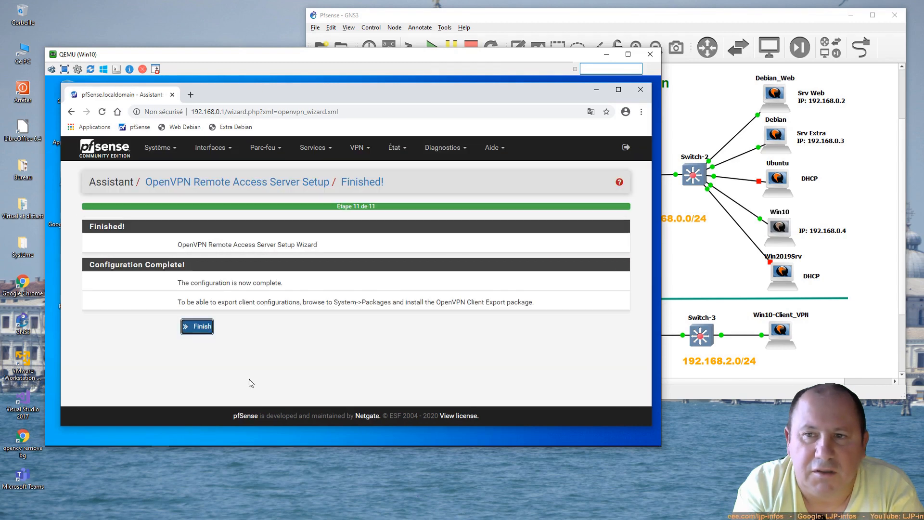
Step: Finish the wizard to list the new WAN UDP4/1194 server with tunnel 10.0.0.0/24
left_click(201, 327)
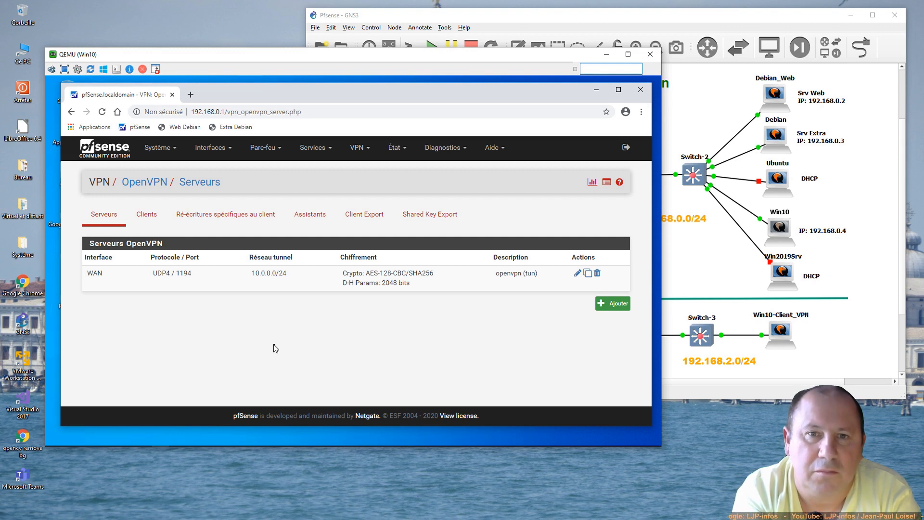
Step: Open the OpenVPN Client Export tab and scroll down to the openvpn user's export options
left_click(358, 148)
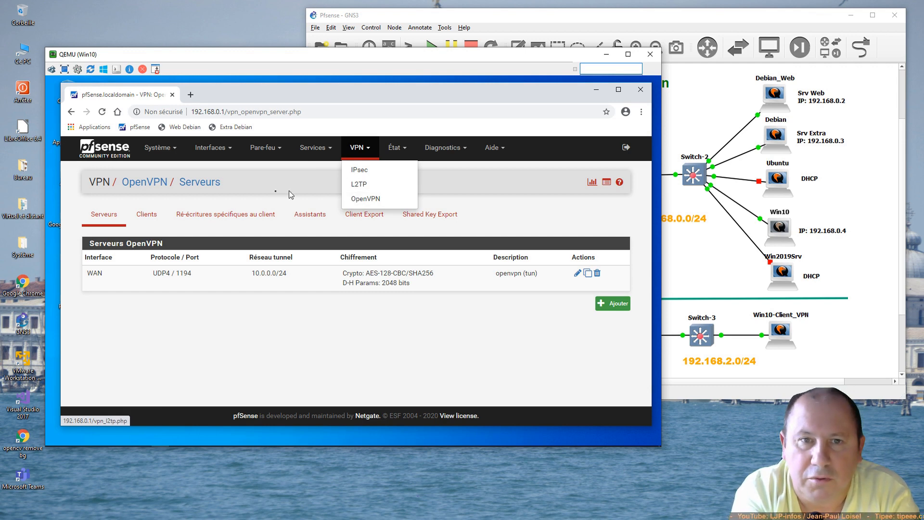
left_click(364, 214)
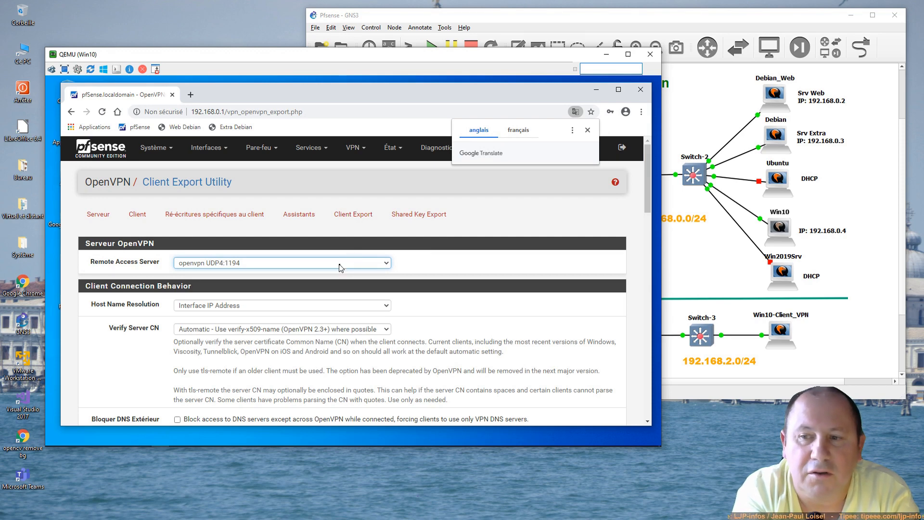
scroll(340, 267, "down", 5)
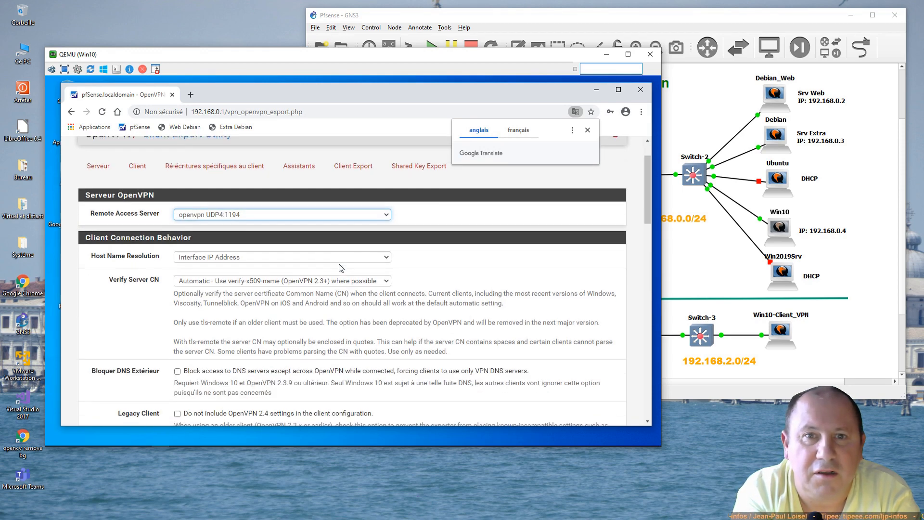
scroll(340, 268, "down", 5)
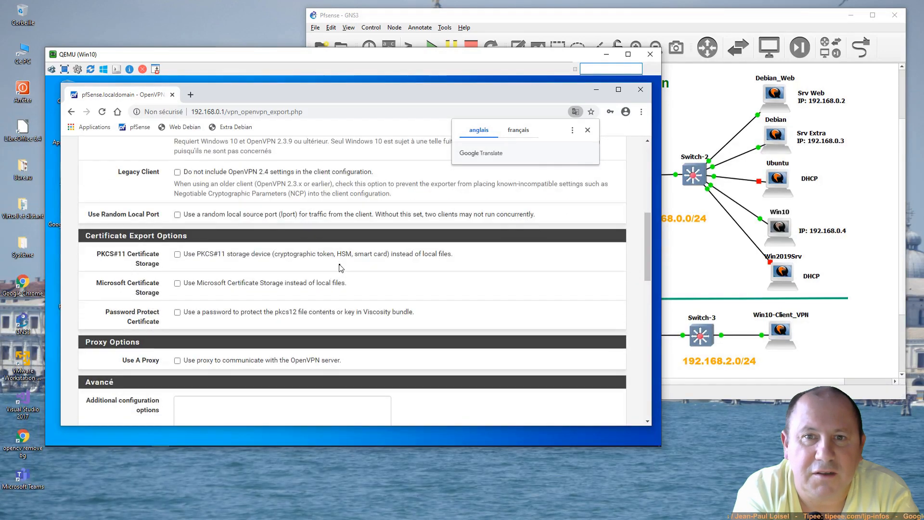
scroll(339, 265, "down", 5)
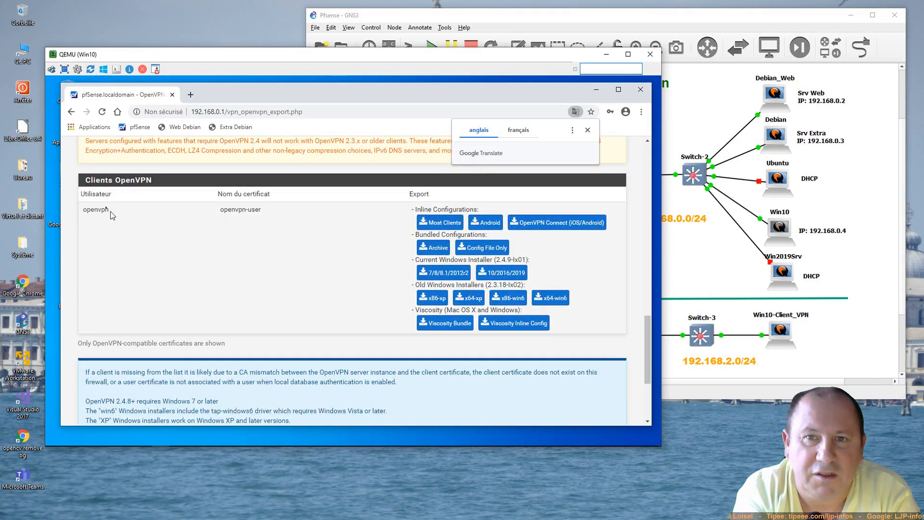
left_click_drag(83, 180, 152, 185)
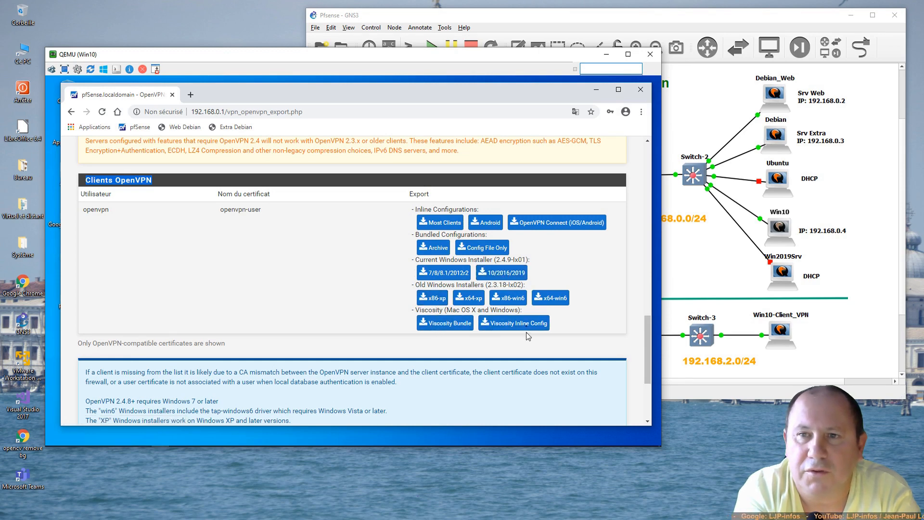
Step: Download the Windows 10/2016/2019 OpenVPN installer and show it on Chrome's downloads page
left_click(500, 276)
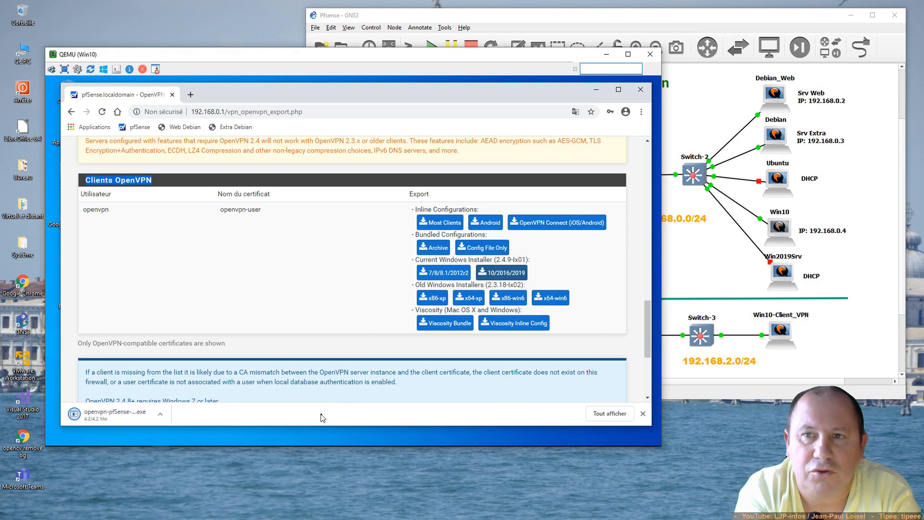
left_click(621, 416)
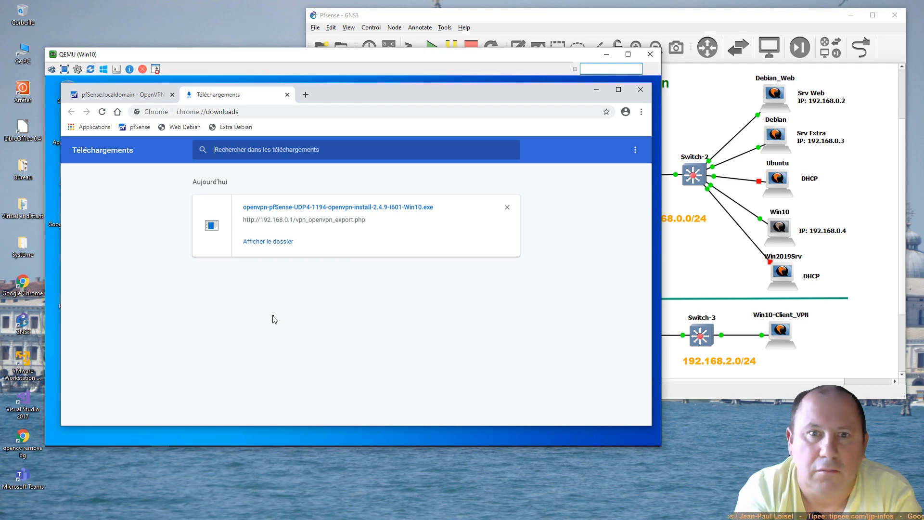
Step: Open the Téléchargements folder and the shared Partage > Transferts folder side by side
left_click(268, 241)
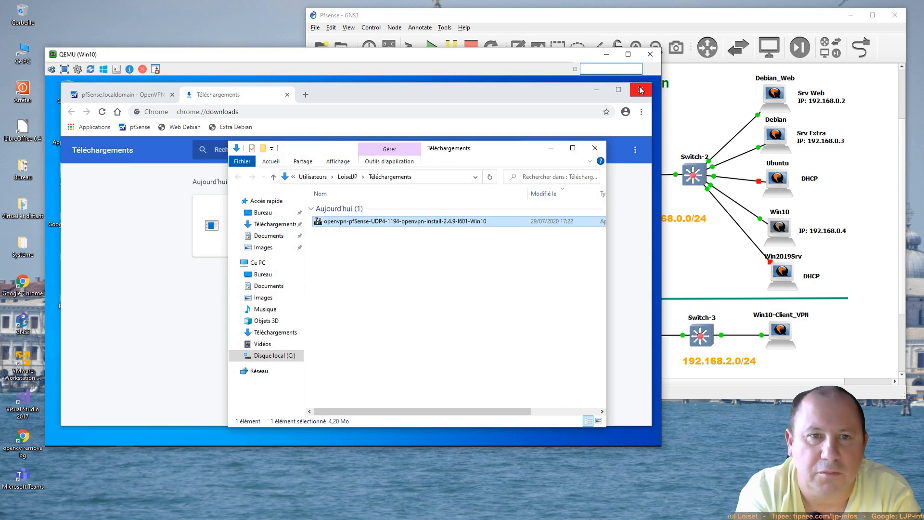
left_click(596, 90)
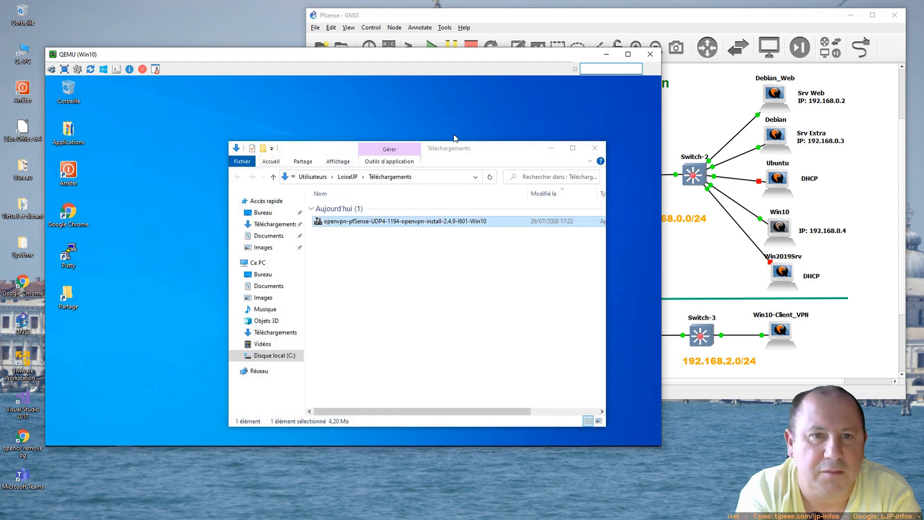
left_click_drag(471, 149, 511, 97)
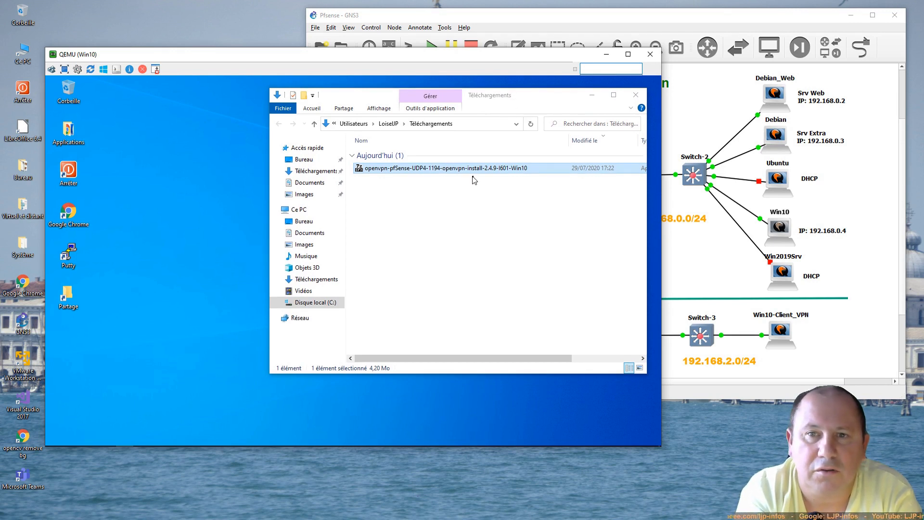
double_click(68, 301)
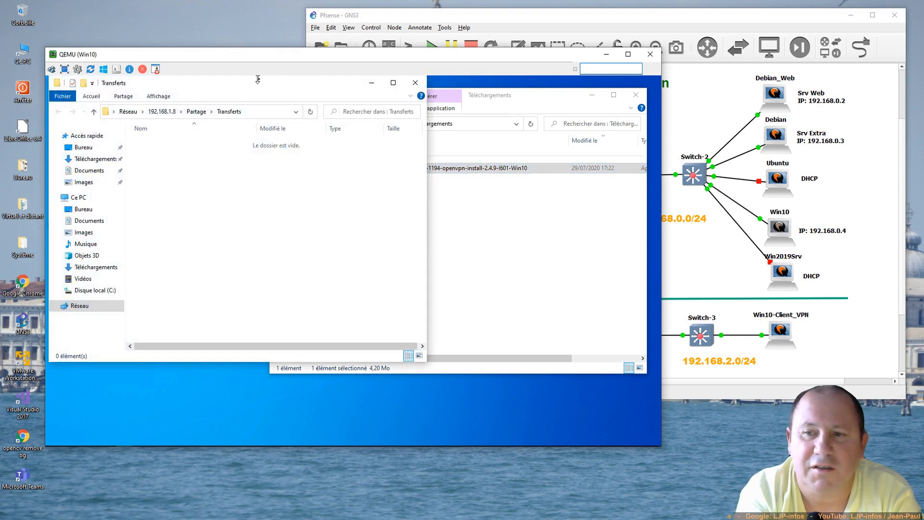
left_click_drag(263, 88, 247, 330)
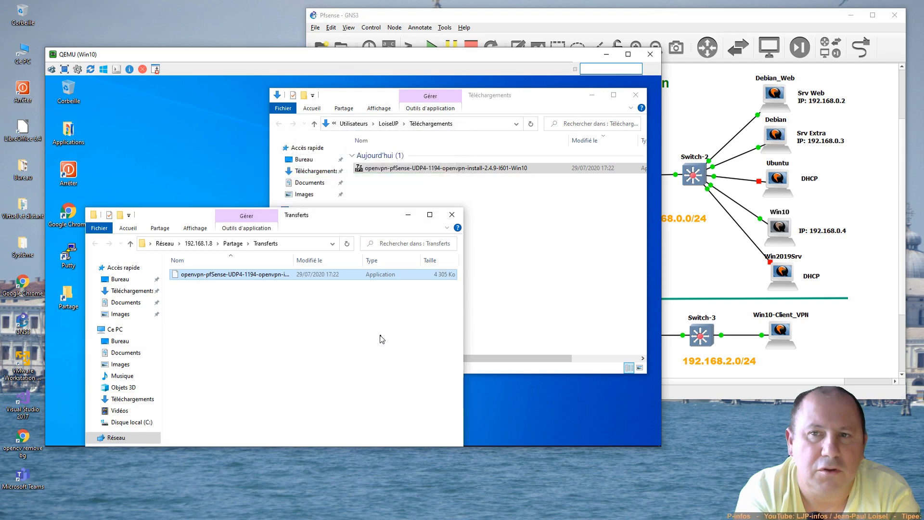
Step: Permanently delete the installer from Téléchargements and close both Explorer windows
left_click(446, 170)
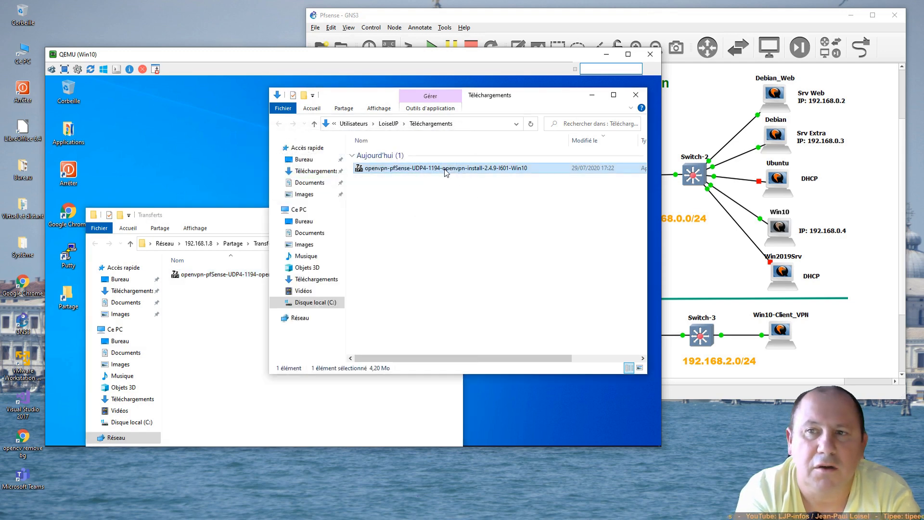
key("shift+Delete")
key("Return")
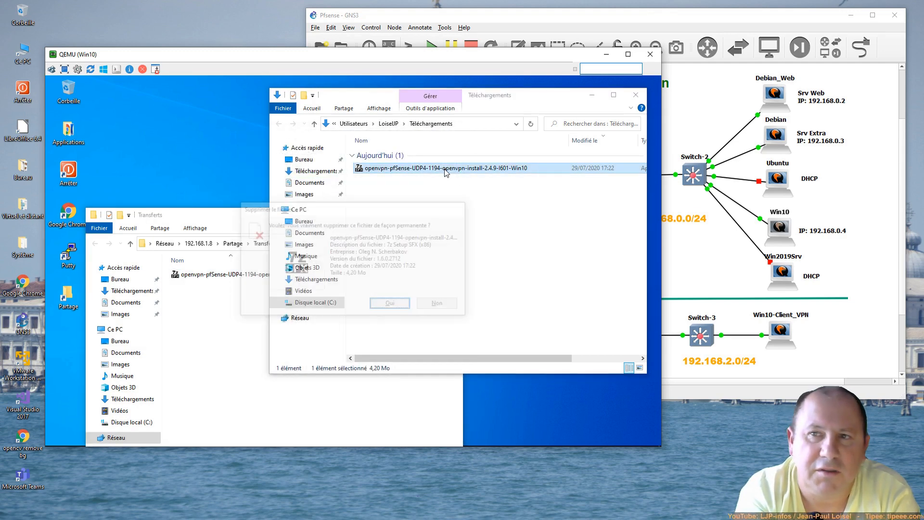
left_click(636, 94)
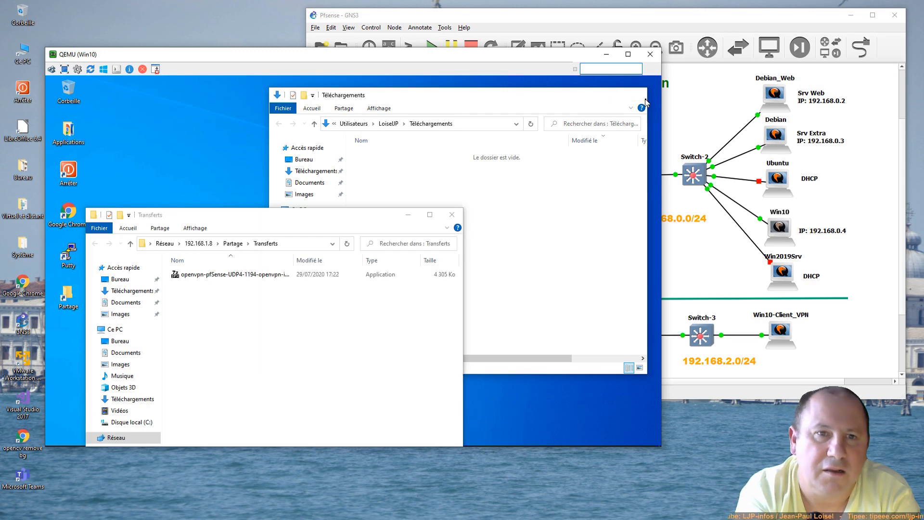
left_click_drag(356, 218, 380, 133)
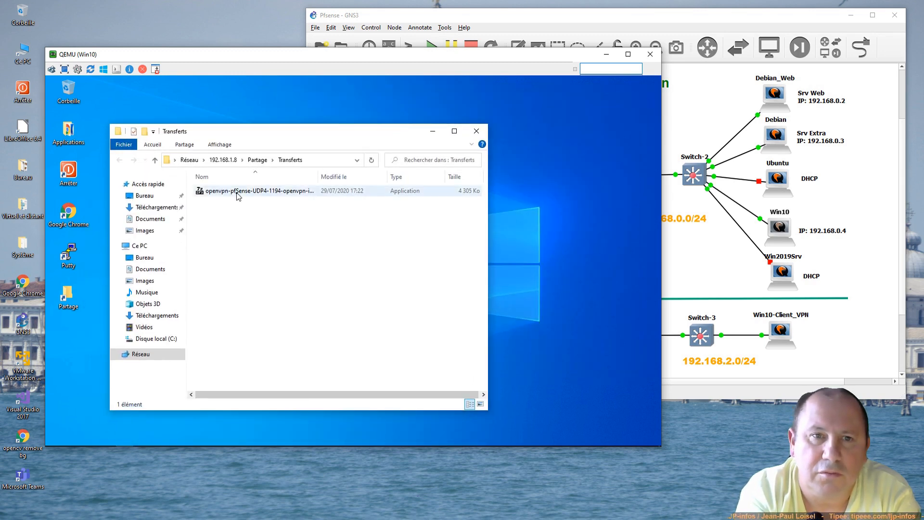
left_click(479, 135)
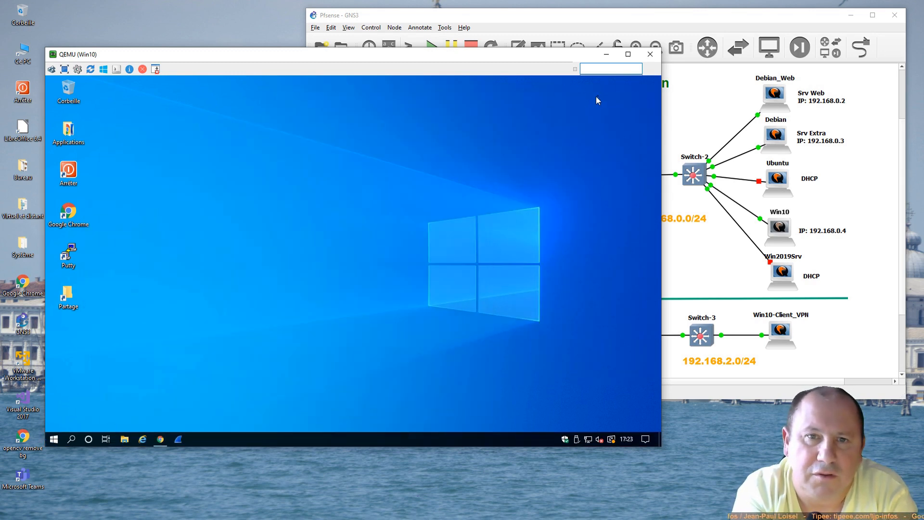
Step: Switch from the Win10 console to Win10-Client_VPN and open its Partage > Transferts share
left_click(649, 55)
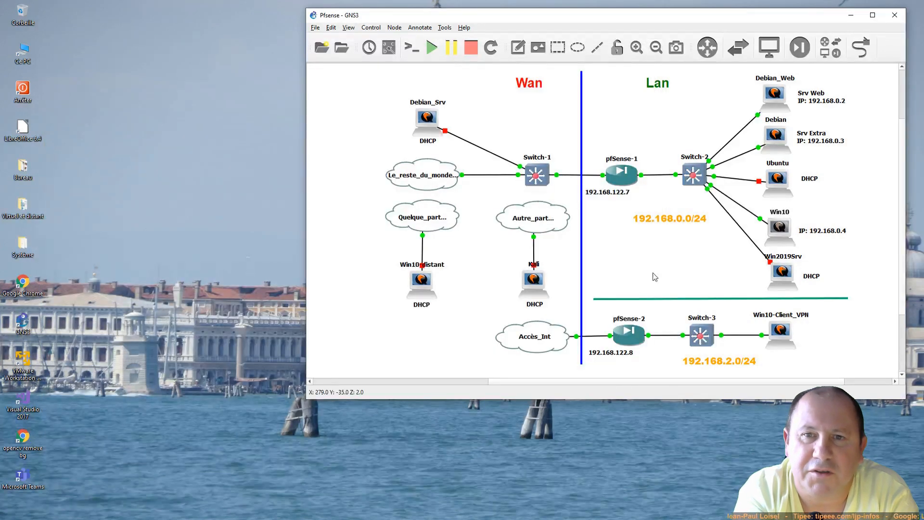
double_click(779, 329)
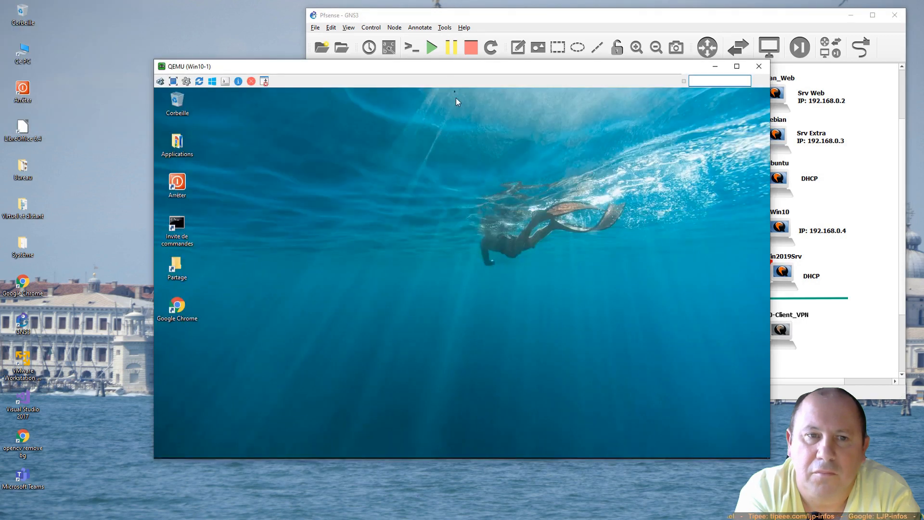
left_click_drag(448, 68, 319, 77)
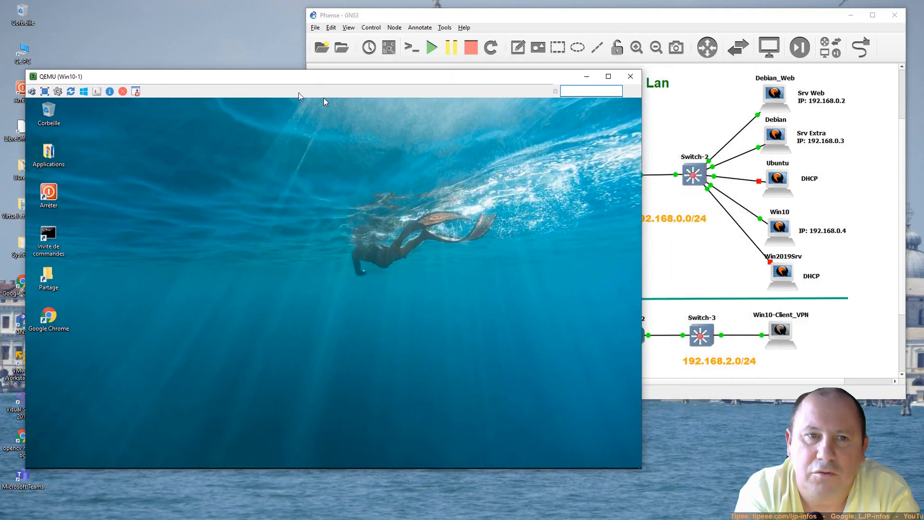
double_click(48, 284)
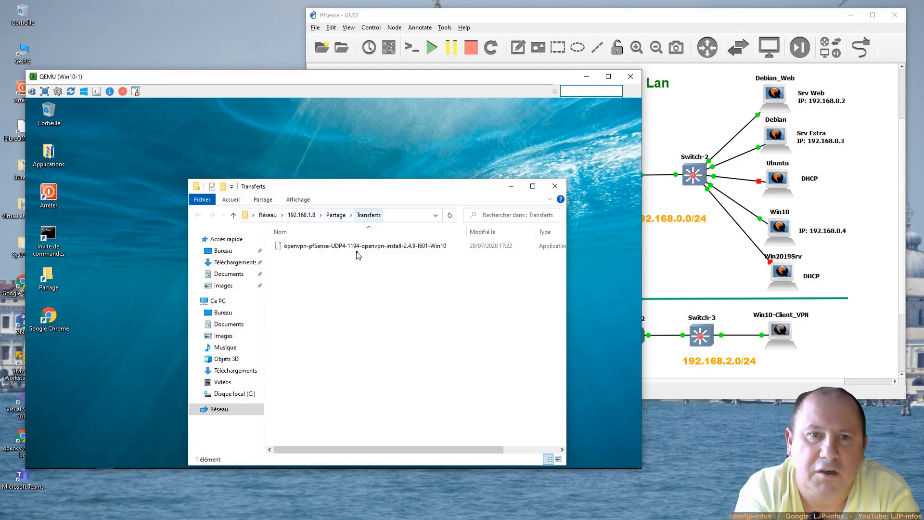
Step: Copy the OpenVPN installer from Transferts onto the client desktop, accepting the security warning
left_click(298, 248)
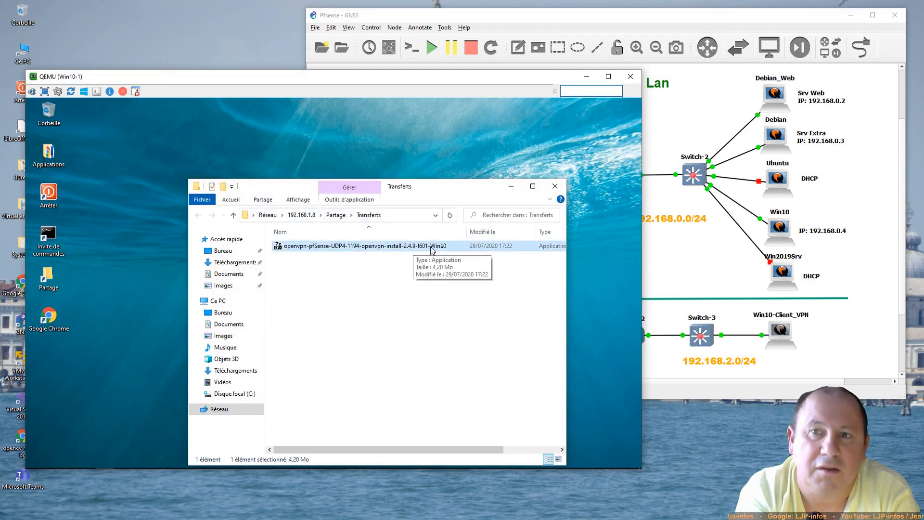
left_click_drag(385, 248, 57, 387)
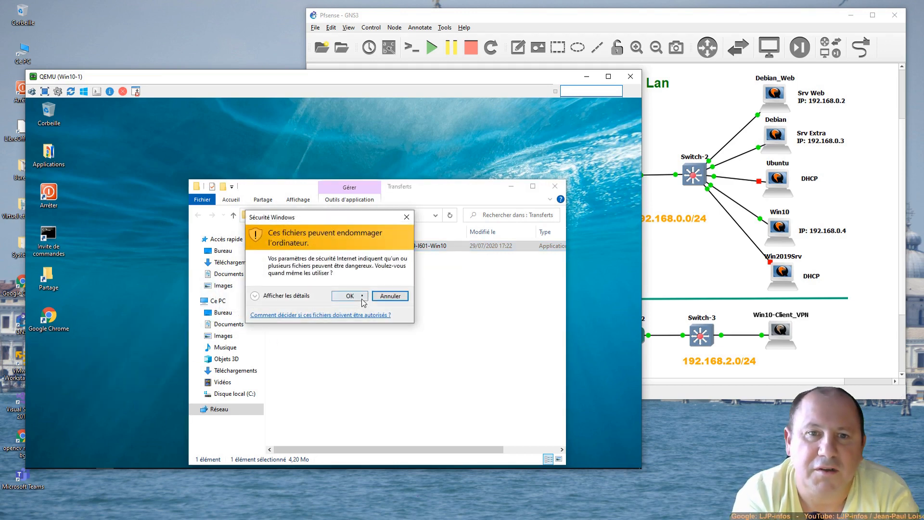
left_click(356, 298)
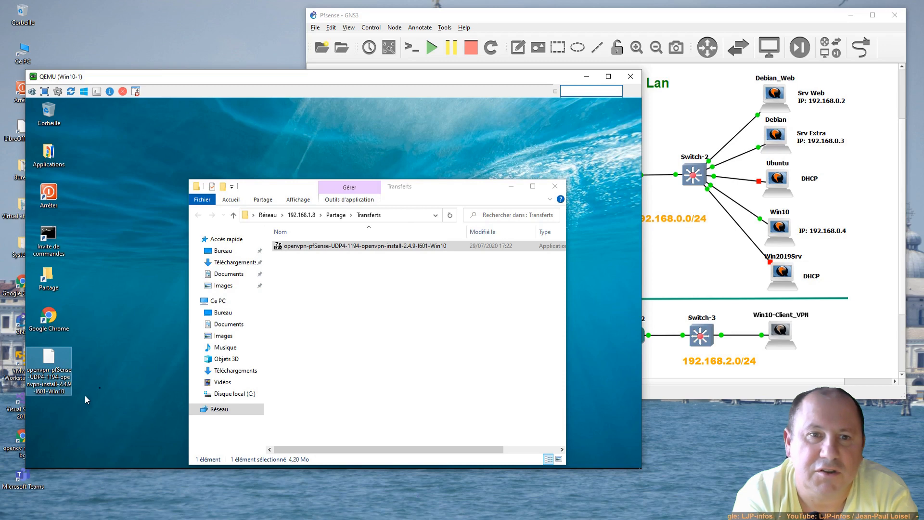
left_click(555, 186)
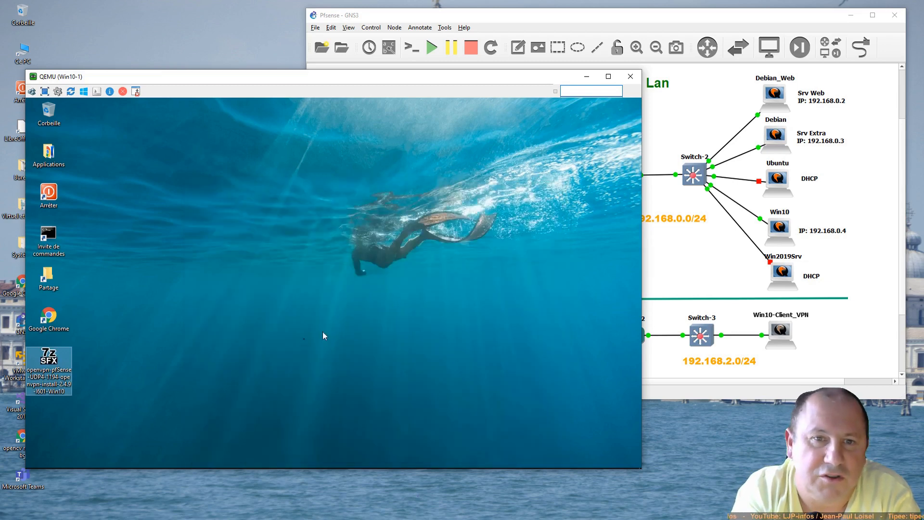
Step: Launch the OpenVPN installer from the desktop, approving the security and admin prompts
double_click(58, 365)
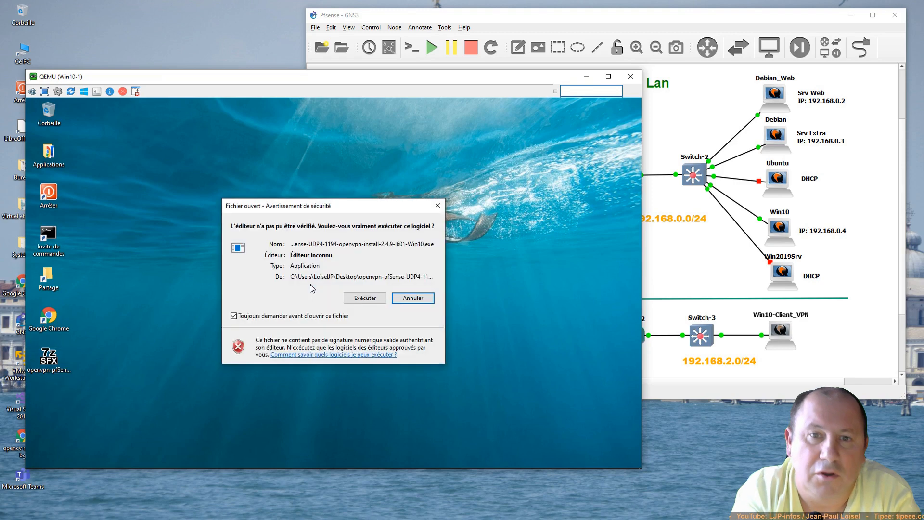
left_click(374, 296)
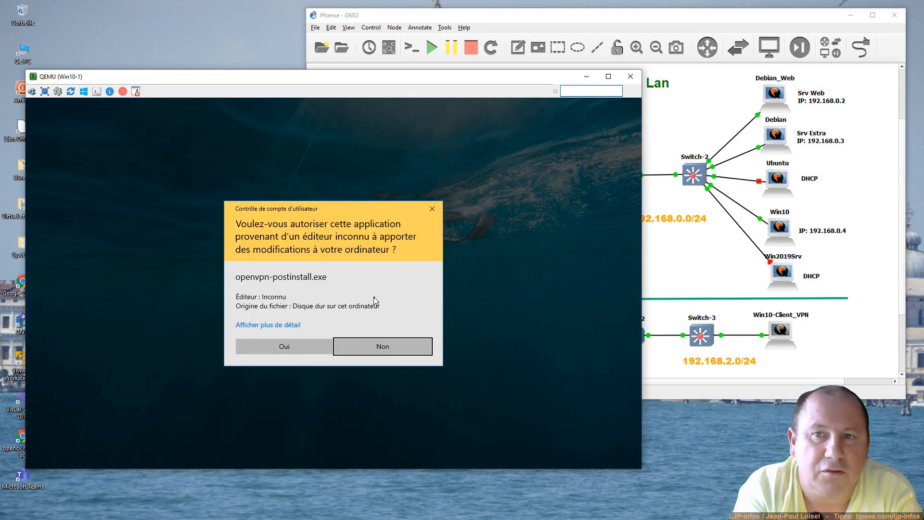
left_click(279, 345)
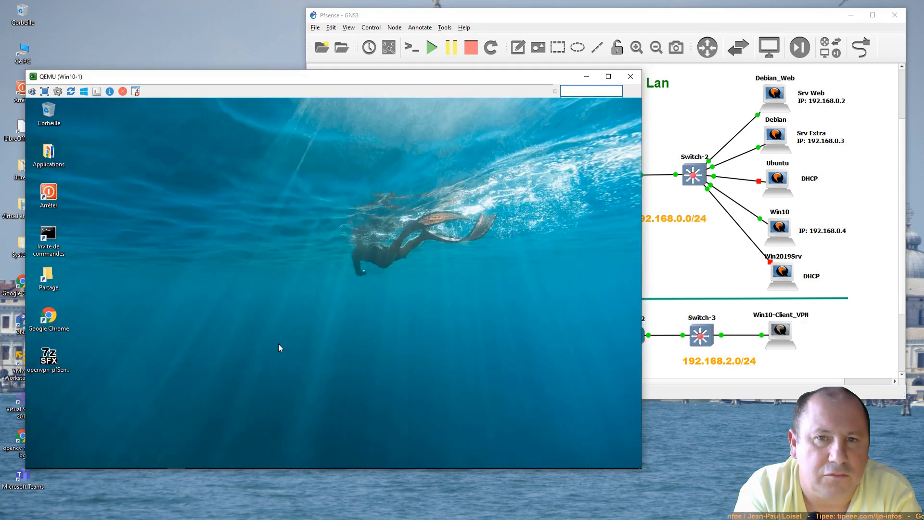
left_click(388, 365)
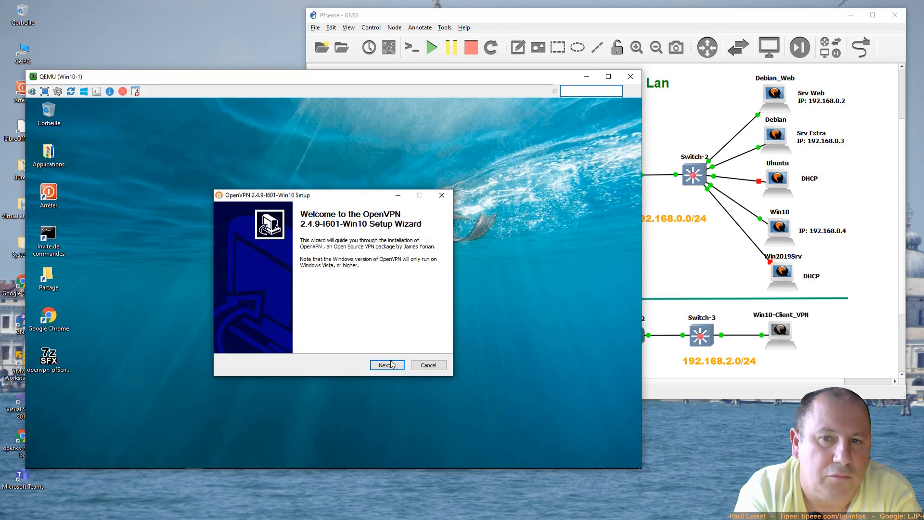
left_click(388, 366)
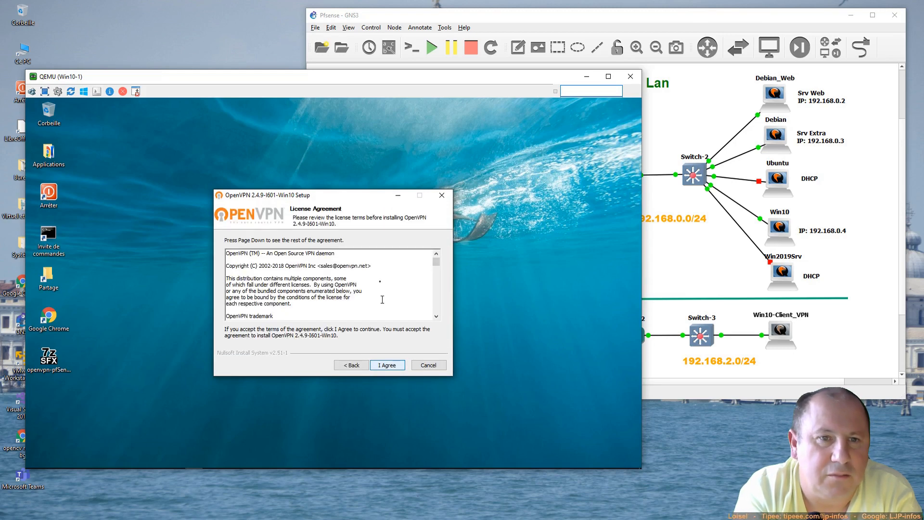
Step: Install OpenVPN 2.4.9 with default components and folder, skip the readme, and close setup
left_click_drag(357, 195, 479, 133)
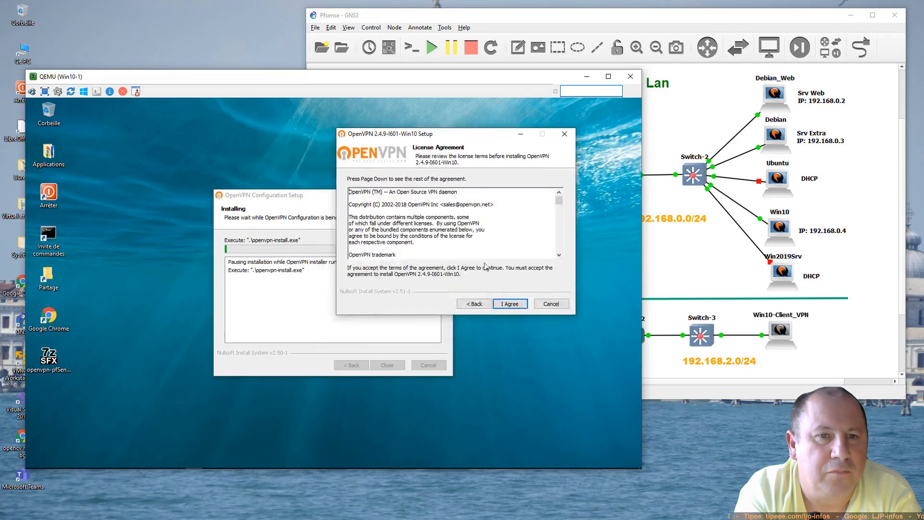
left_click(515, 308)
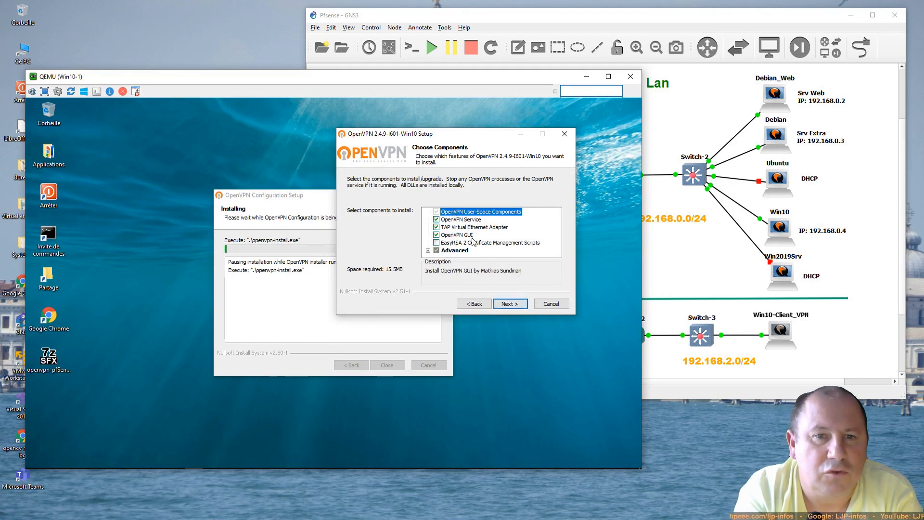
left_click(509, 304)
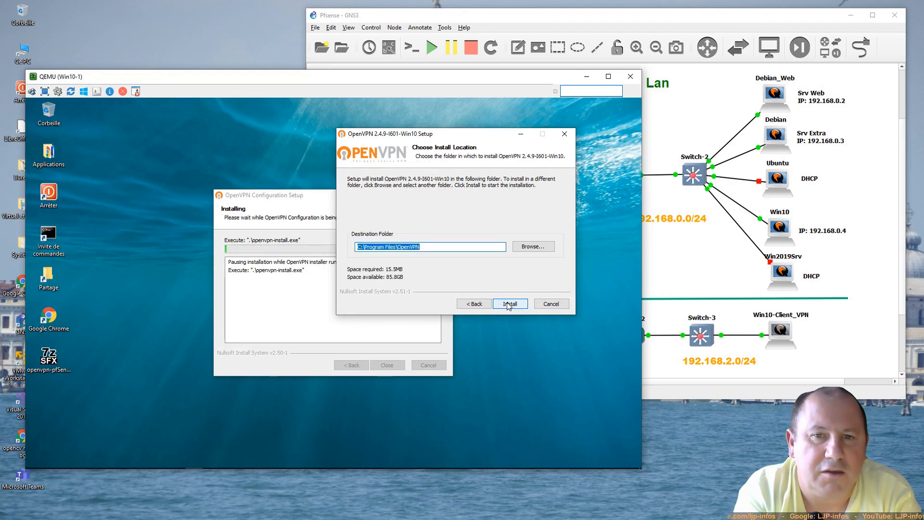
left_click(509, 304)
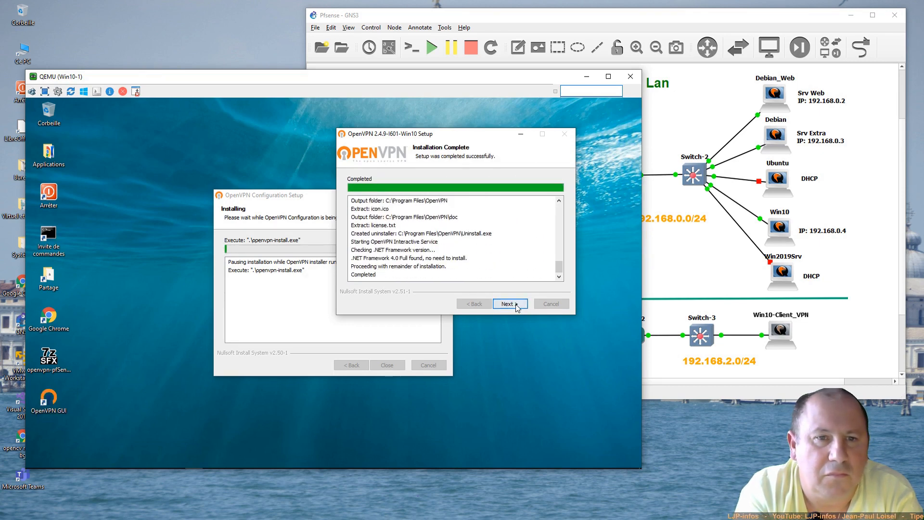
left_click(512, 305)
left_click(426, 214)
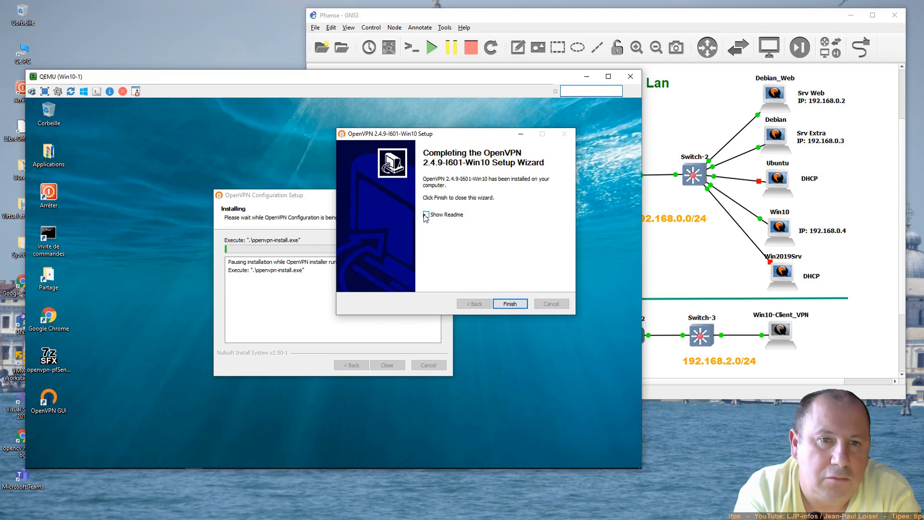
left_click(509, 303)
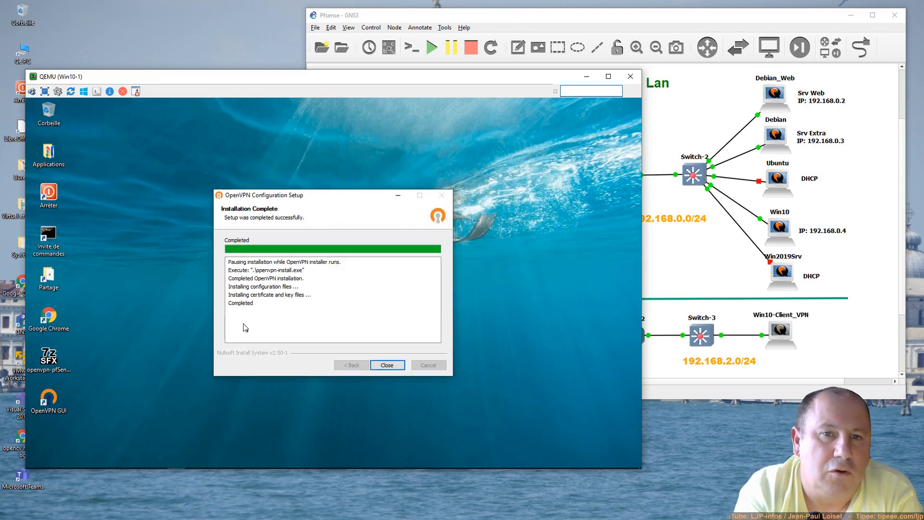
left_click(397, 366)
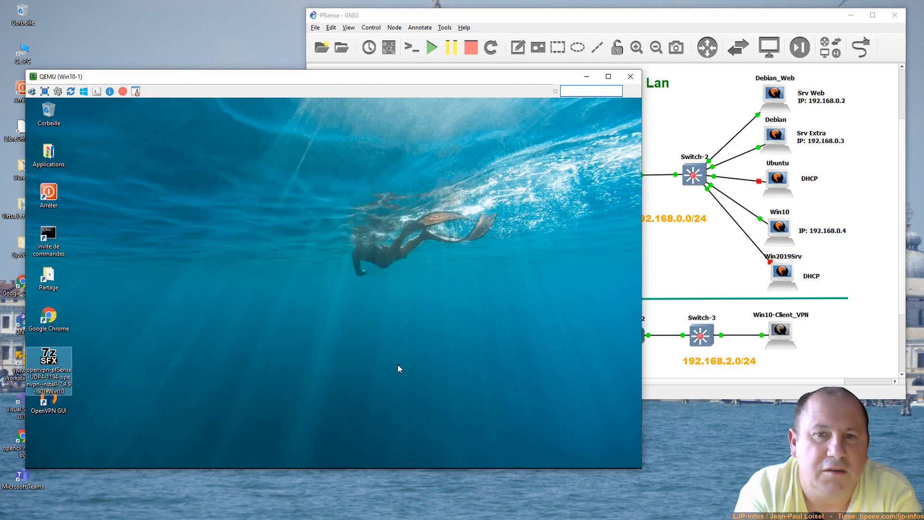
Step: Delete the 7z SFX installer package and empty the Corbeille
right_click(50, 361)
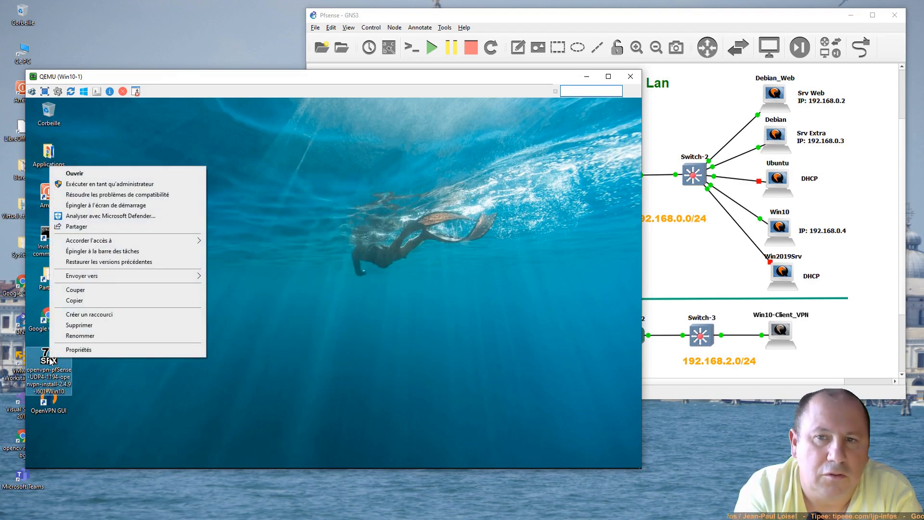
left_click(79, 325)
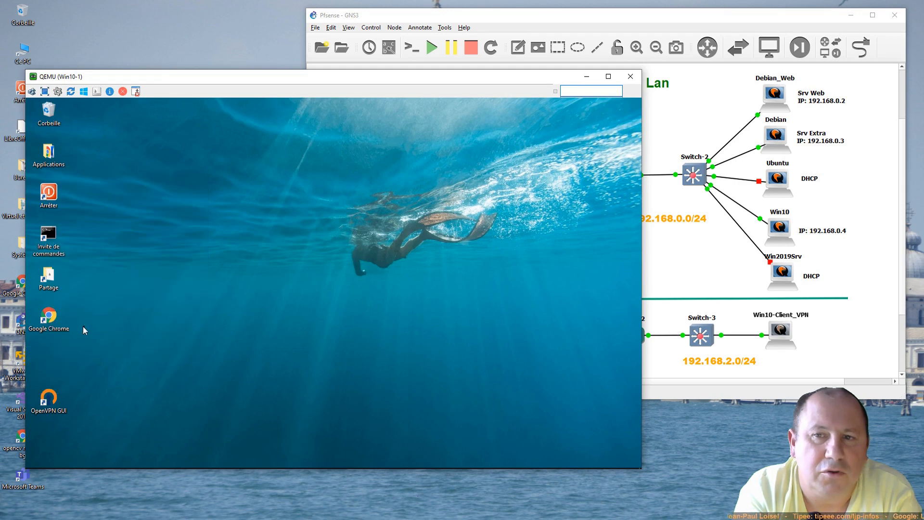
right_click(54, 114)
left_click(95, 135)
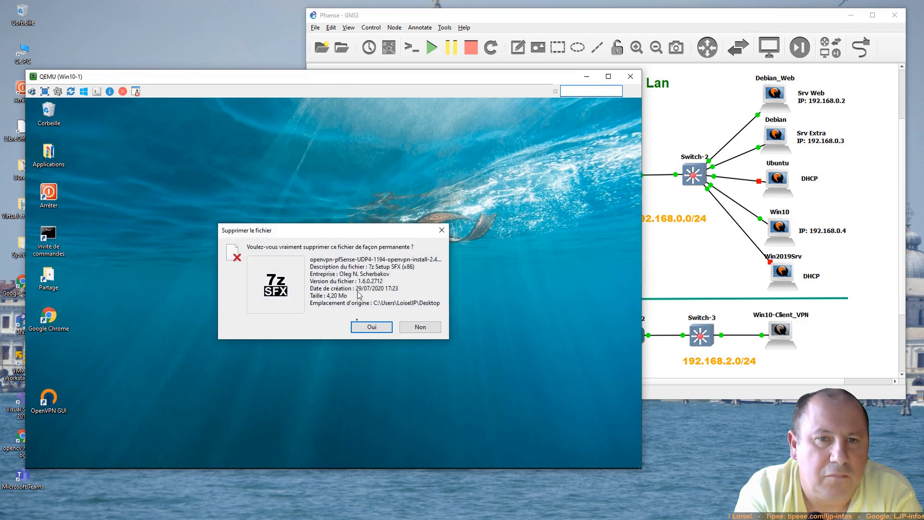
left_click(370, 328)
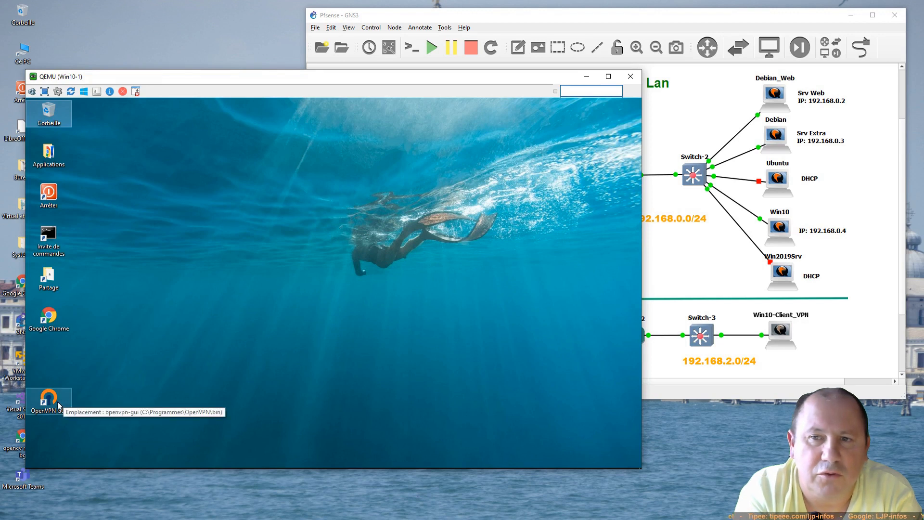
Step: Move the OpenVPN GUI shortcut up one slot on the desktop and select it
left_click_drag(62, 398, 64, 358)
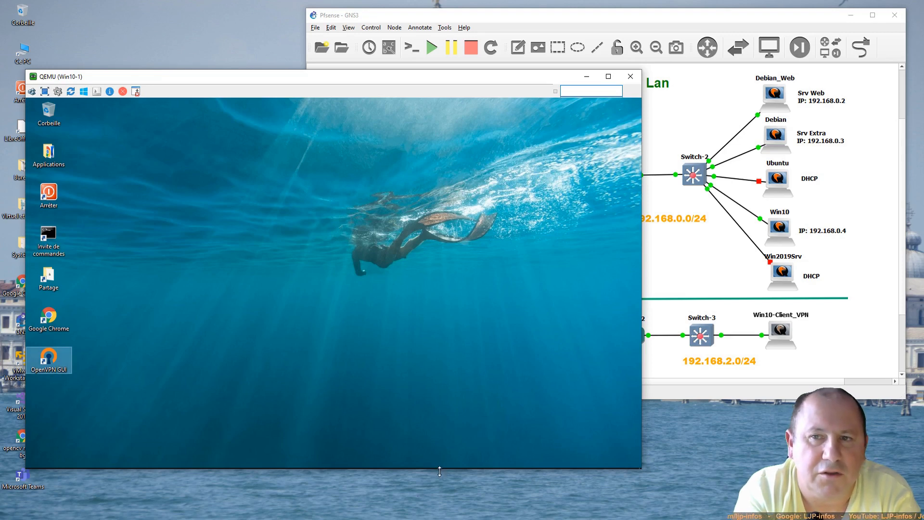
left_click(459, 467)
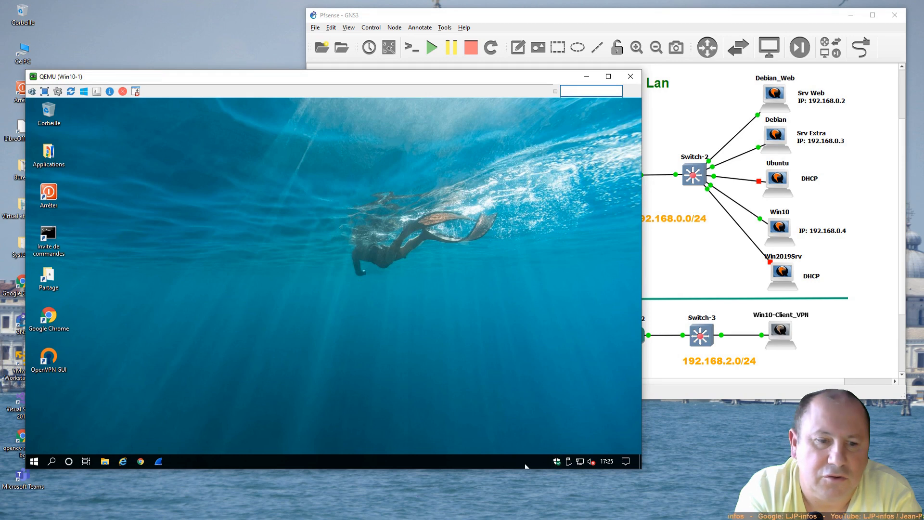
left_click(51, 364)
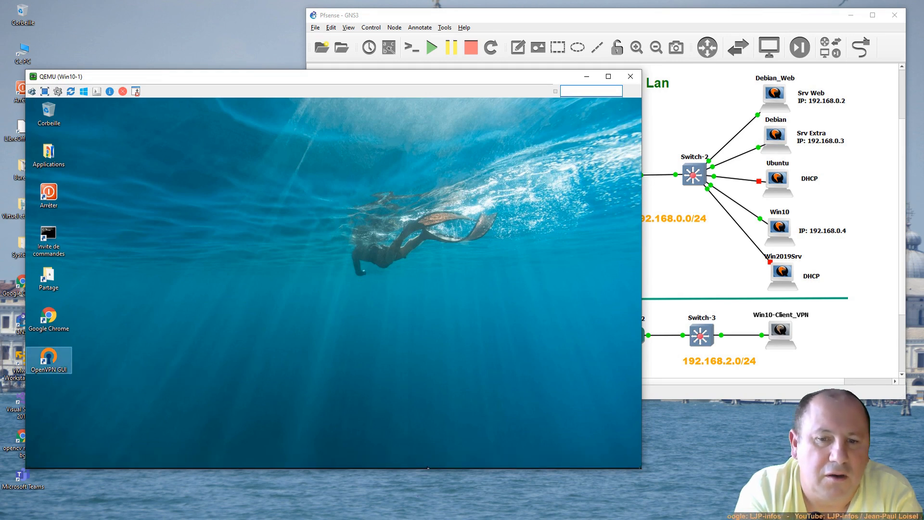
mouse_move(428, 468)
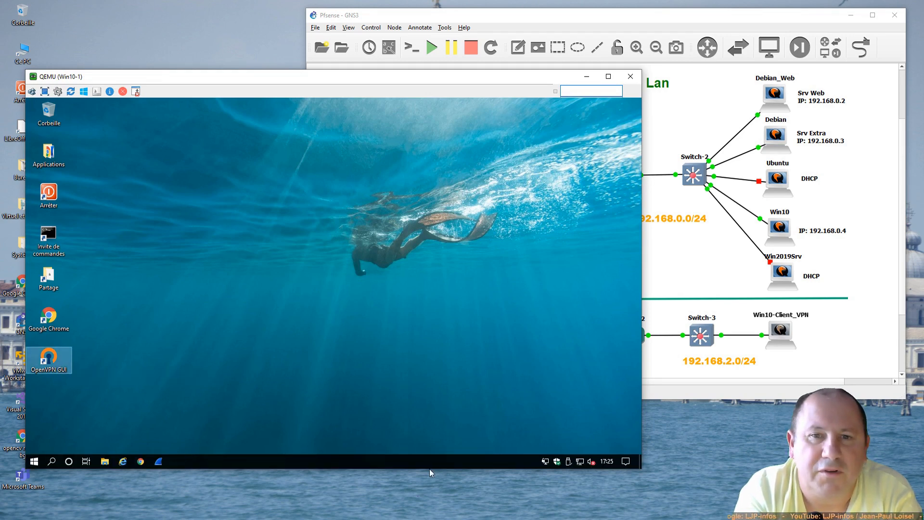
Step: Connect OpenVPN GUI to pfSense-UDP4-1194-openvpn-config with the user password, receiving 10.0.0.2
double_click(545, 462)
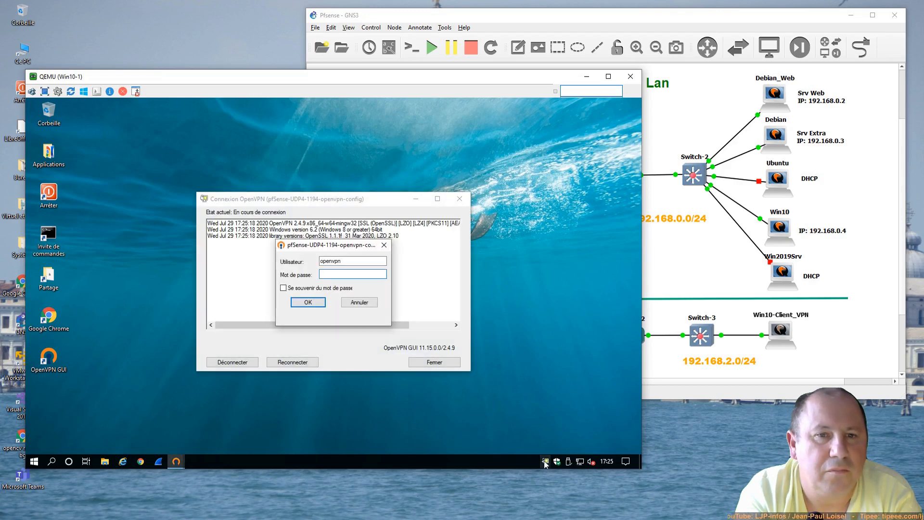
left_click_drag(314, 249, 528, 293)
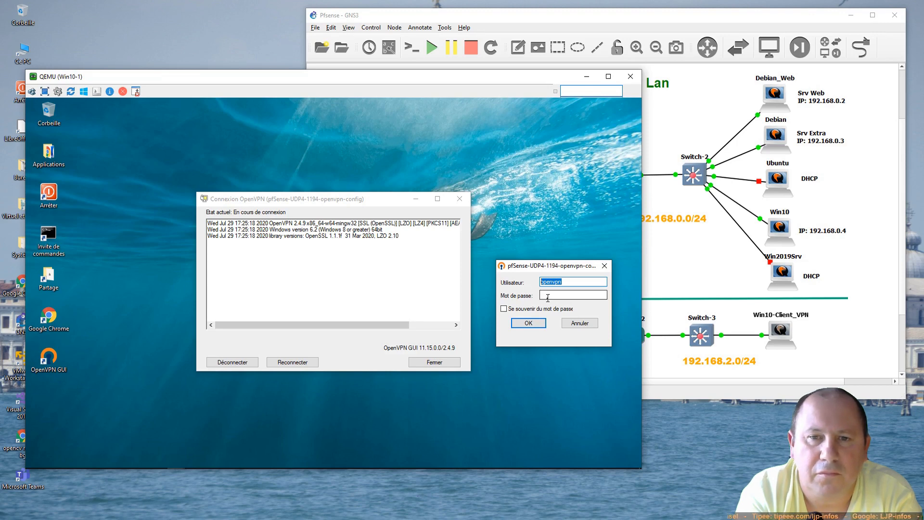
left_click(548, 296)
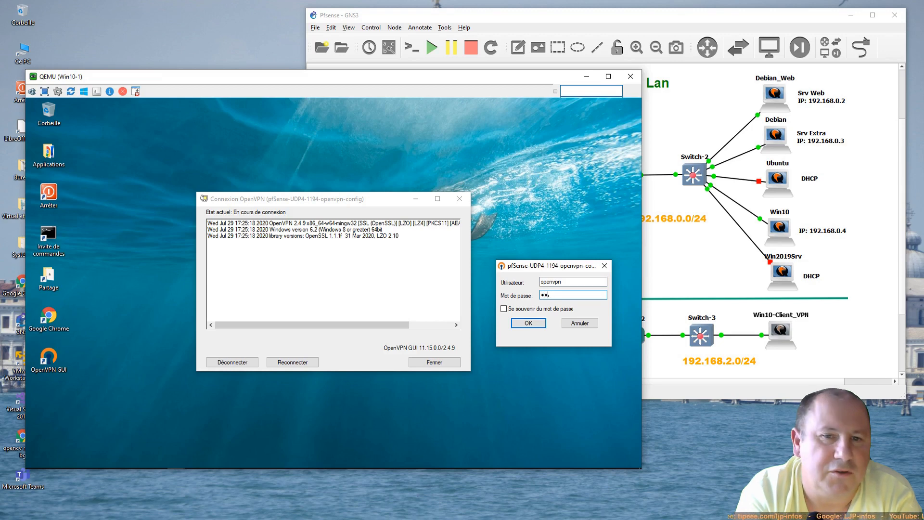
type("••••••")
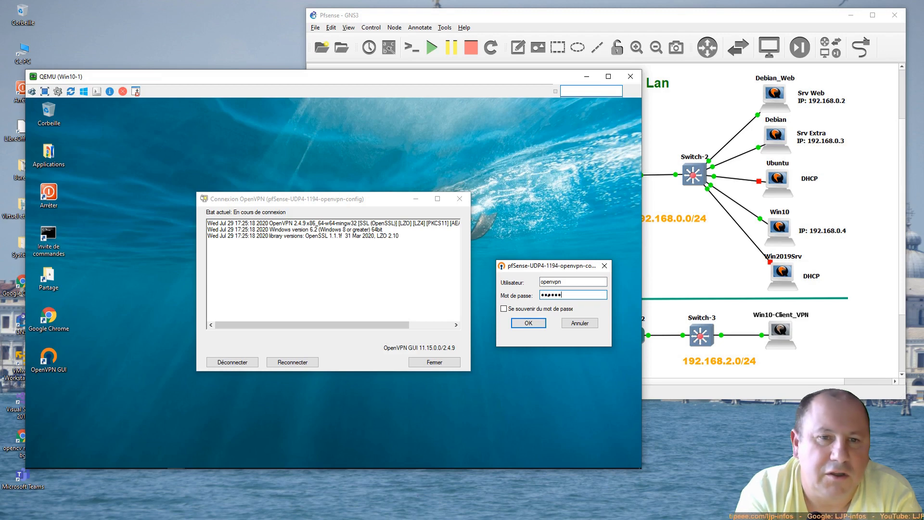
left_click(532, 324)
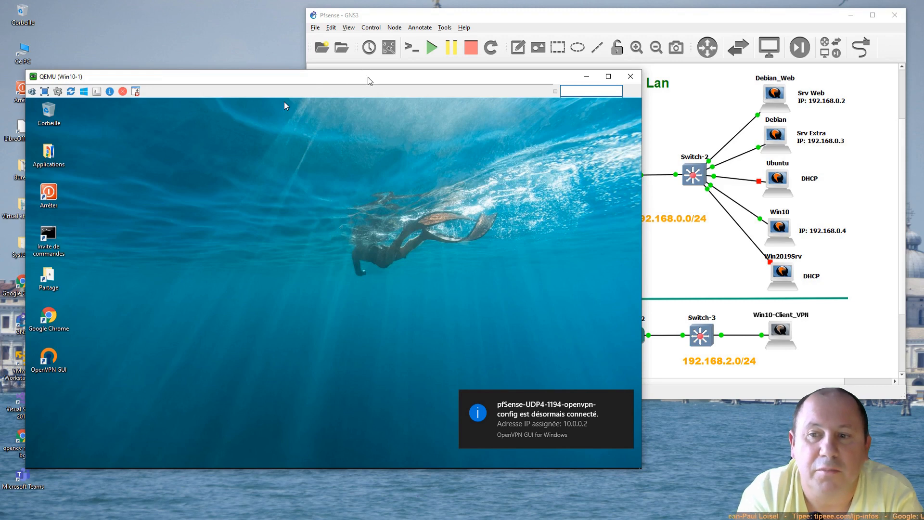
left_click_drag(367, 77, 352, 377)
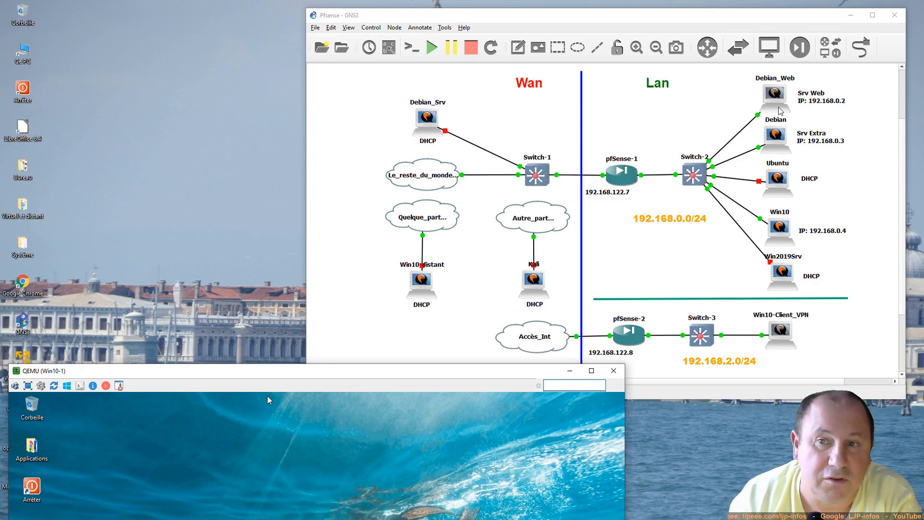
Step: Open Chrome in the client VM and load the web server at 192.168.0.2
left_click_drag(355, 371, 394, 75)
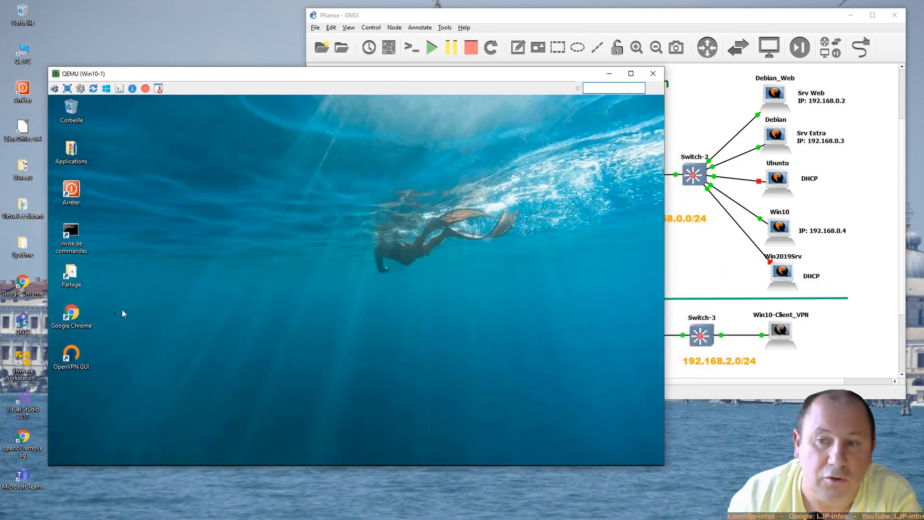
double_click(71, 316)
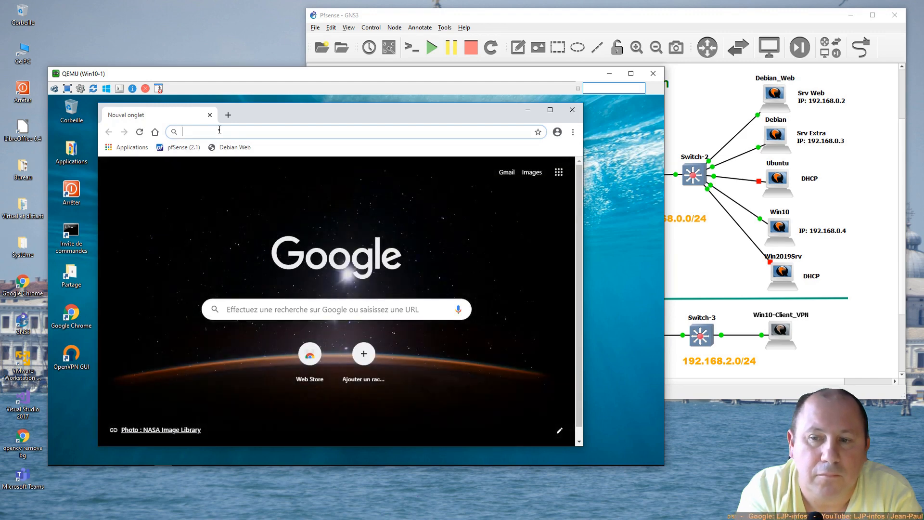
type("192.168.l")
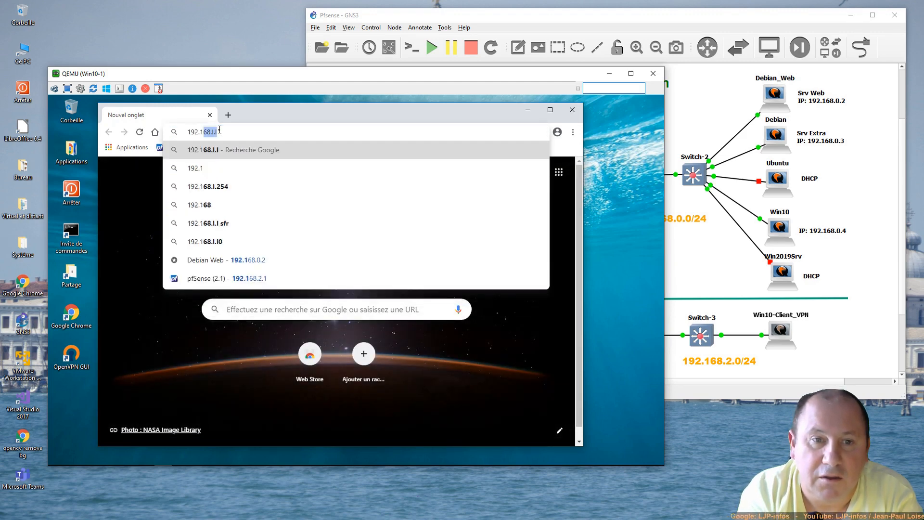
type("0.")
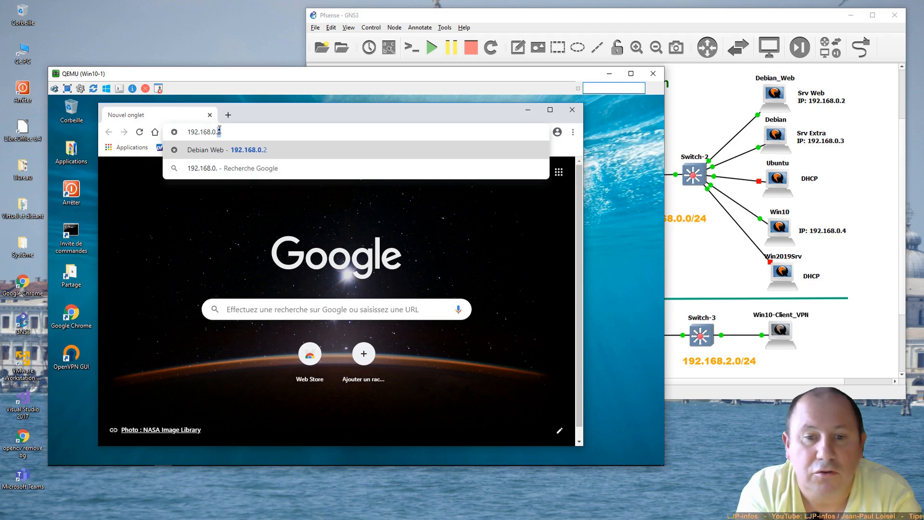
key("Return")
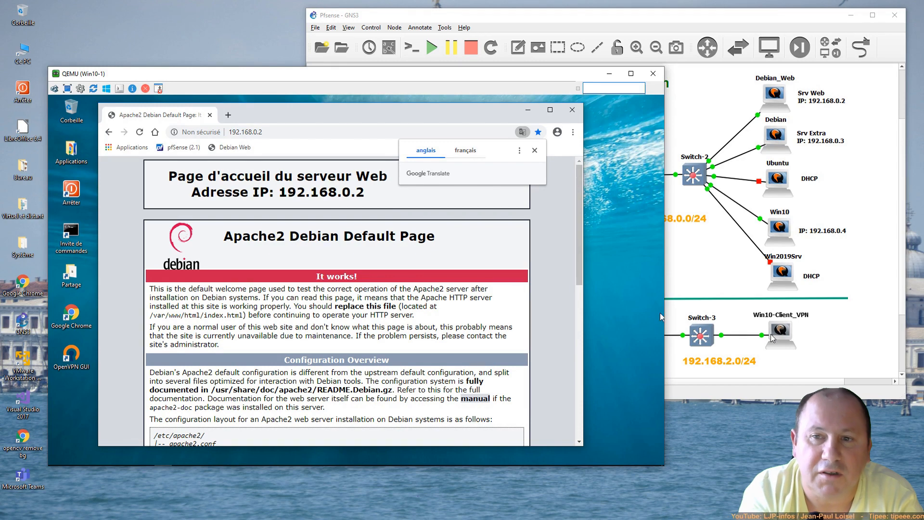
Step: Load the Extranet server at 192.168.0.3, then close Chrome and the VM window
left_click(259, 131)
left_click_drag(259, 130, 272, 133)
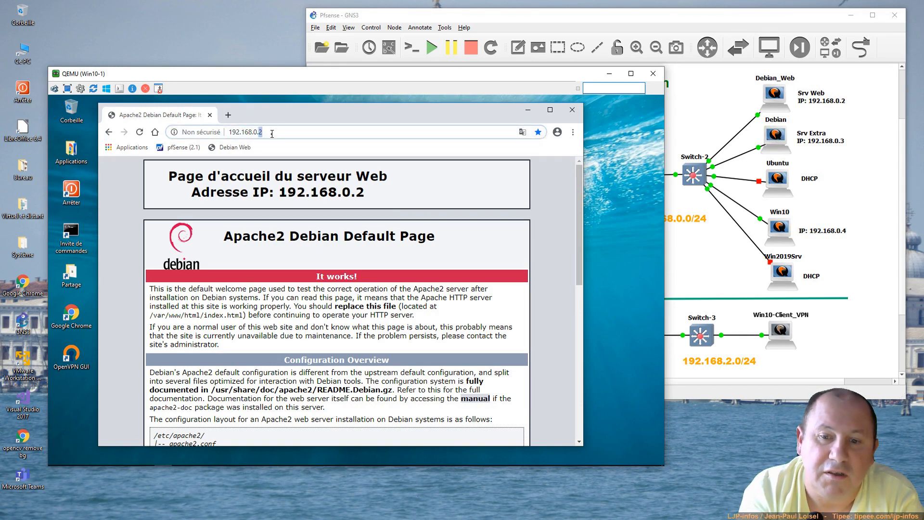
type("3")
key("Return")
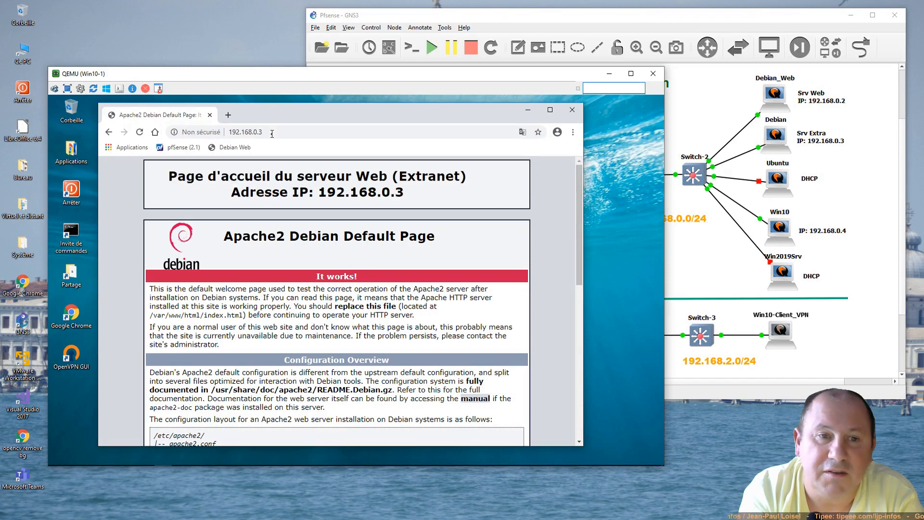
left_click(571, 111)
left_click(653, 73)
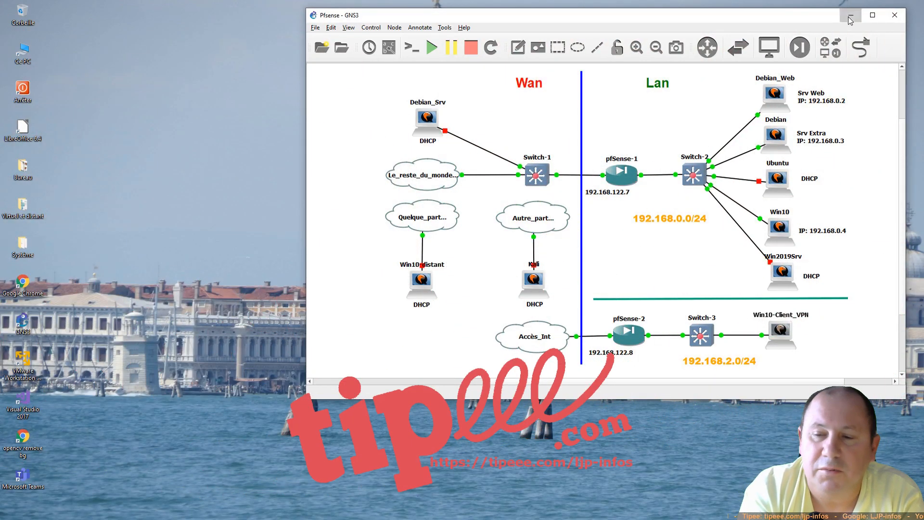
Step: Minimize the GNS3 Pfsense lab window to reveal the host desktop
left_click(849, 16)
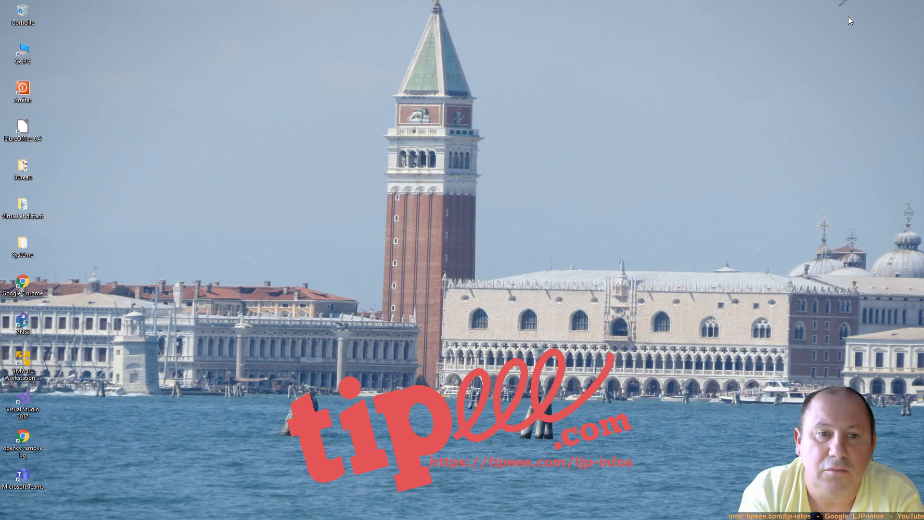